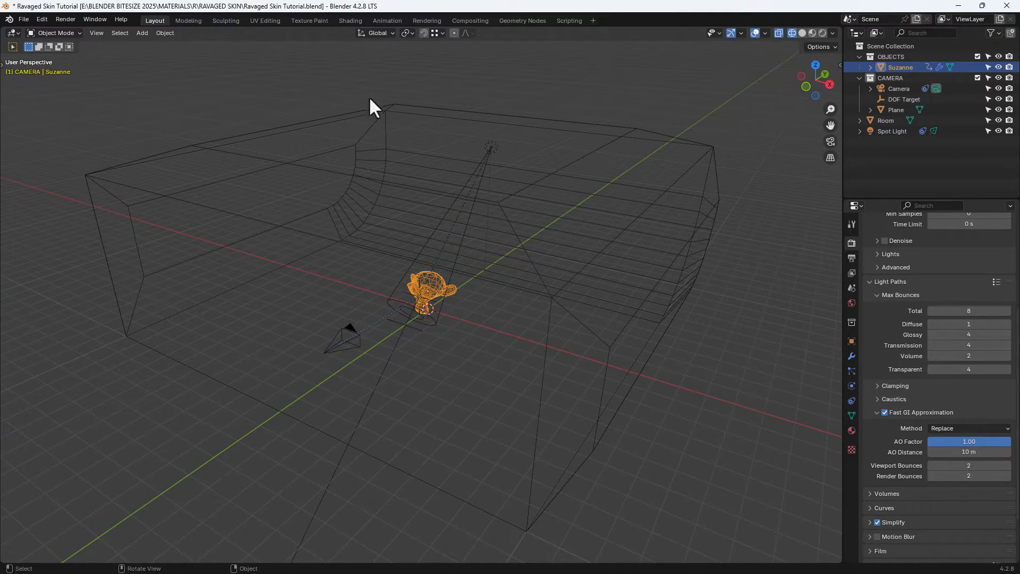
# Create a new material for Suzanne in the Shading workspace, with the viewport in Rendered shading
pyautogui.click(349, 21)
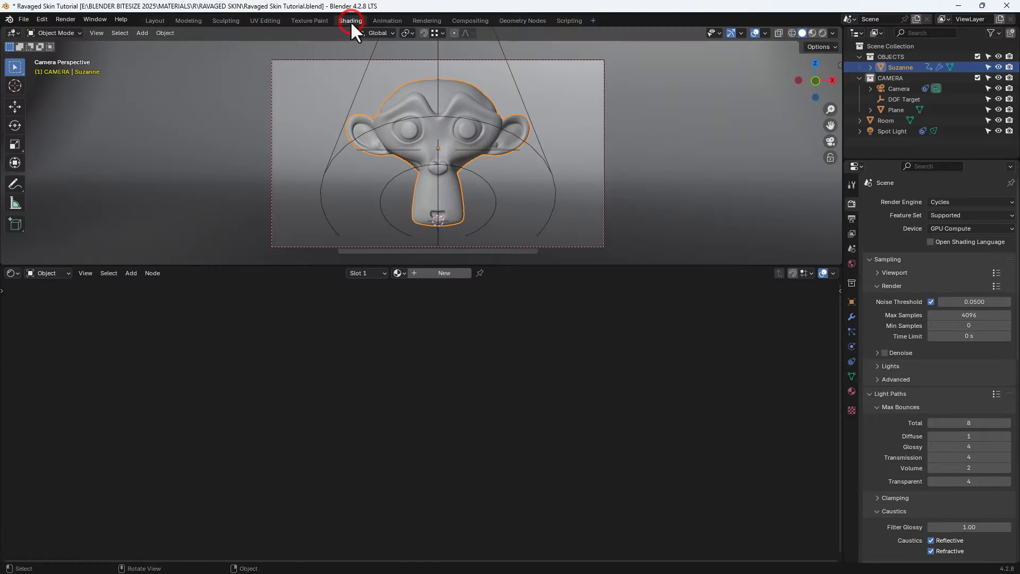
pyautogui.click(823, 33)
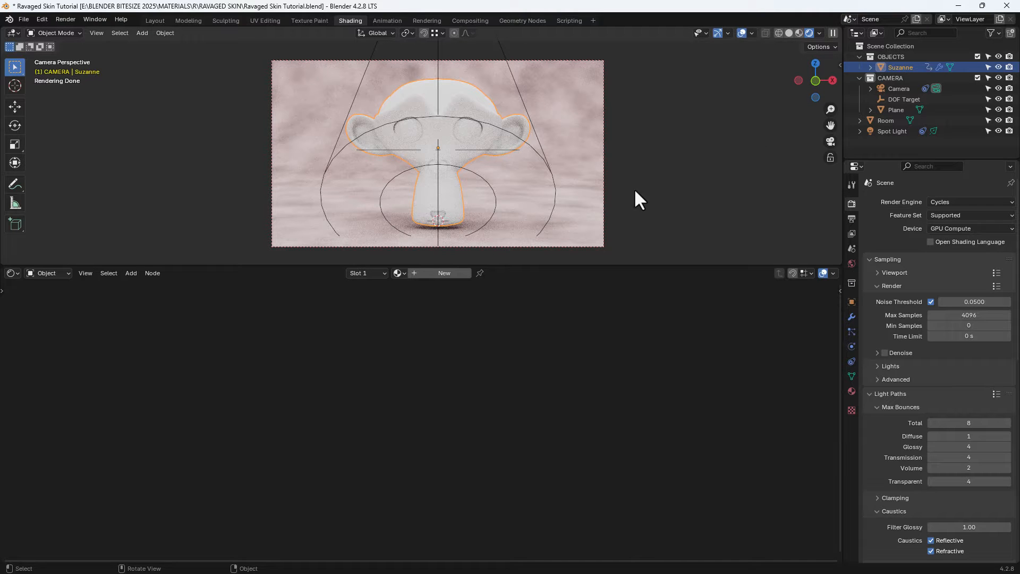
pyautogui.click(452, 275)
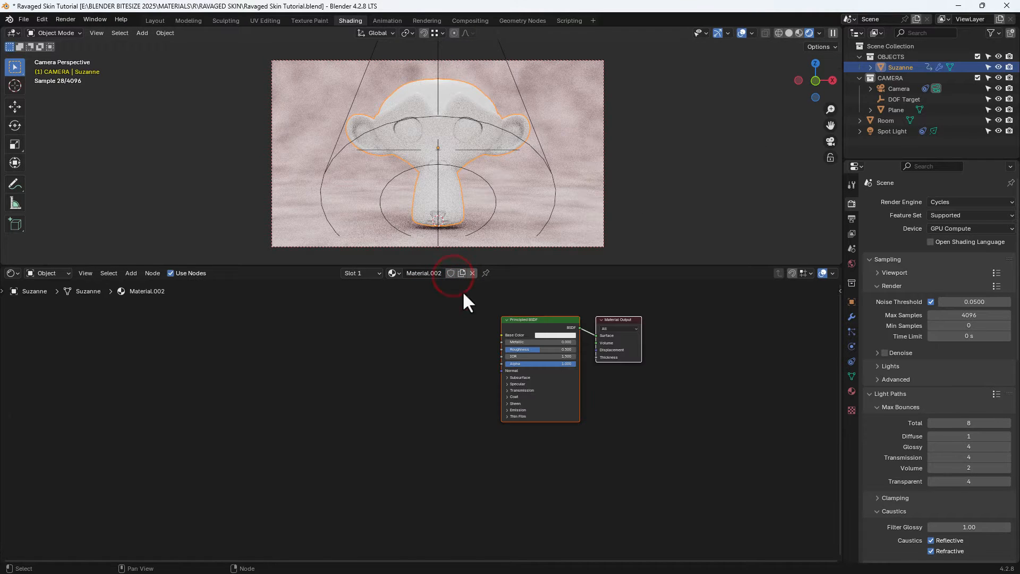
# Expand the Subsurface and Coat sections of the Principled BSDF node
pyautogui.keyDown('ctrl'); pyautogui.moveTo(584, 377); pyautogui.dragTo(589, 397, button='middle'); pyautogui.keyUp('ctrl')
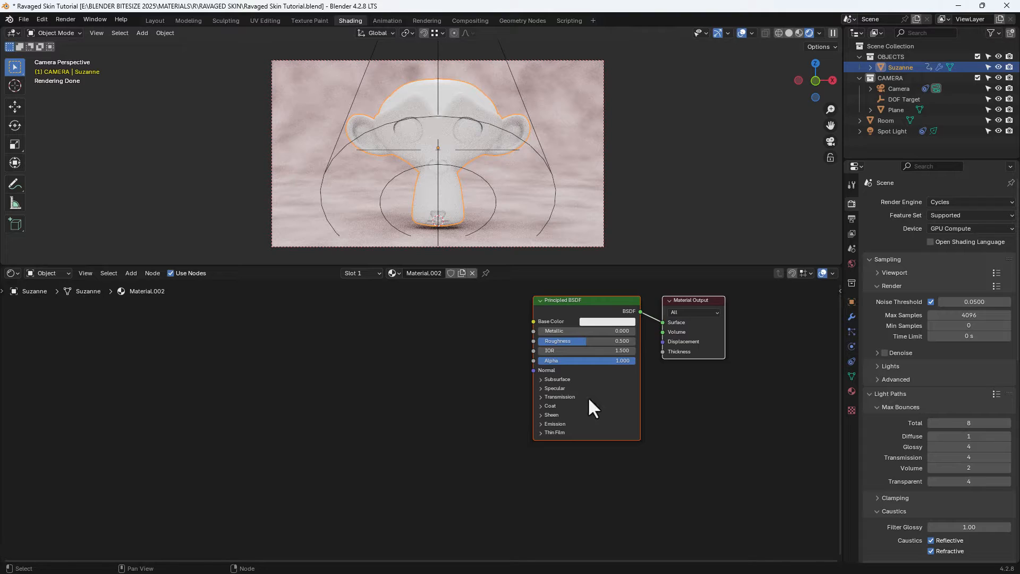
pyautogui.click(556, 379)
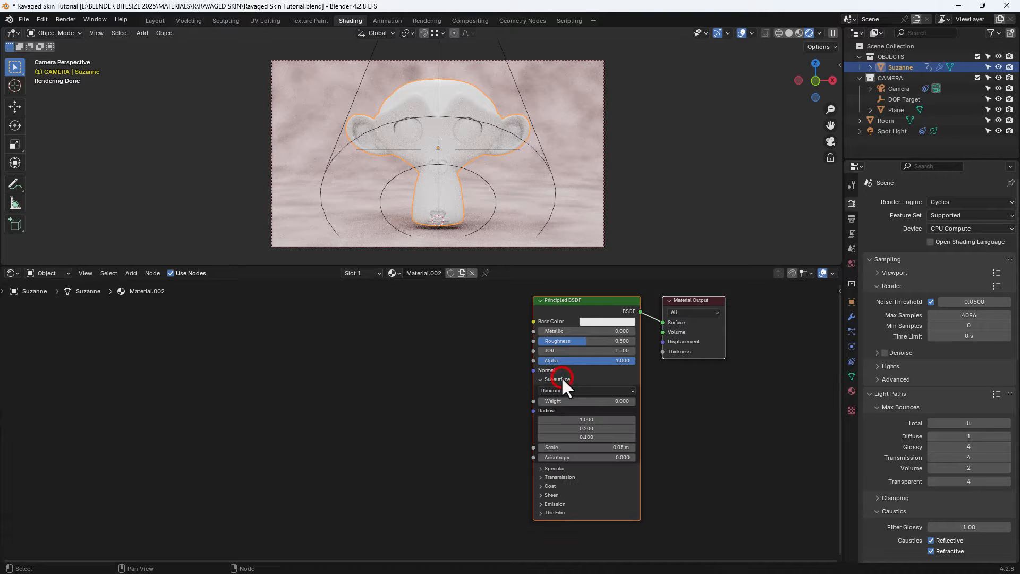
pyautogui.moveTo(561, 376); pyautogui.dragTo(563, 319, button='middle')
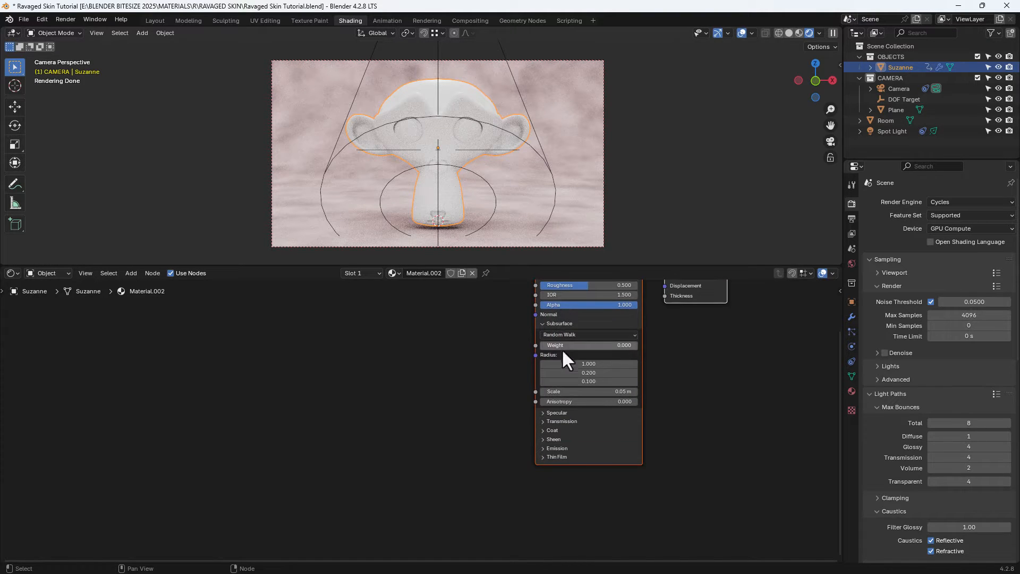
pyautogui.click(557, 429)
pyautogui.moveTo(569, 352); pyautogui.dragTo(565, 410, button='middle')
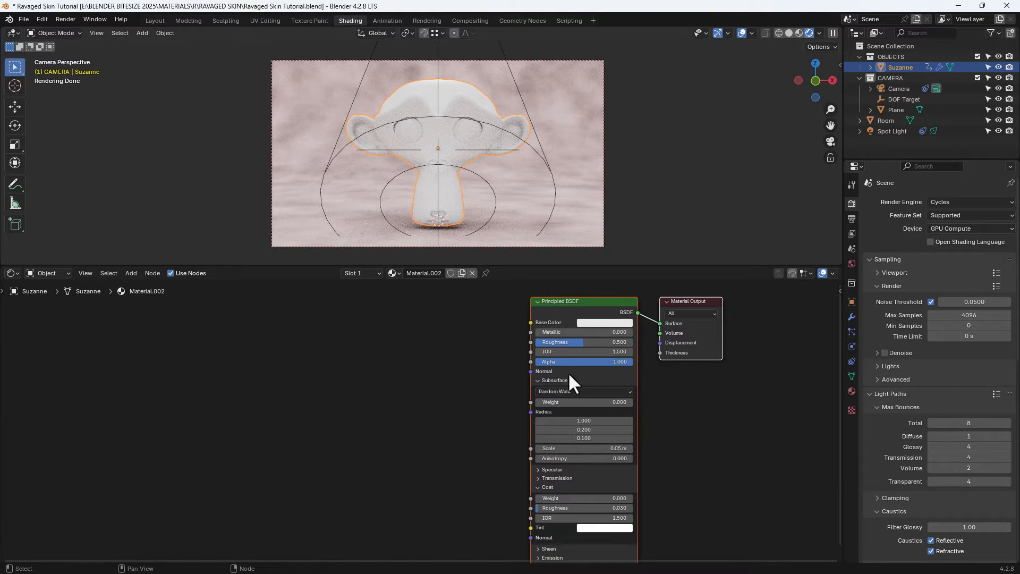
# Set the Principled BSDF's main Roughness to 0.432
pyautogui.scroll(3, 586, 365)
pyautogui.moveTo(586, 372); pyautogui.dragTo(525, 387, button='middle')
pyautogui.scroll(1, 563, 374)
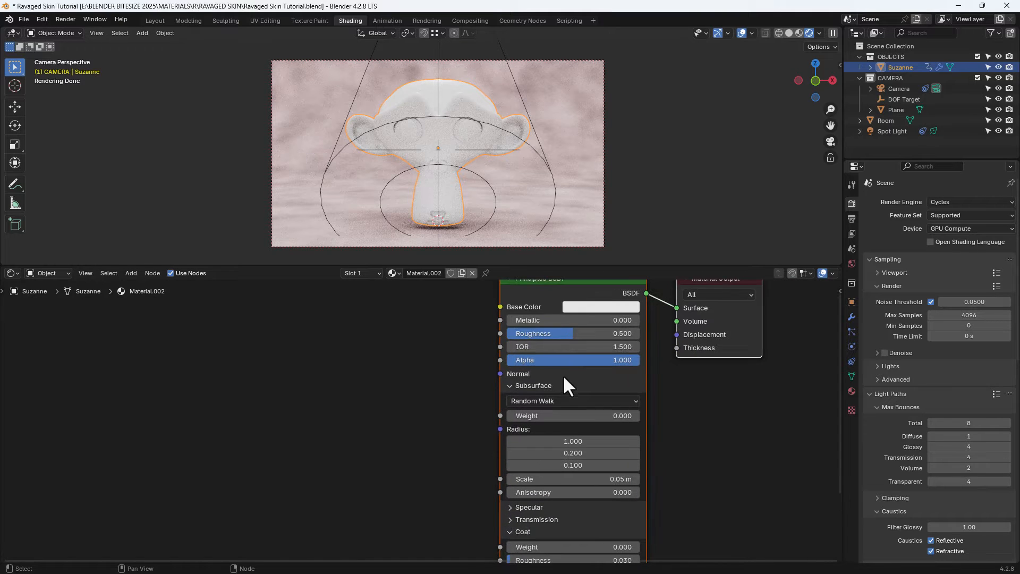
pyautogui.click(577, 333)
pyautogui.write('.432')
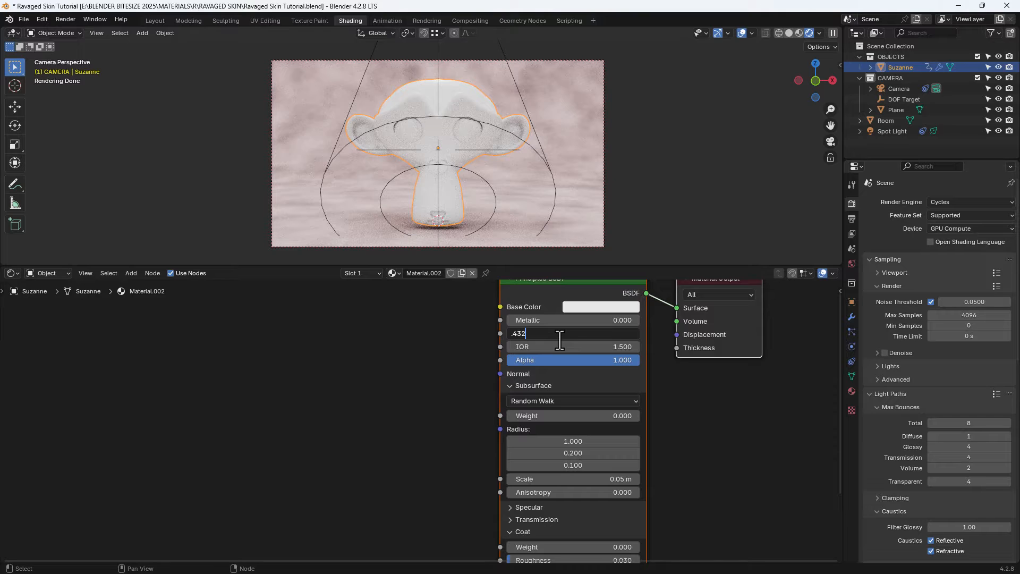
pyautogui.press('Return')
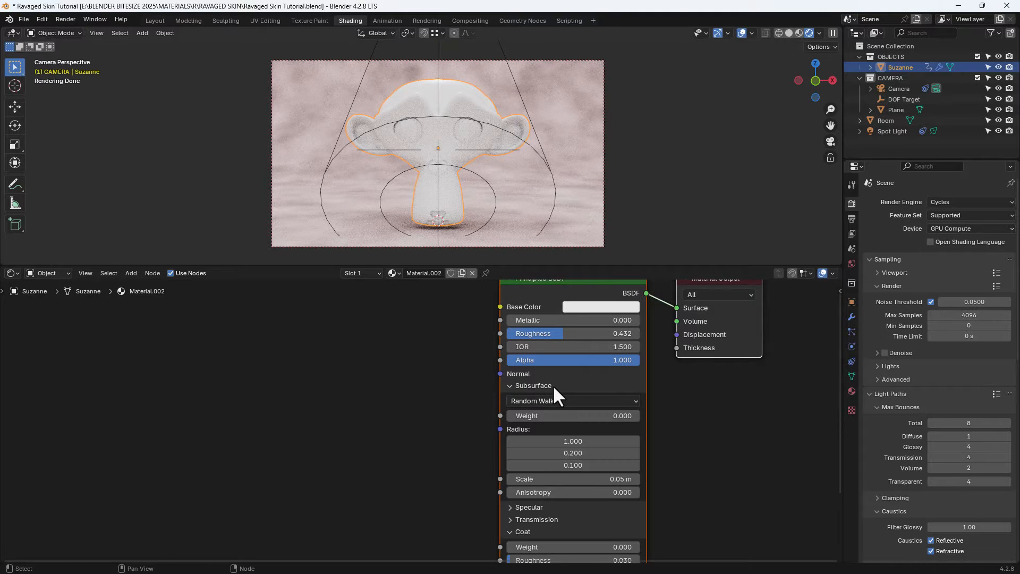
# Set the Principled BSDF's Subsurface Weight to 1.000 and its Subsurface Scale to 0.3 m
pyautogui.moveTo(555, 416); pyautogui.dragTo(639, 415)
pyautogui.click(614, 481)
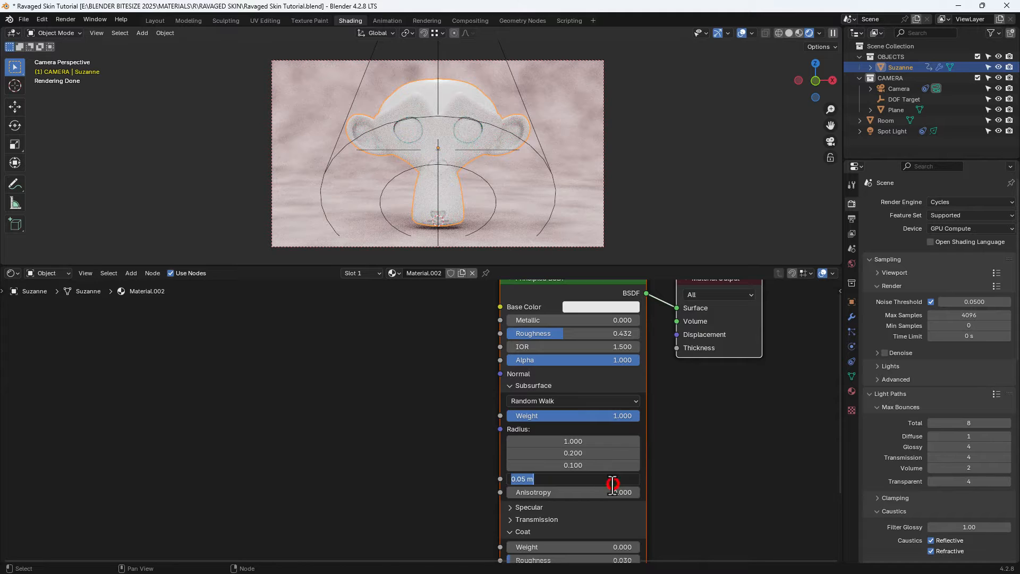
pyautogui.write('.3')
pyautogui.press('Return')
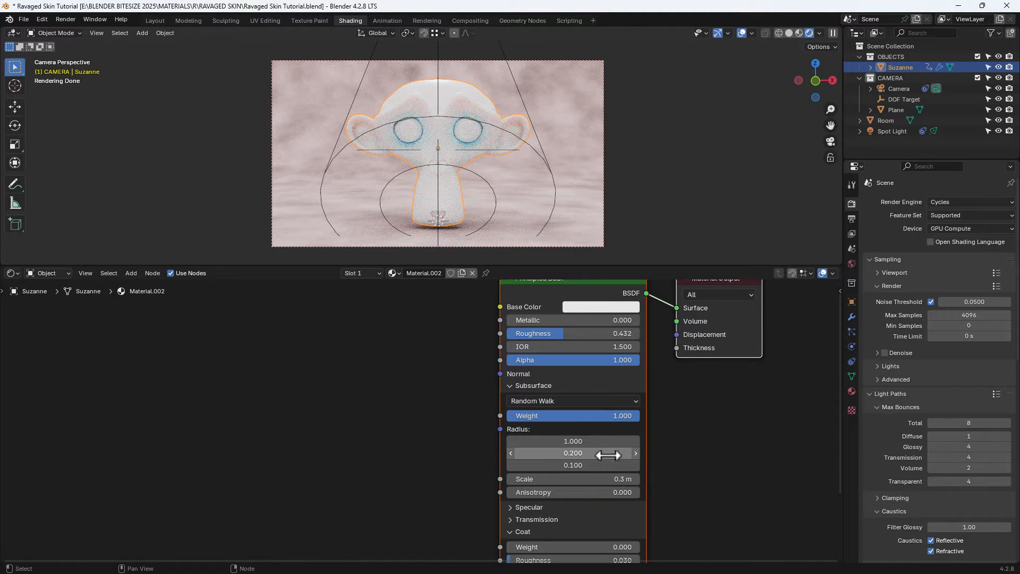
# Set the Coat Weight of the Principled BSDF to 0.250
pyautogui.scroll(-3, 609, 458)
pyautogui.moveTo(605, 455); pyautogui.dragTo(626, 356, button='middle')
pyautogui.click(605, 427)
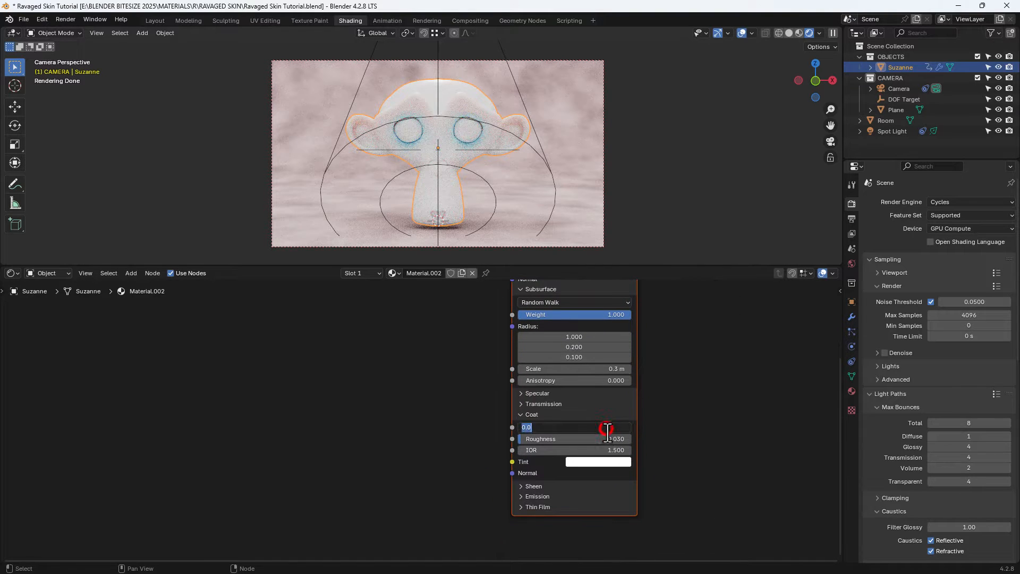
pyautogui.write('.25')
pyautogui.press('Return')
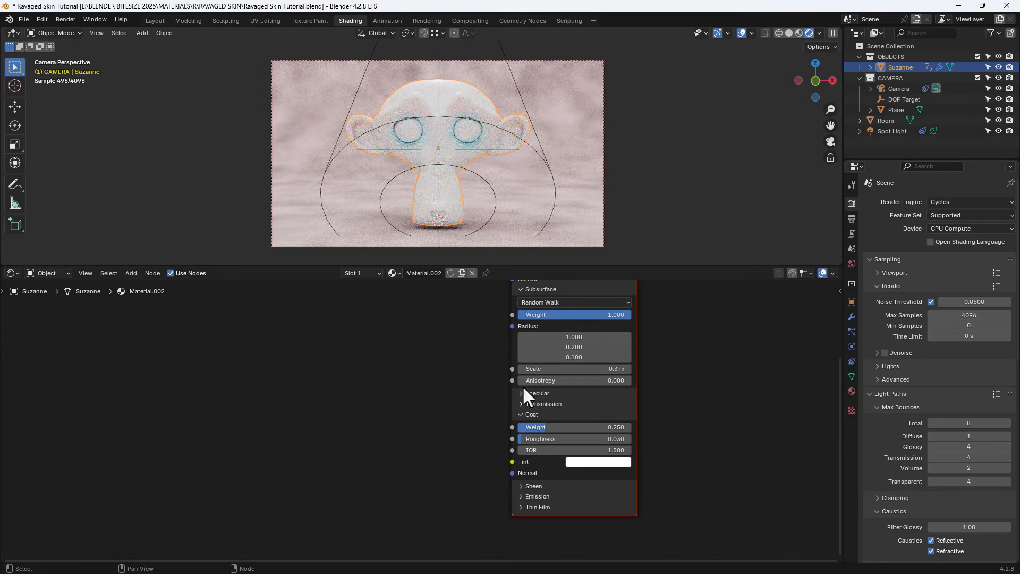
# Enlarge the shader editor area by shrinking the 3D viewport above it, and save the file
pyautogui.moveTo(510, 378); pyautogui.dragTo(524, 403, button='middle')
pyautogui.moveTo(531, 266); pyautogui.dragTo(534, 171)
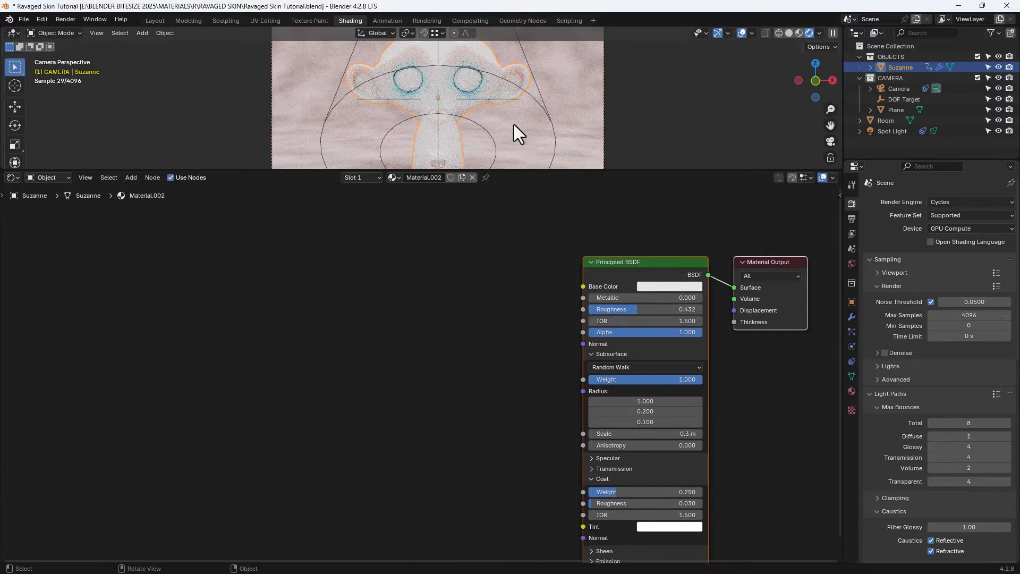
pyautogui.scroll(4, 512, 123)
pyautogui.scroll(-2, 507, 154)
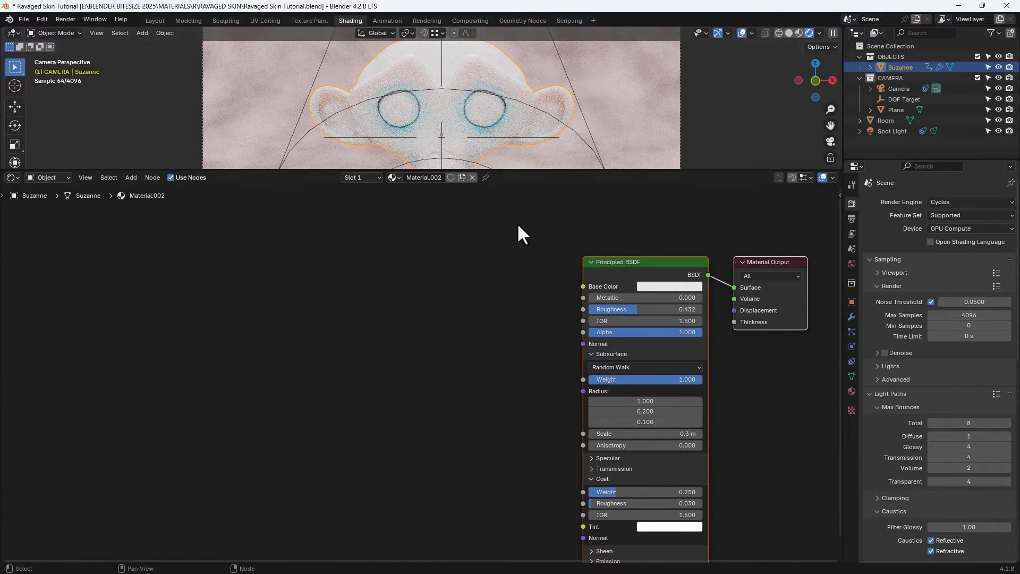
pyautogui.hotkey('ctrl', 's')
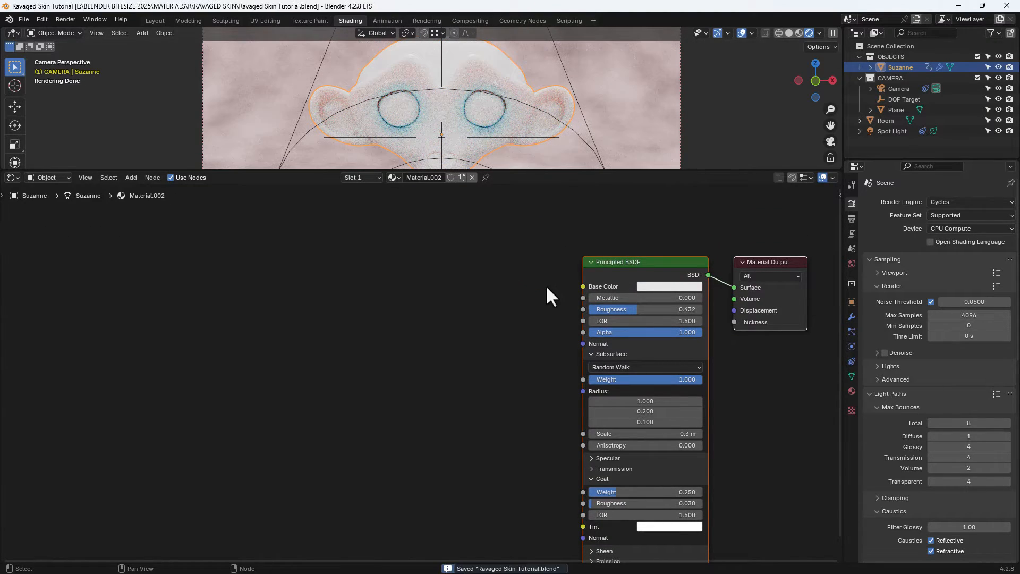
# Add a Voronoi Texture node well to the left of the Principled BSDF node
pyautogui.moveTo(545, 287); pyautogui.dragTo(581, 283, button='middle')
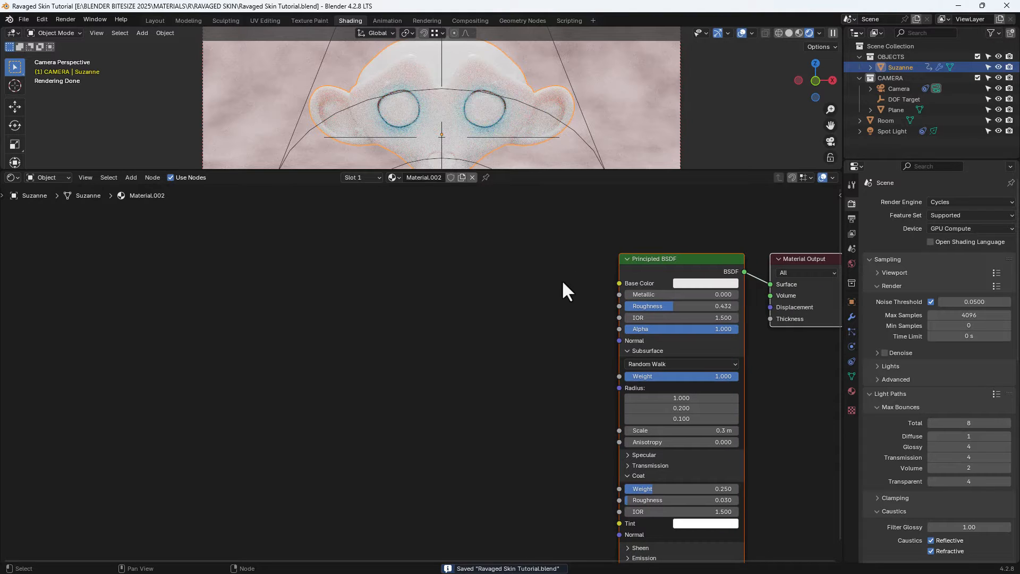
pyautogui.click(562, 282)
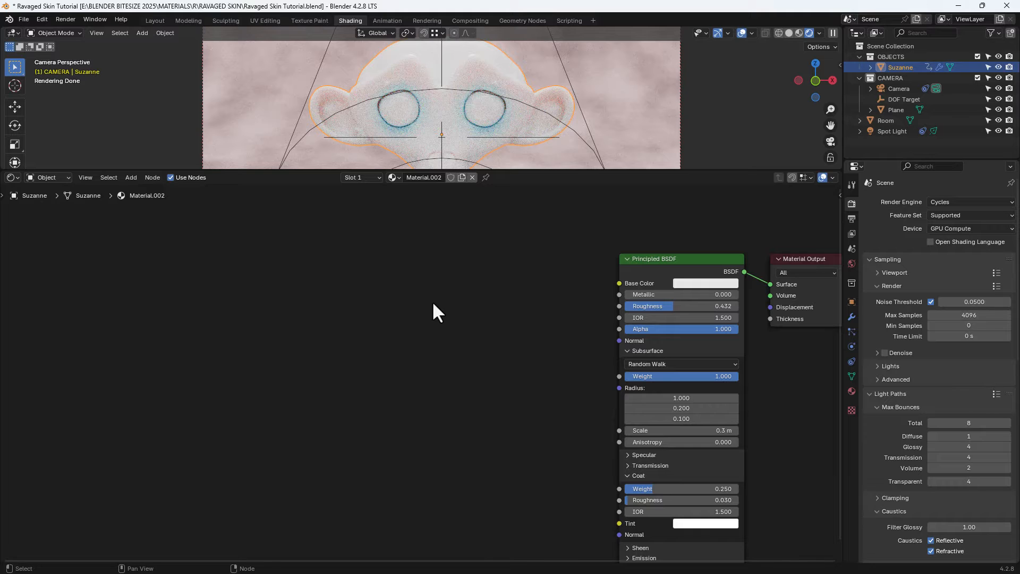
pyautogui.hotkey('shift', 'a')
pyautogui.click(432, 302)
pyautogui.write('vo')
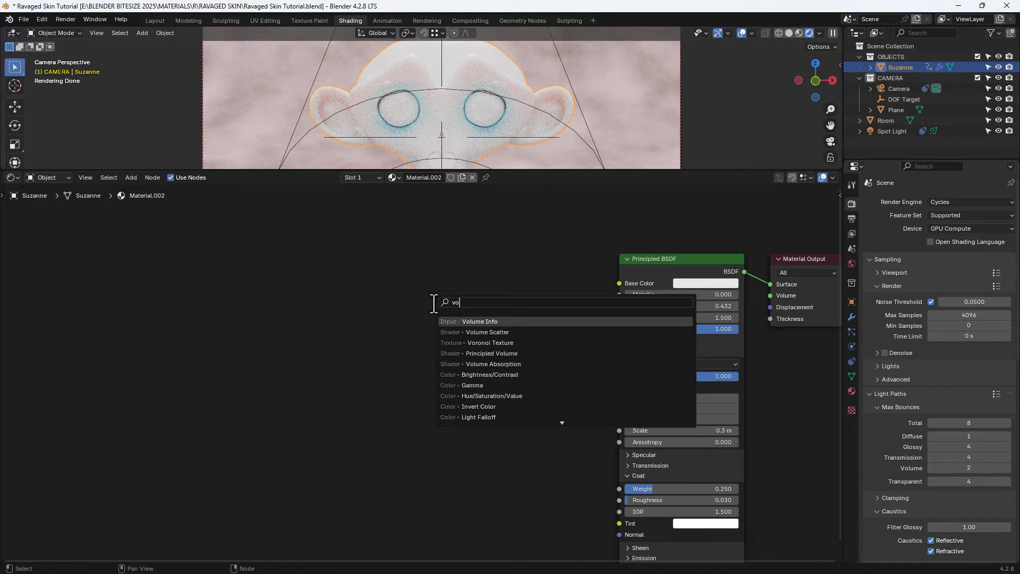
pyautogui.write('ro')
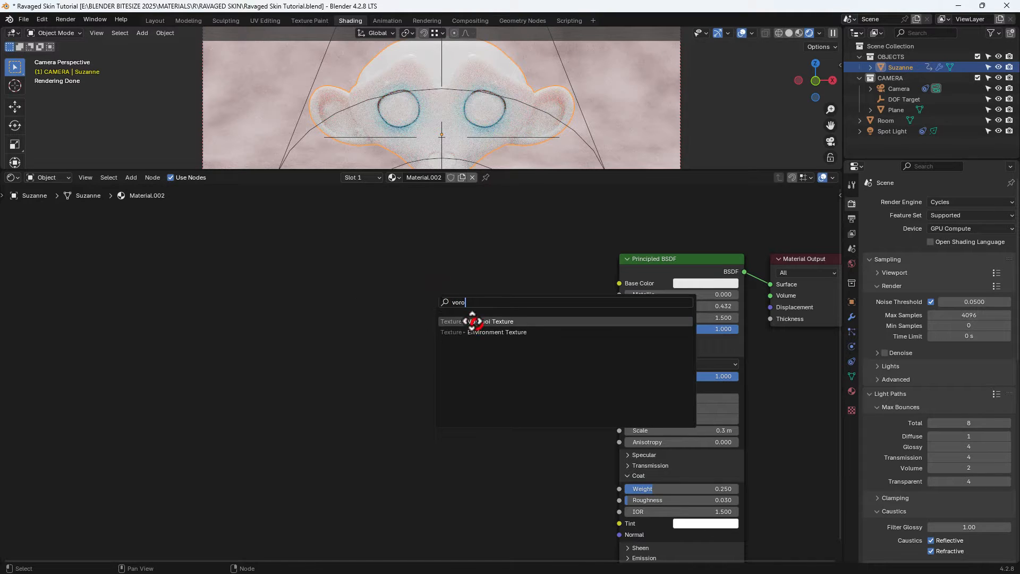
pyautogui.click(472, 321)
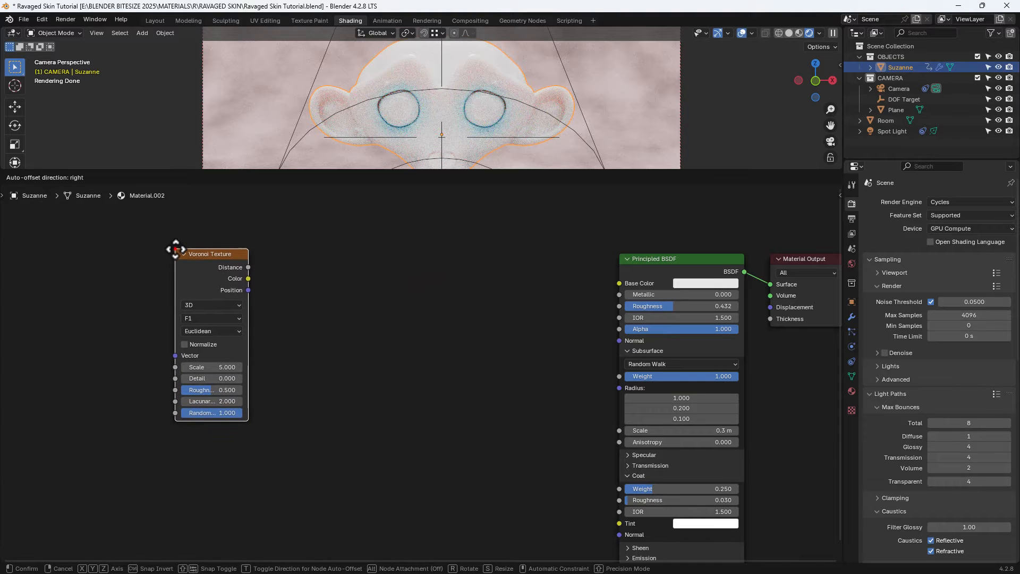
pyautogui.click(175, 249)
# Give the Voronoi Texture a Mapping node fed by Object texture coordinates, and connect its Distance output to the Principled BSDF's Base Color
pyautogui.hotkey('ctrl', 't')
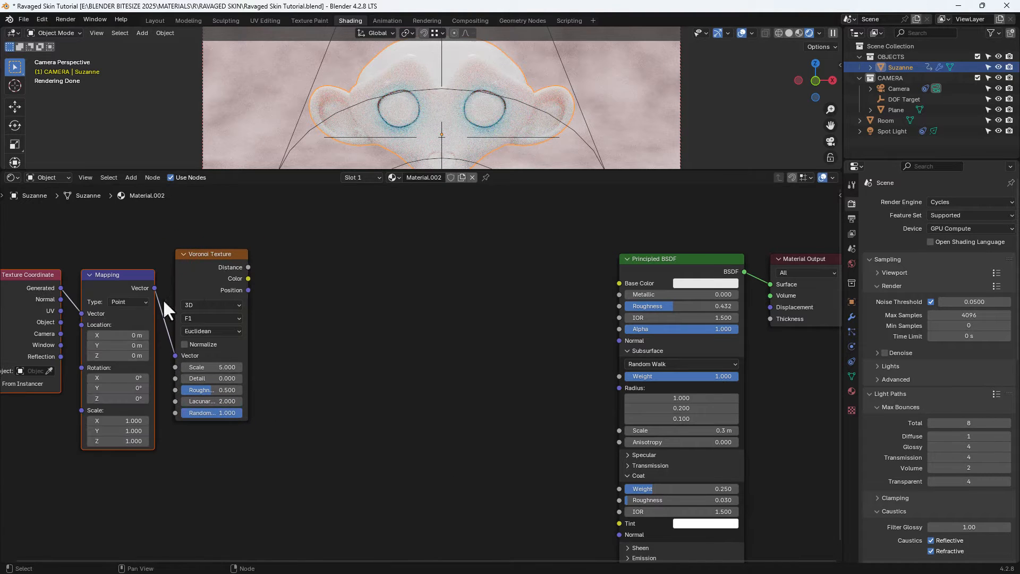
pyautogui.moveTo(61, 322); pyautogui.dragTo(99, 313)
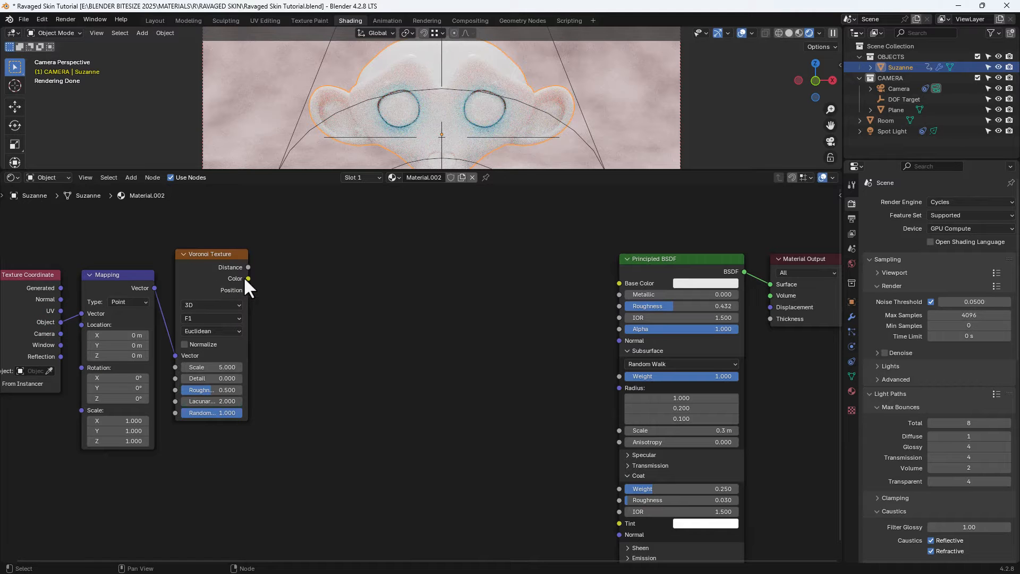
pyautogui.moveTo(247, 268); pyautogui.dragTo(611, 282)
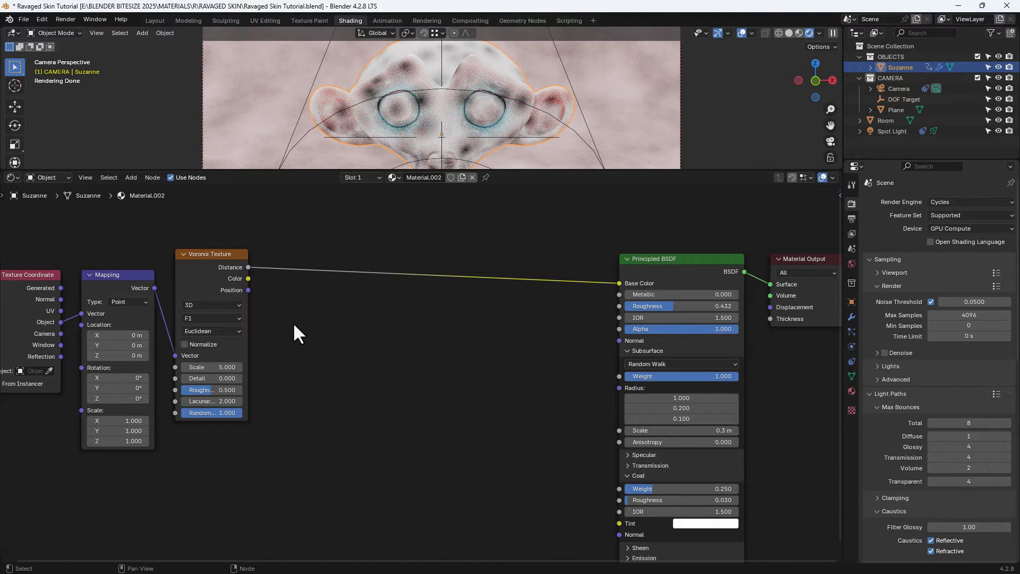
# Set the Voronoi Texture's Scale to 1.160 and its Detail to 15
pyautogui.click(205, 367)
pyautogui.write('1.')
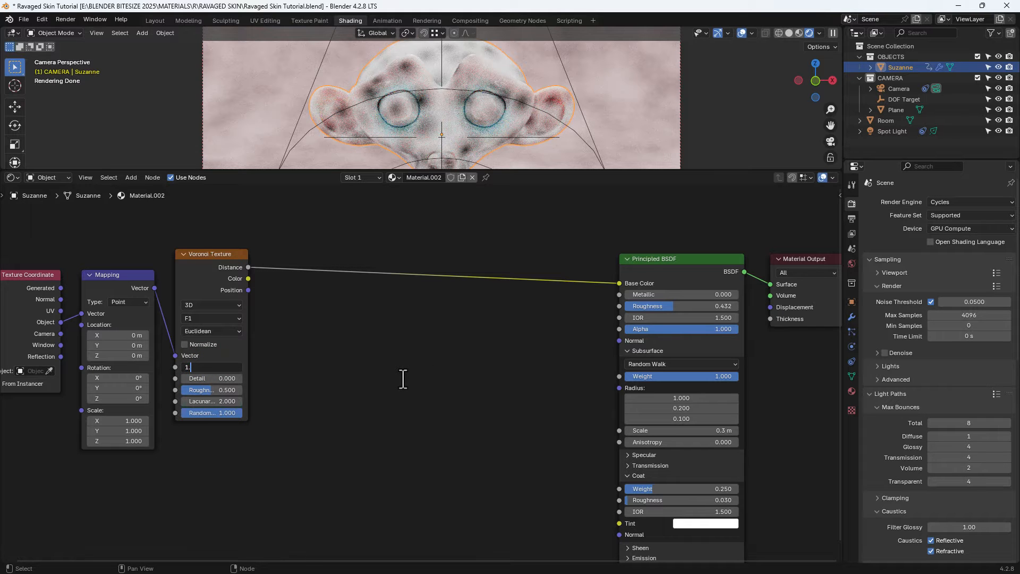
pyautogui.write('16')
pyautogui.press('Tab')
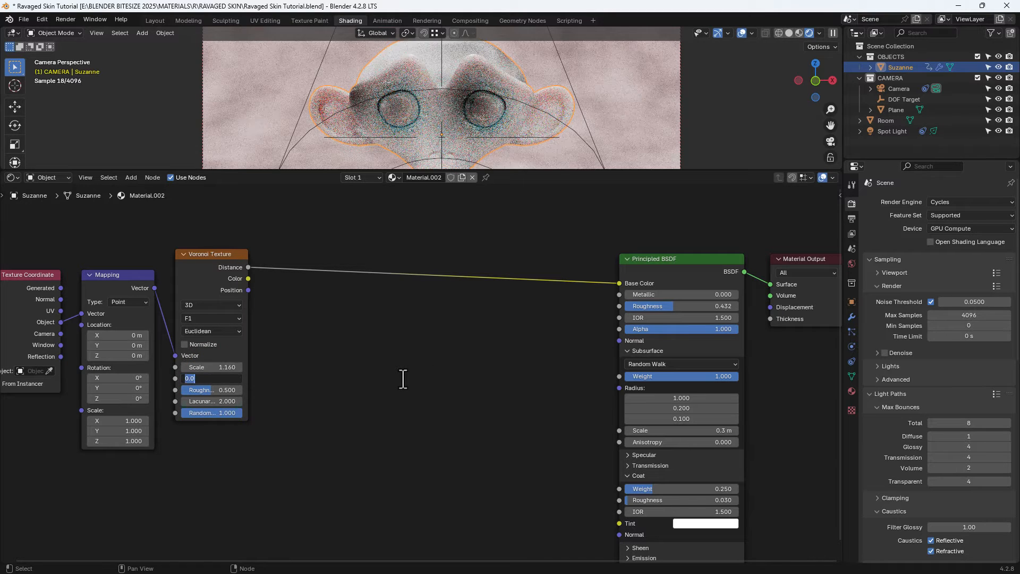
pyautogui.write('15')
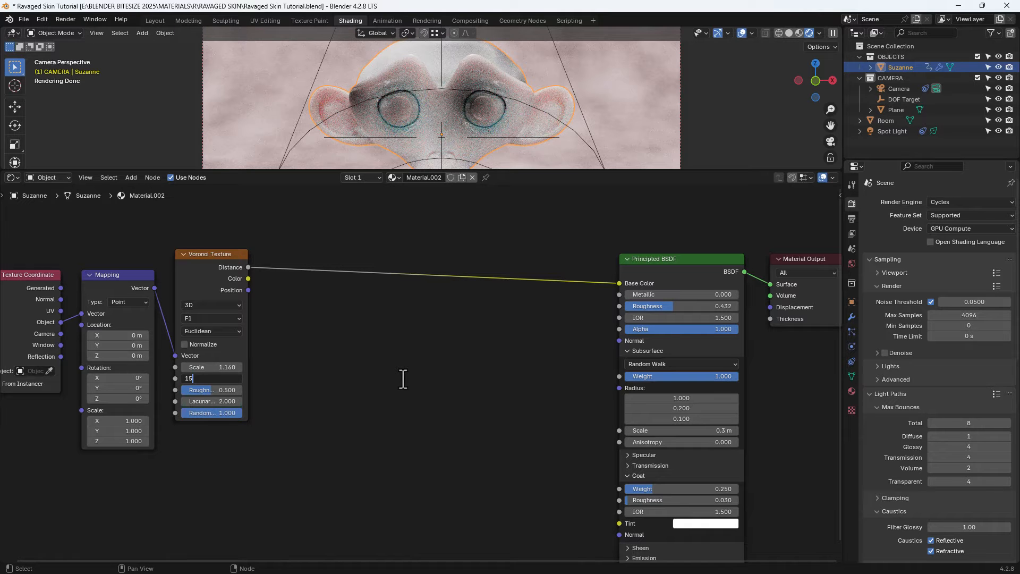
pyautogui.press('Tab')
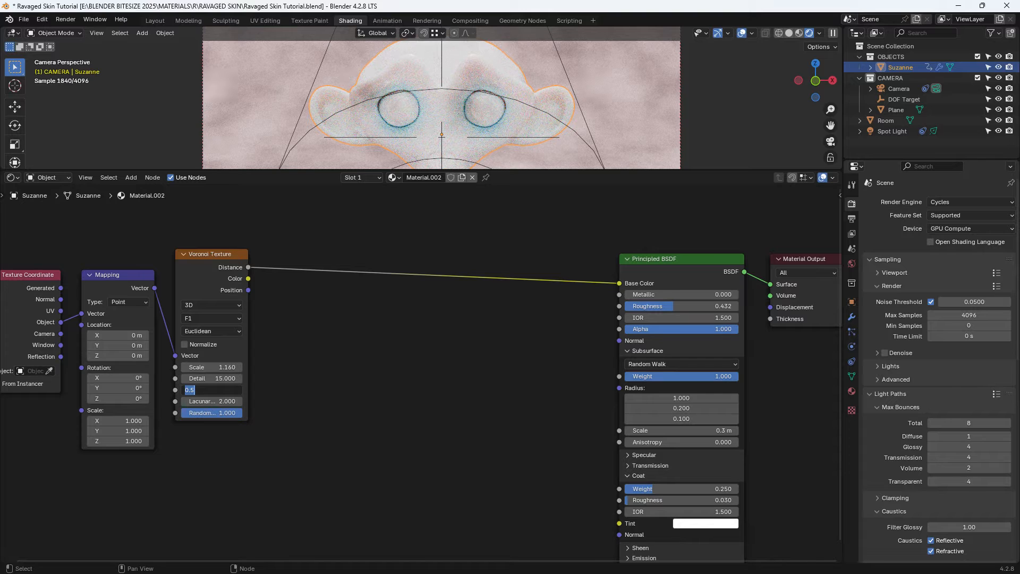
pyautogui.press('Return')
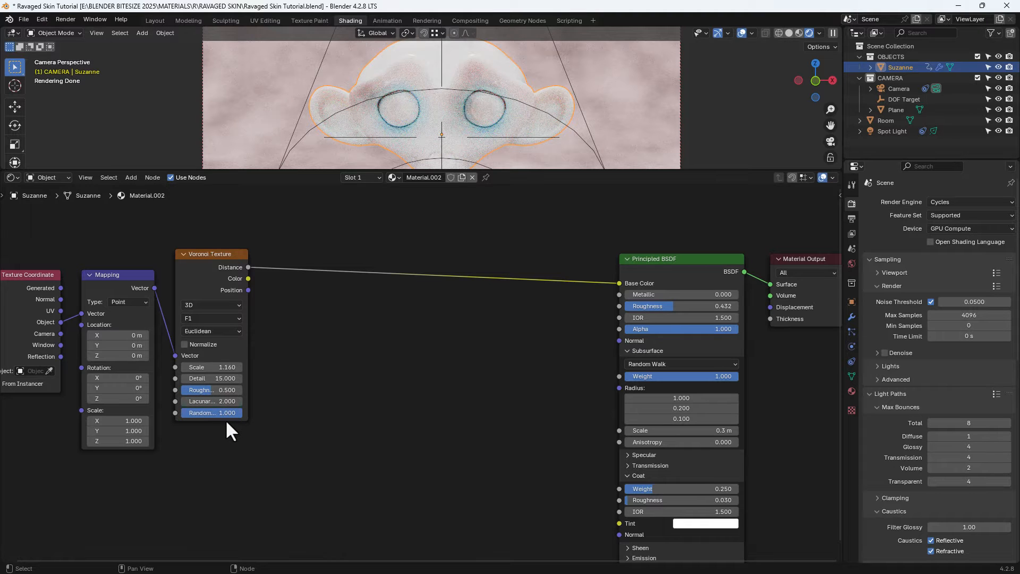
# Insert a Wave Texture node into the link between the Voronoi Texture and Principled BSDF, and set its wave type to Rings
pyautogui.click(320, 393)
pyautogui.hotkey('shift', 'a')
pyautogui.click(400, 358)
pyautogui.write('wave')
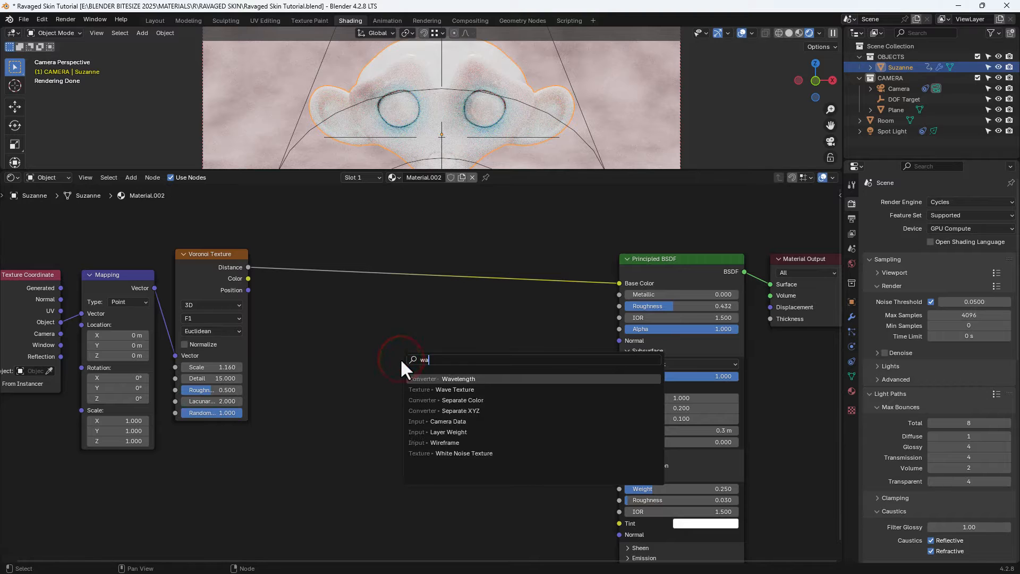
pyautogui.click(436, 389)
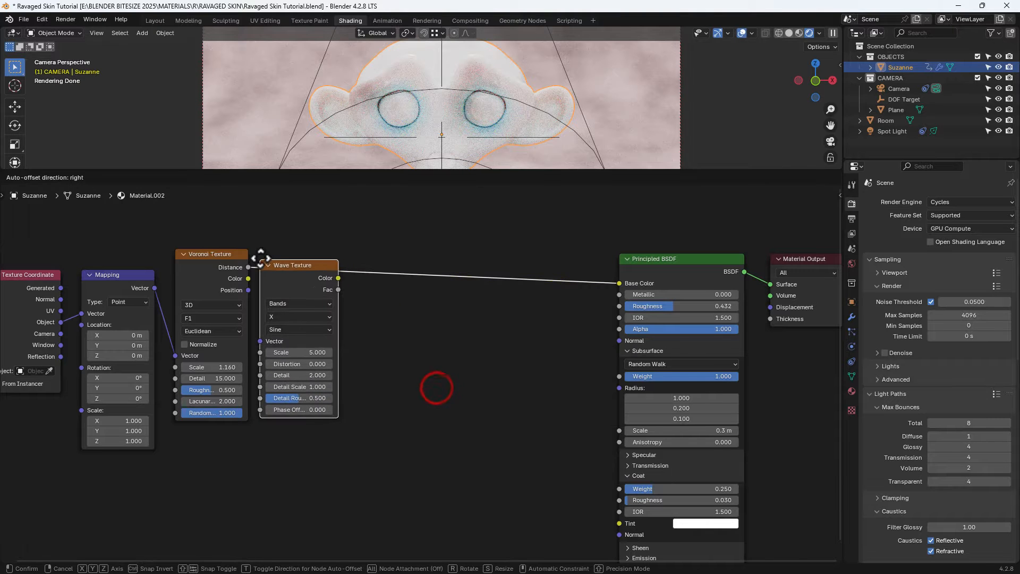
pyautogui.click(271, 247)
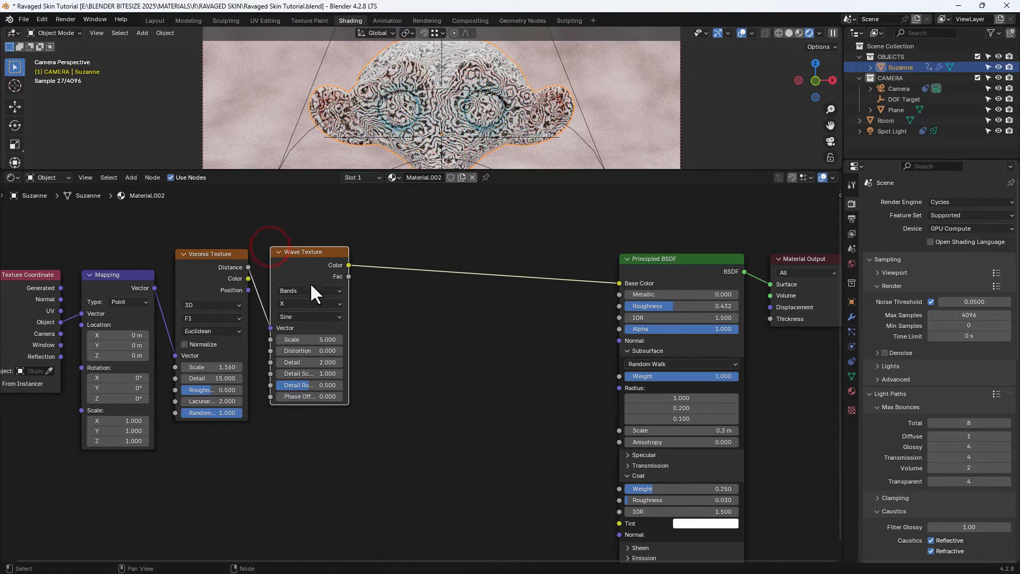
pyautogui.click(310, 291)
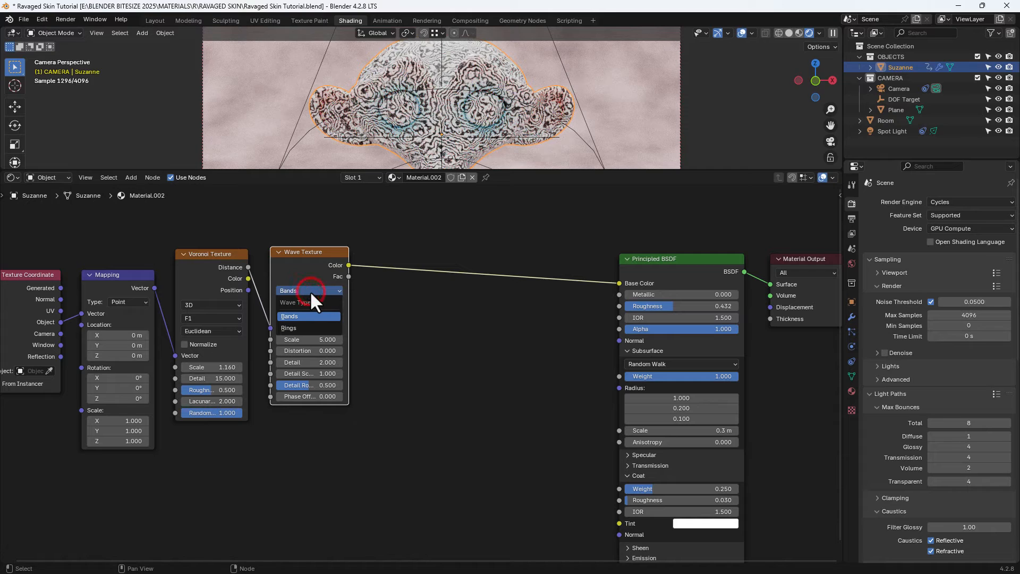
pyautogui.click(309, 328)
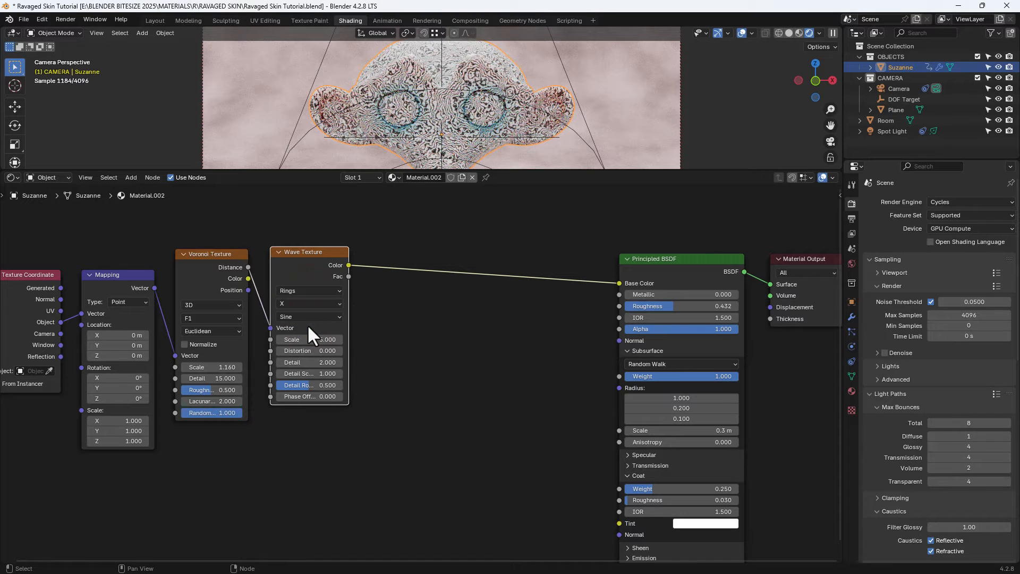
# Set the Wave Texture's Scale to 2, leaving its Distortion and Detail values as they are
pyautogui.click(310, 339)
pyautogui.write('2')
pyautogui.press('Tab')
pyautogui.press('Tab')
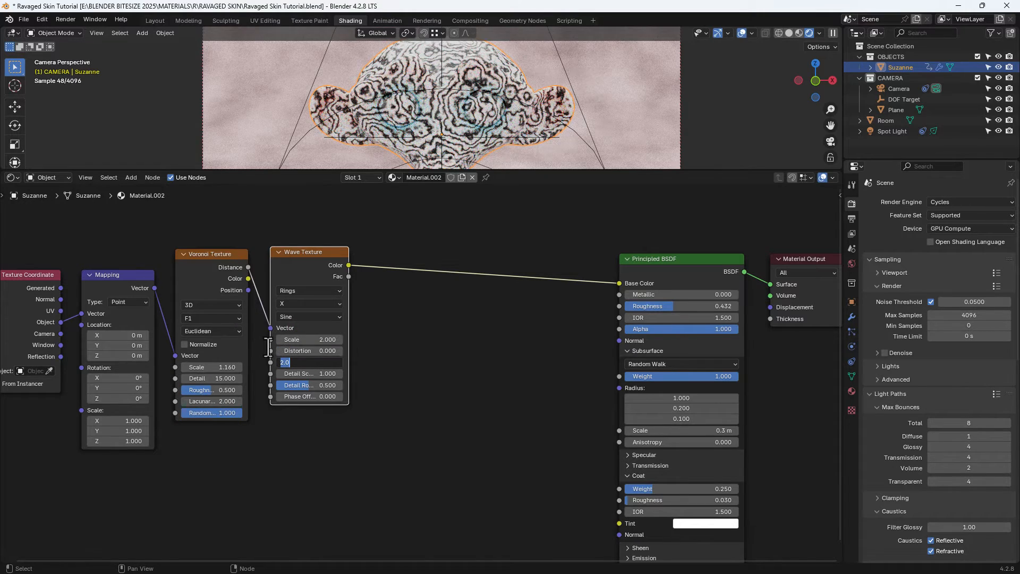
pyautogui.press('Tab')
pyautogui.press('Tab')
pyautogui.press('Return')
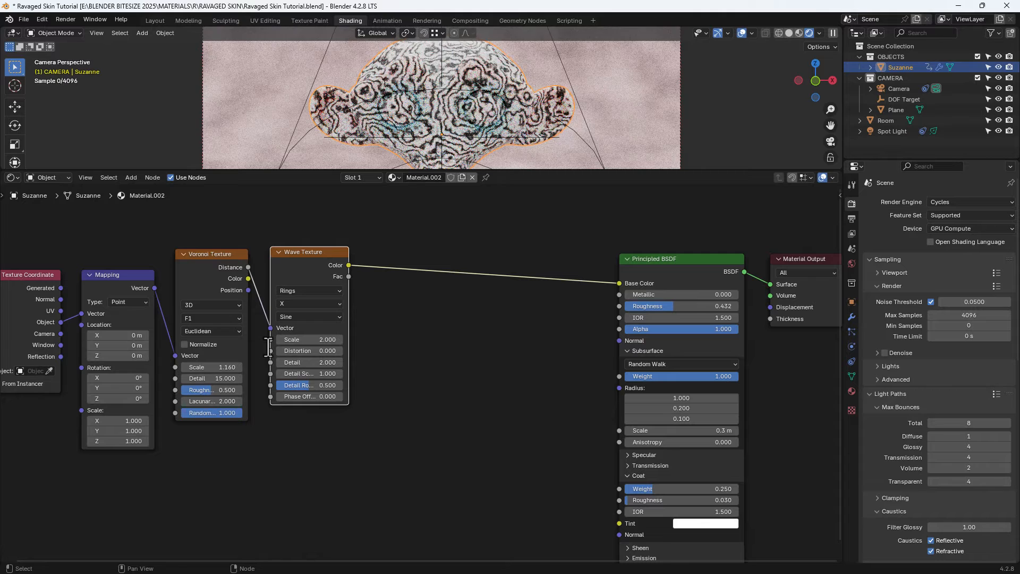
# Insert a Color Ramp node into the link between the Wave Texture and the Principled BSDF's Base Color
pyautogui.click(412, 335)
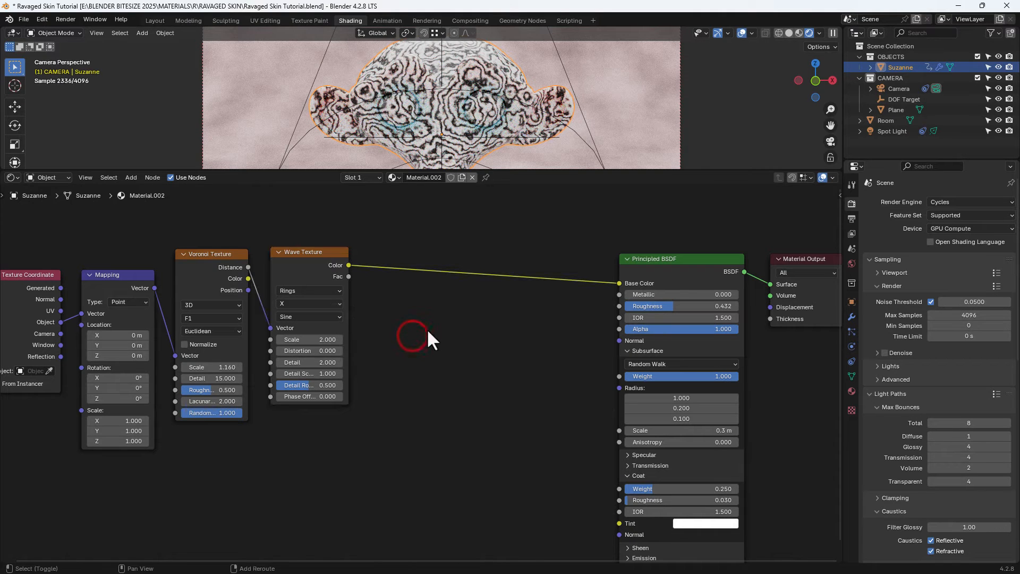
pyautogui.hotkey('shift', 'a')
pyautogui.click(428, 331)
pyautogui.write('col')
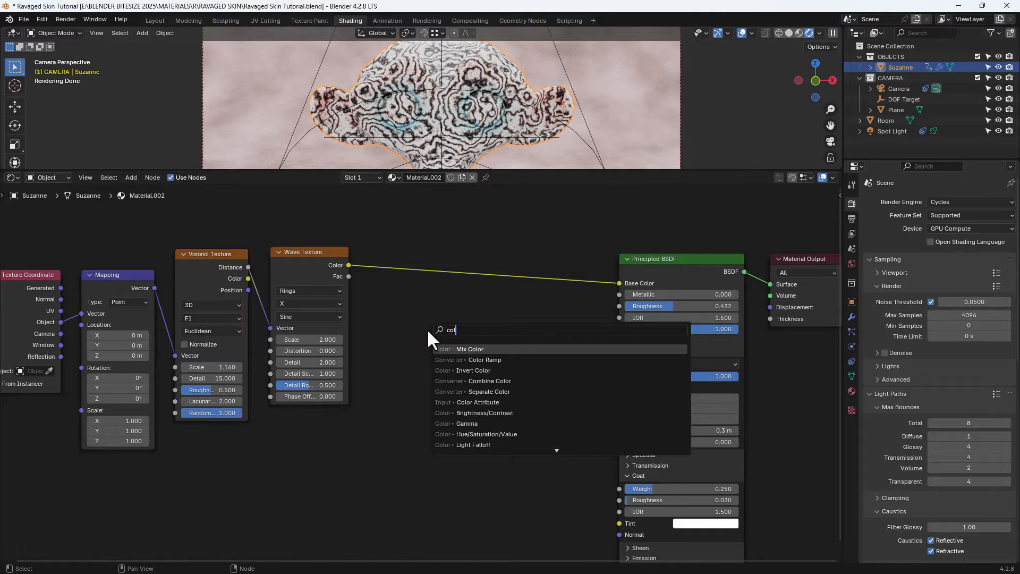
pyautogui.click(457, 360)
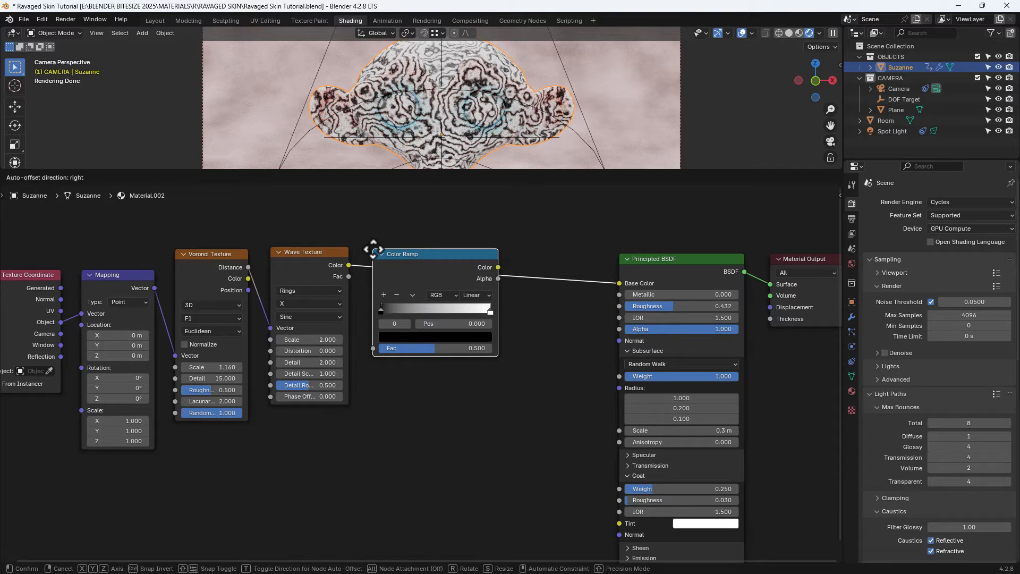
pyautogui.click(373, 249)
# Show the Color Ramp's black stop color as HSV, keep its Value at 0, and set the stop's position to 0.032
pyautogui.scroll(3, 440, 350)
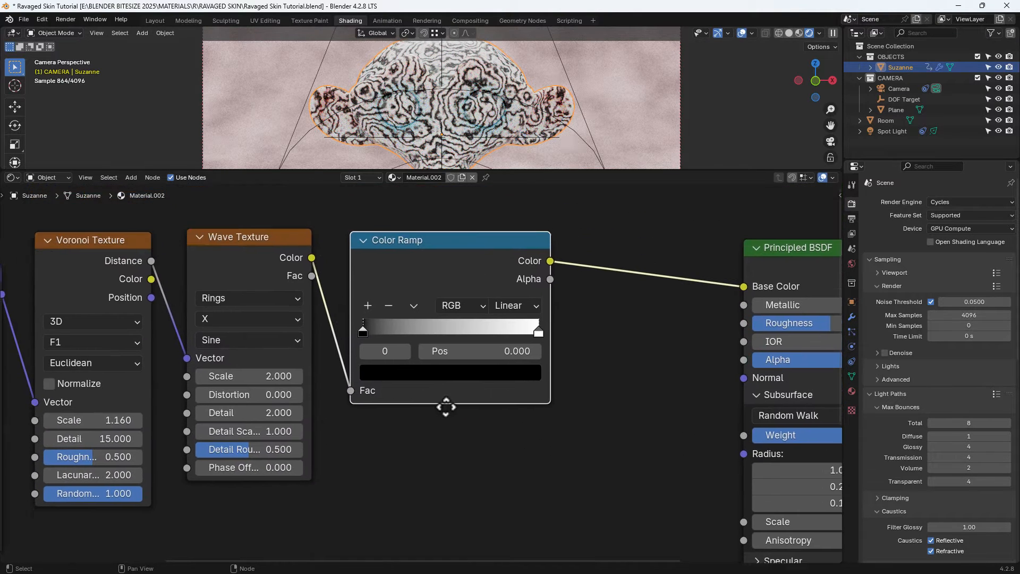
pyautogui.scroll(2, 449, 406)
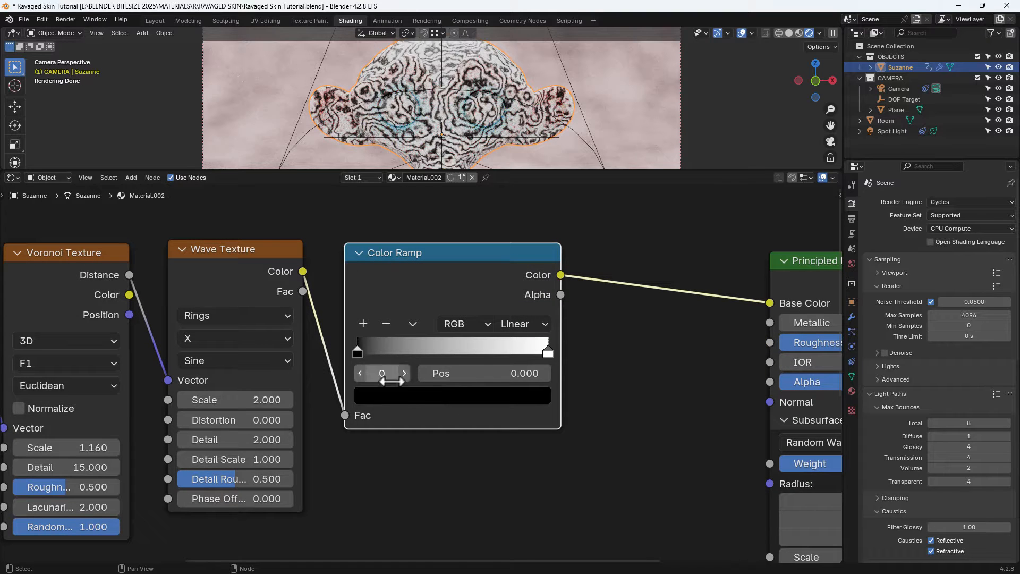
pyautogui.click(396, 394)
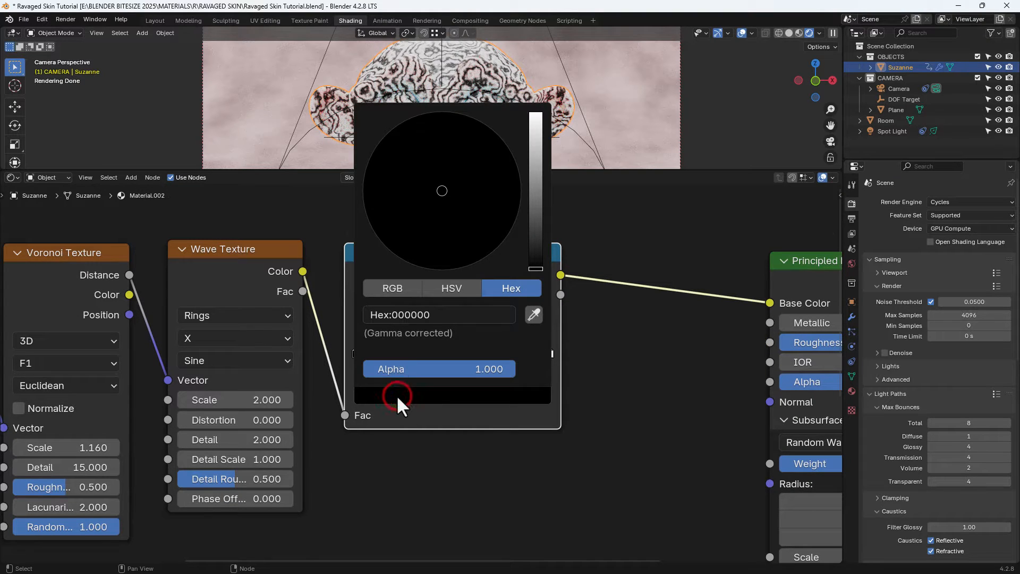
pyautogui.click(440, 290)
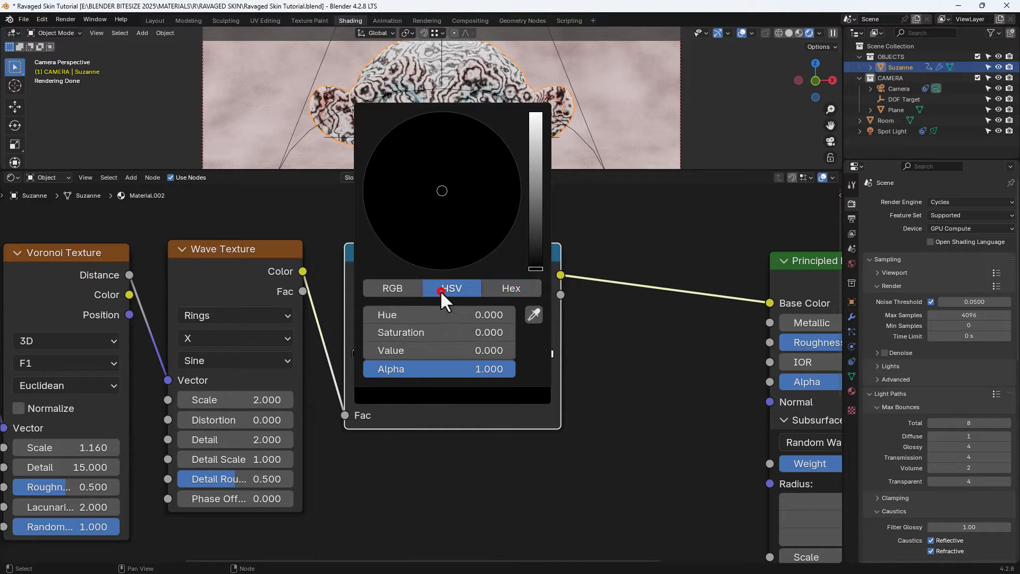
pyautogui.click(435, 349)
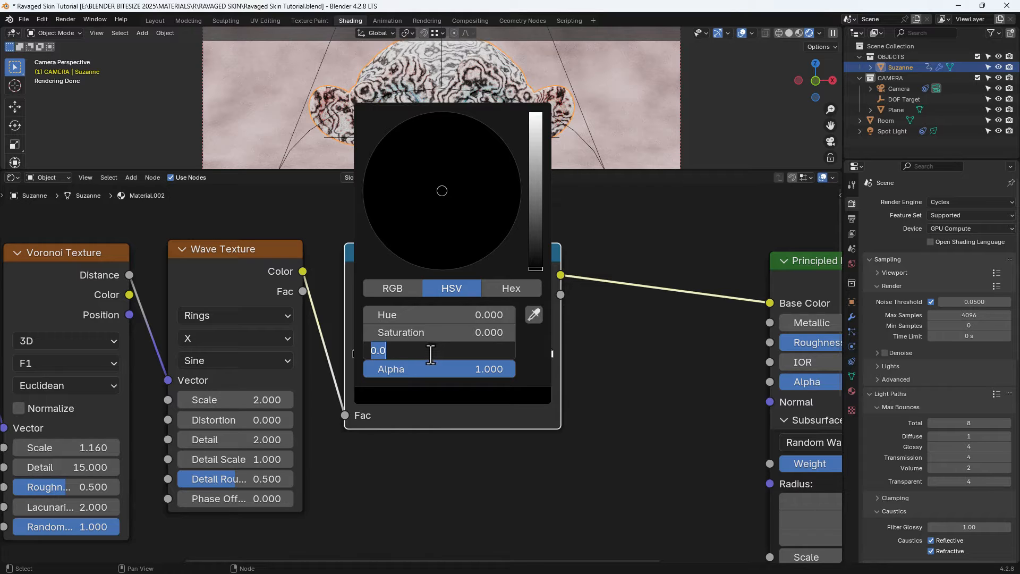
pyautogui.press('Return')
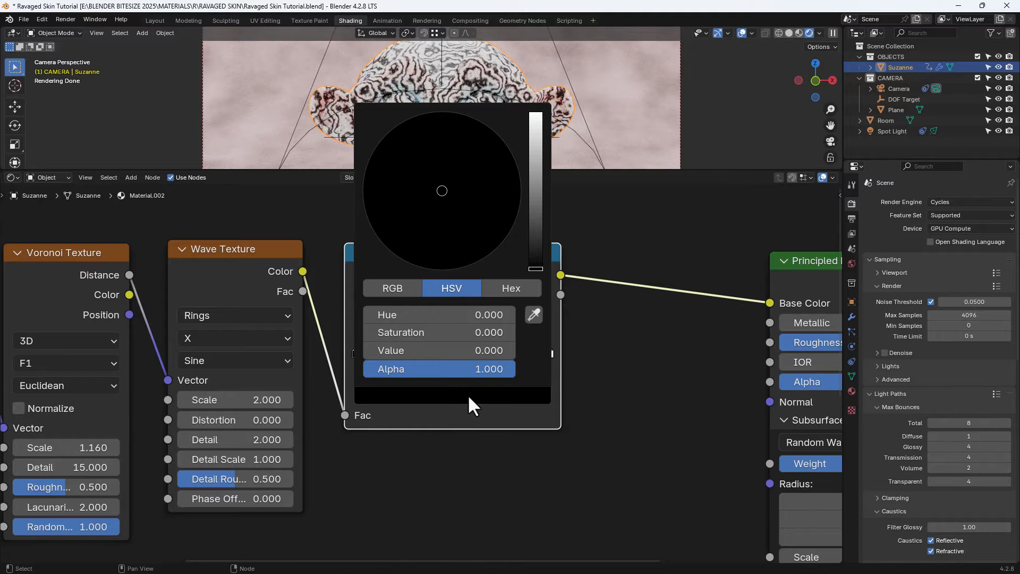
pyautogui.click(515, 373)
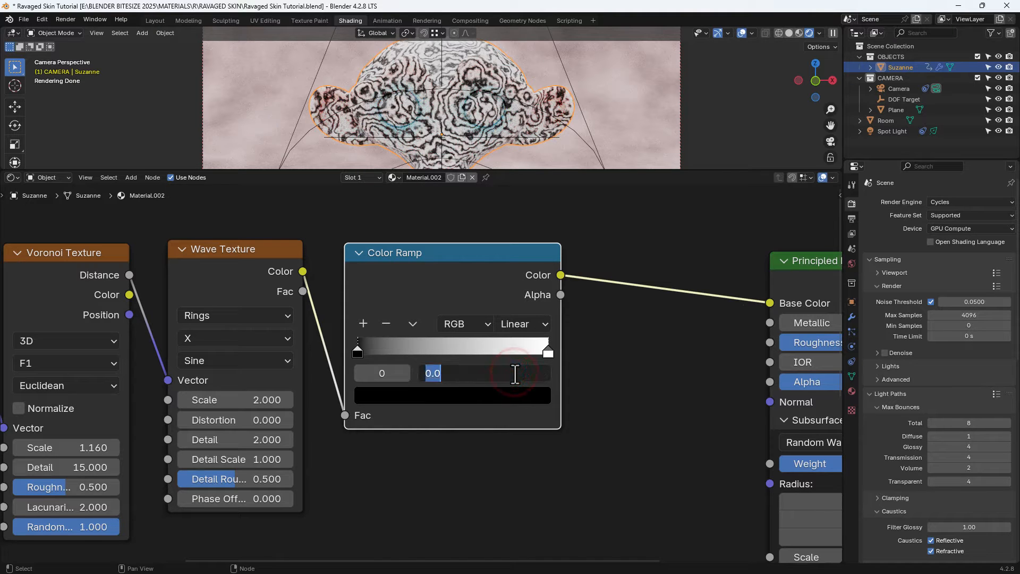
pyautogui.write('.032')
pyautogui.press('Return')
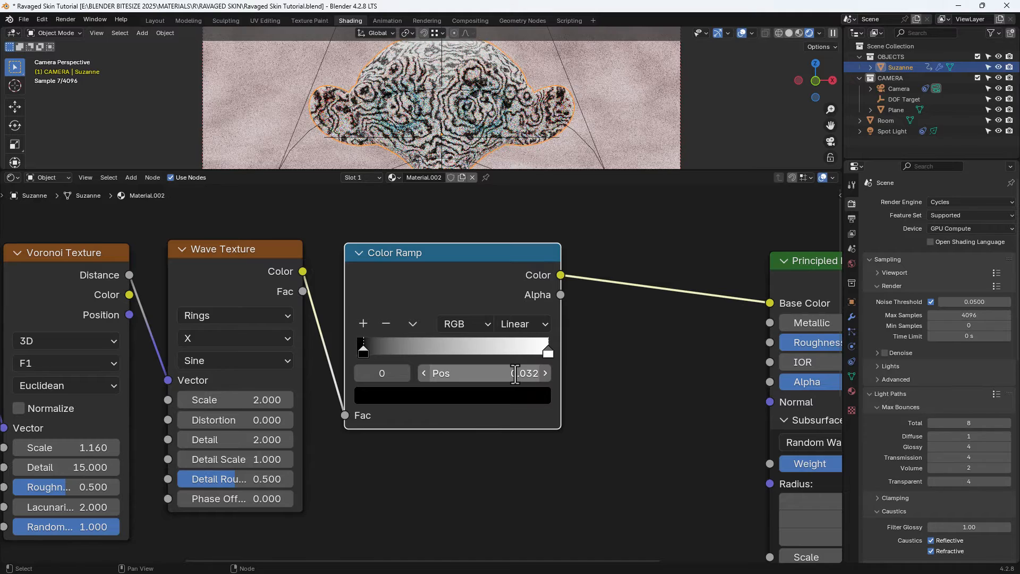
# Add a middle stop to the Color Ramp, with an HSV Value of 0.120 and a position of 0.886
pyautogui.click(363, 323)
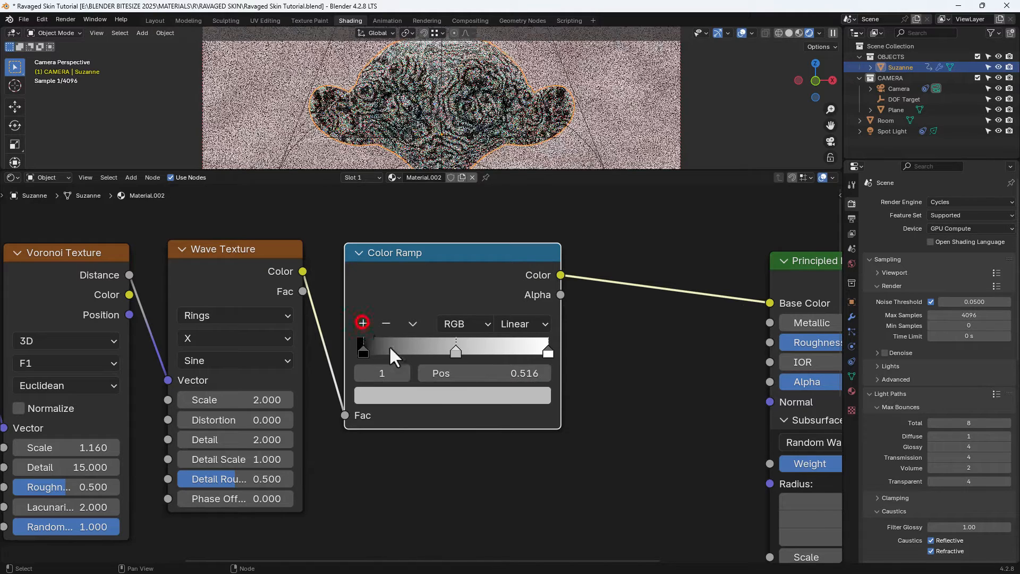
pyautogui.click(445, 396)
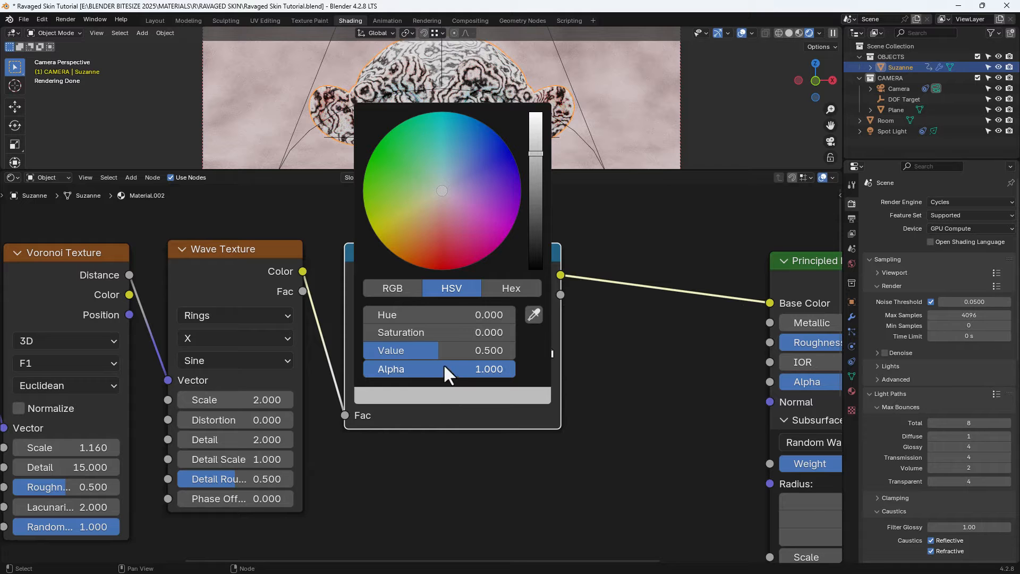
pyautogui.click(444, 346)
pyautogui.write('.120')
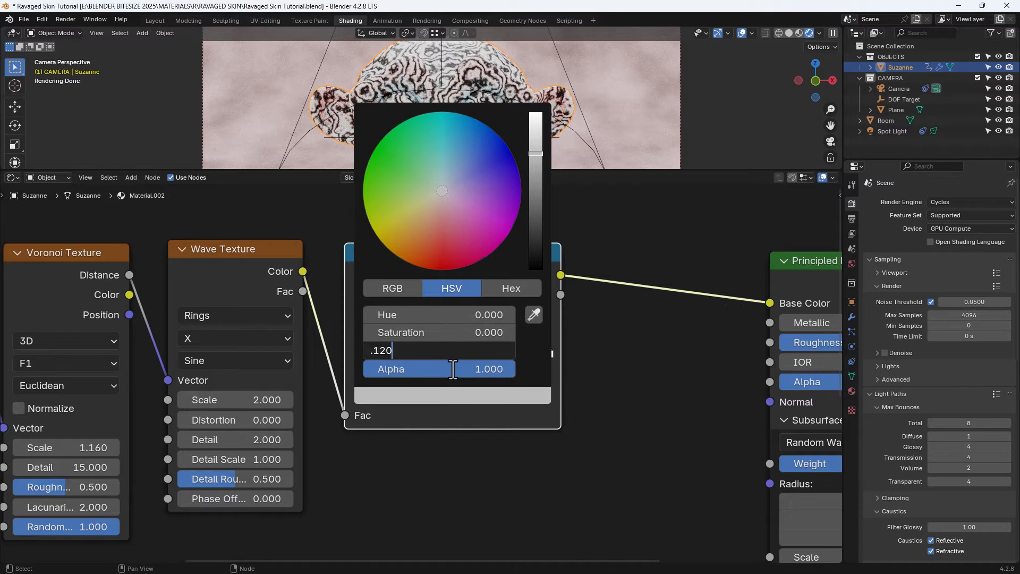
pyautogui.press('Return')
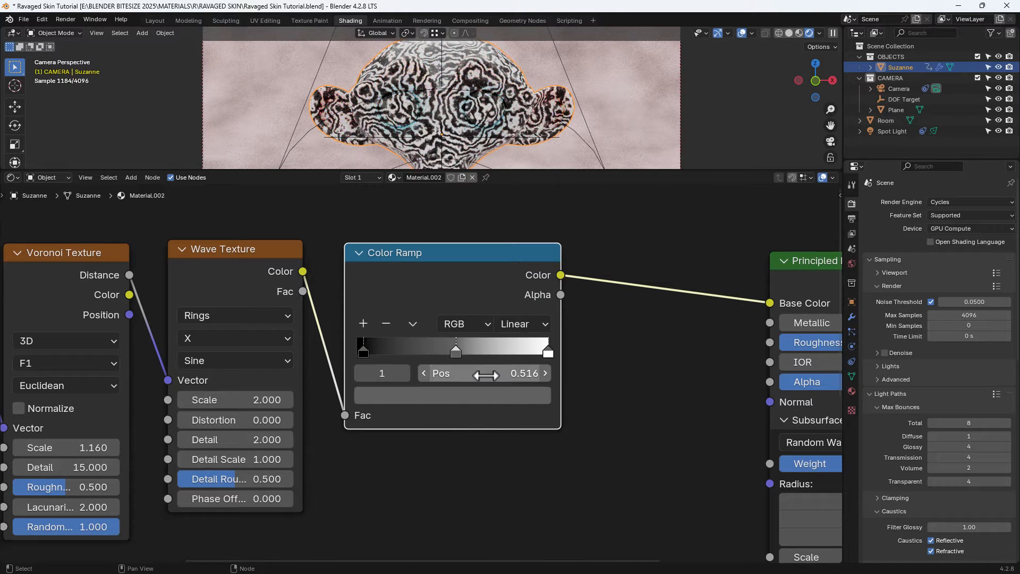
pyautogui.click(482, 373)
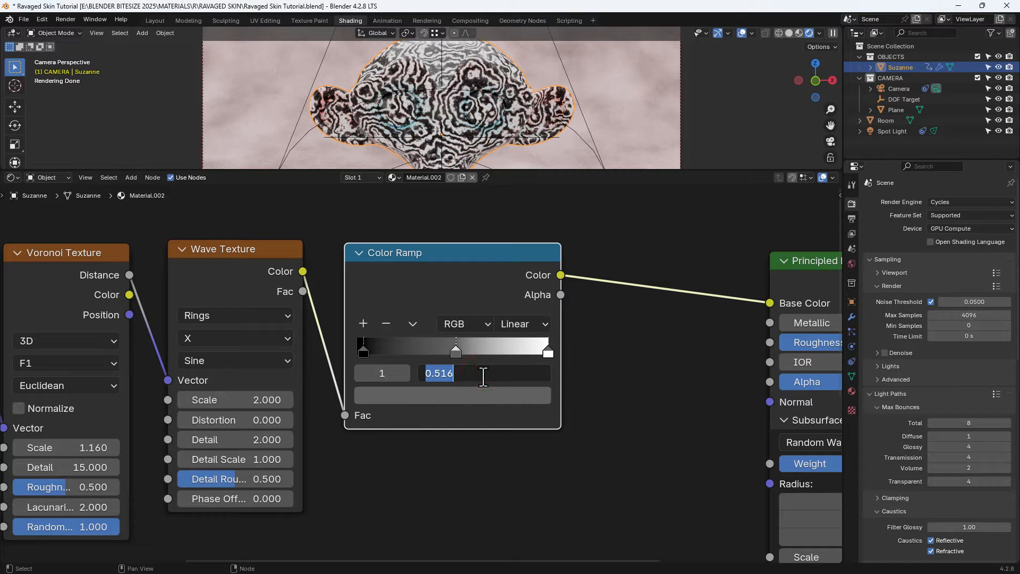
pyautogui.write('.886')
pyautogui.press('Return')
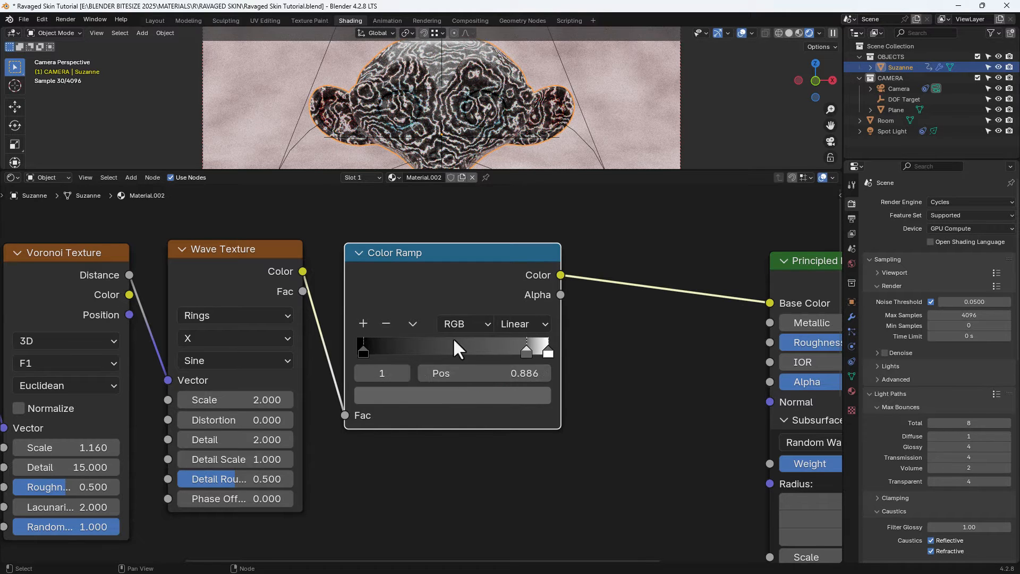
pyautogui.click(547, 353)
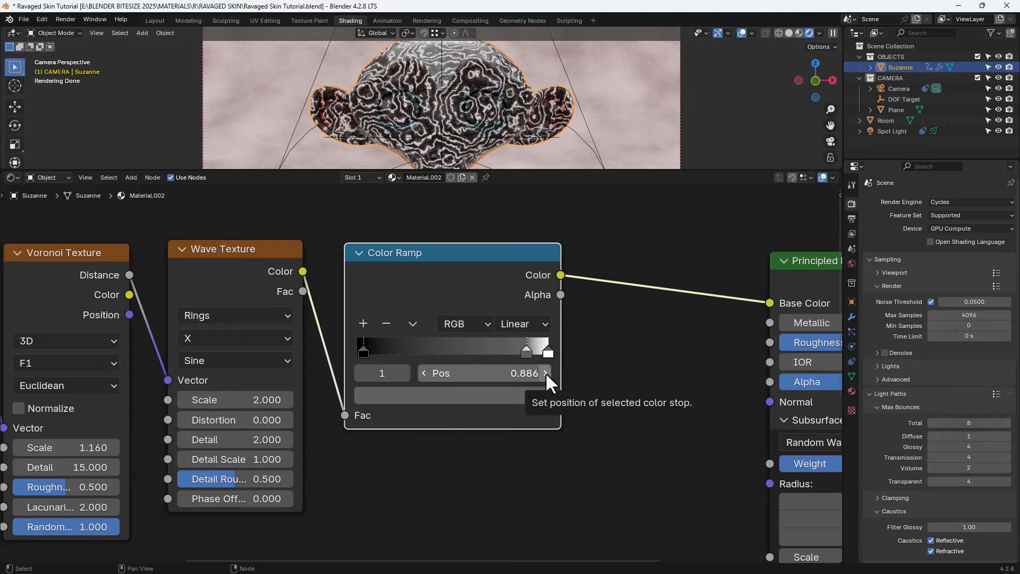
# Insert a second Color Ramp node between the first Color Ramp and the Principled BSDF, lined up with the first one
pyautogui.click(603, 346)
pyautogui.scroll(-1, 604, 347)
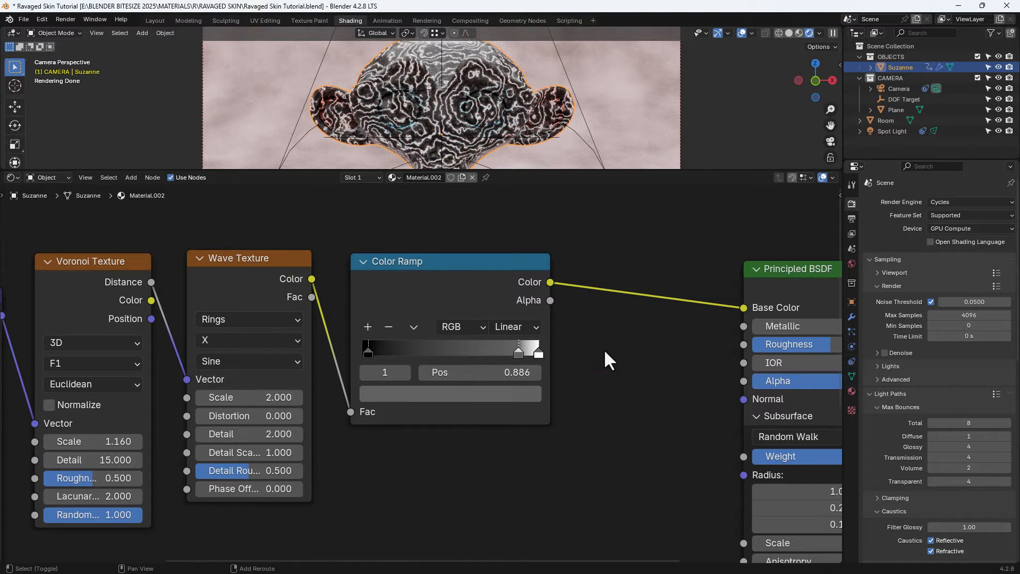
pyautogui.hotkey('shift', 'a')
pyautogui.click(603, 350)
pyautogui.write('col')
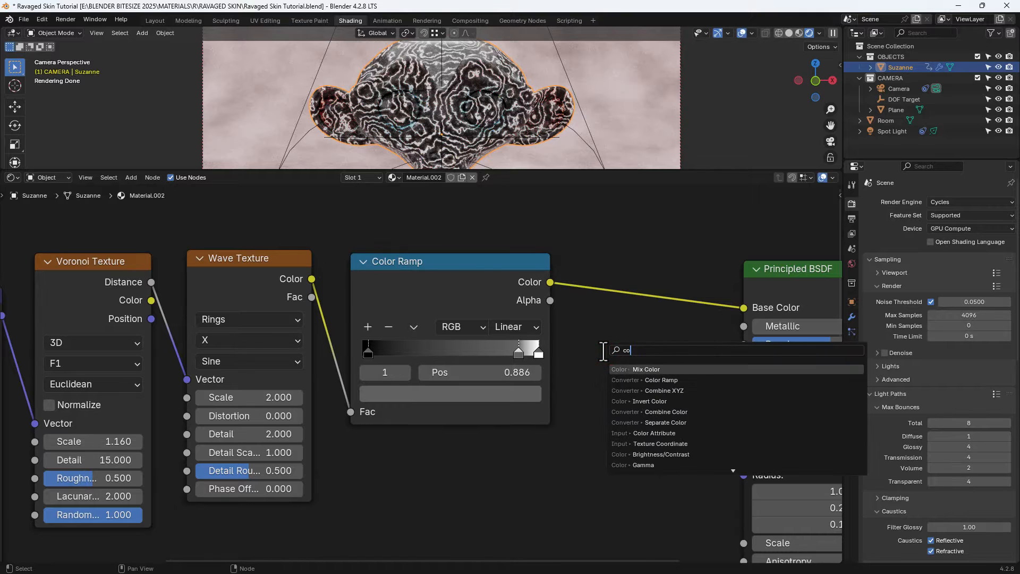
pyautogui.click(622, 378)
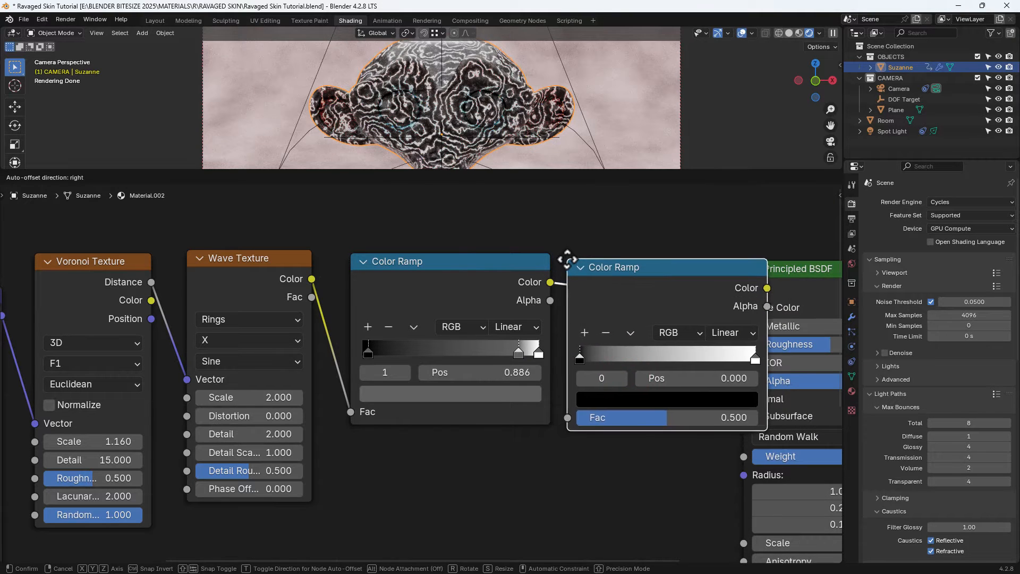
pyautogui.click(566, 258)
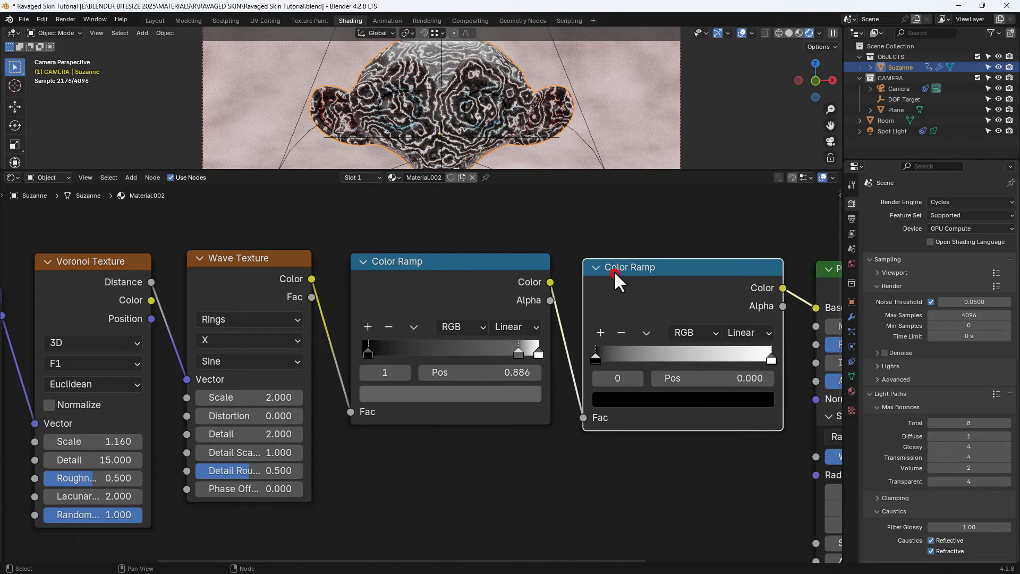
pyautogui.moveTo(614, 270); pyautogui.dragTo(612, 264)
# Add three more color stops to the second Color Ramp
pyautogui.scroll(2, 640, 389)
pyautogui.moveTo(659, 406); pyautogui.dragTo(456, 443, button='middle')
pyautogui.scroll(1, 511, 432)
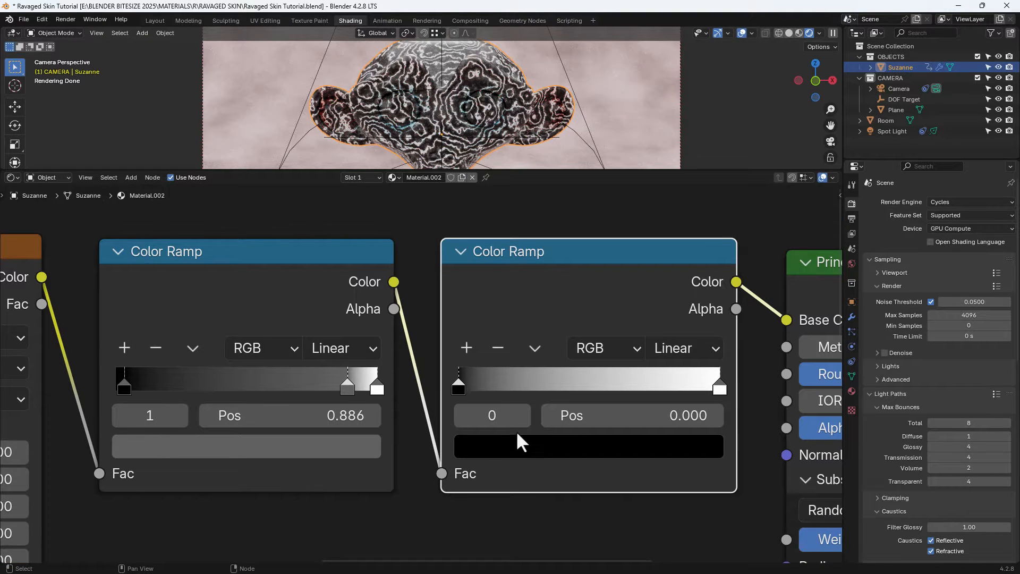
pyautogui.moveTo(516, 430); pyautogui.dragTo(451, 420, button='middle')
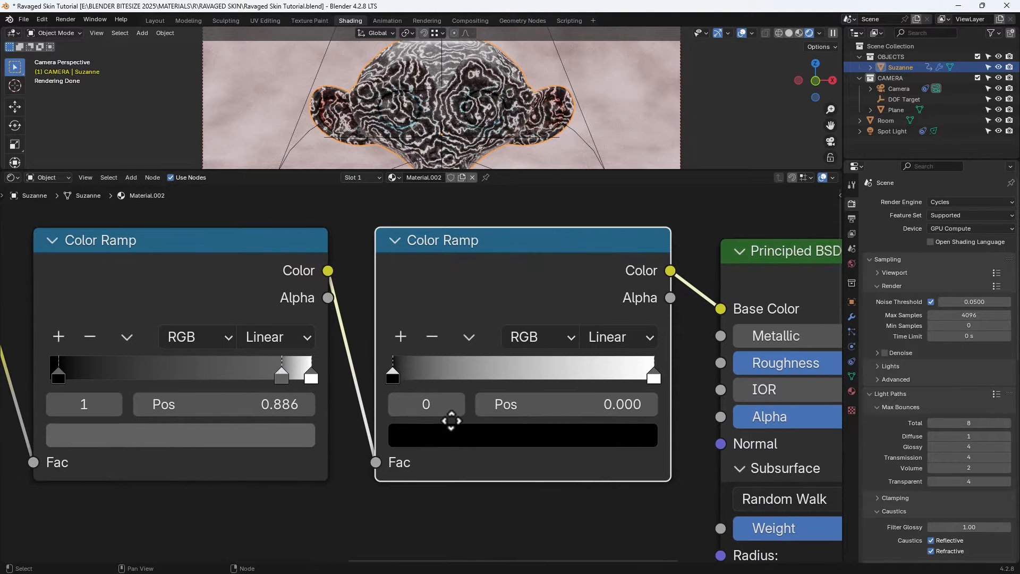
pyautogui.click(401, 334)
pyautogui.click(401, 335)
pyautogui.click(401, 335)
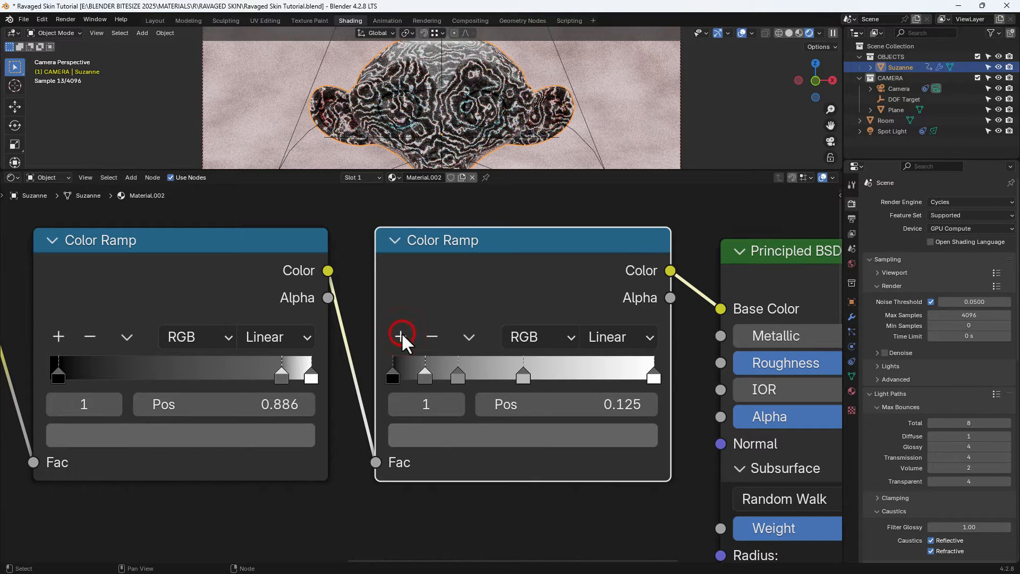
# Set the color of the second Color Ramp's first stop to hex 789285
pyautogui.click(393, 375)
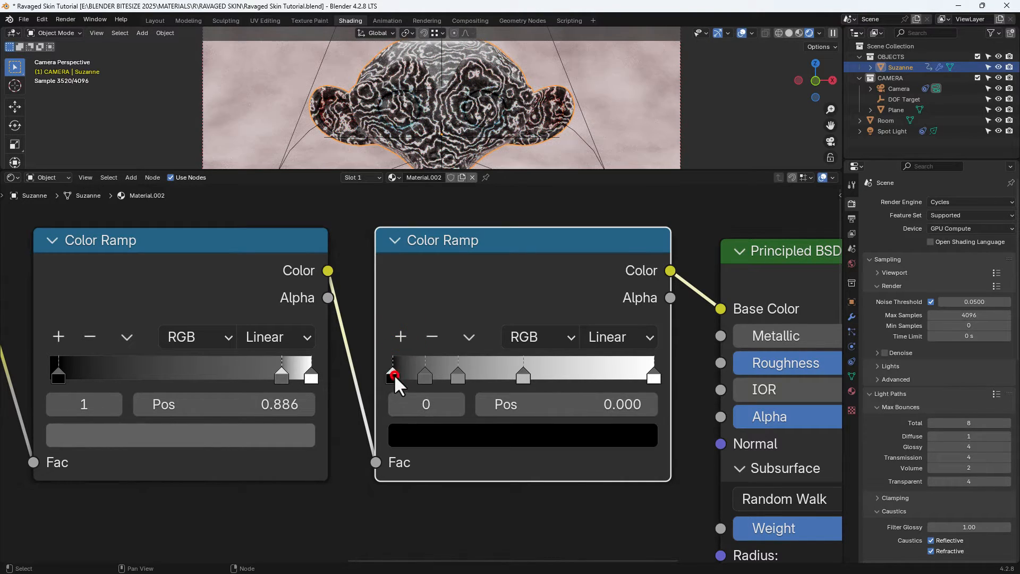
pyautogui.click(522, 432)
pyautogui.click(581, 297)
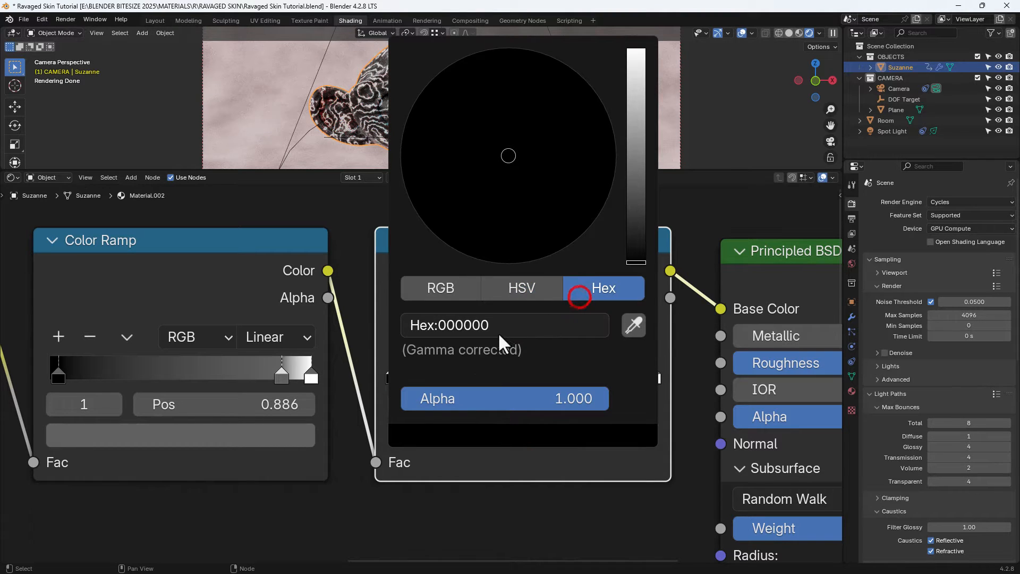
pyautogui.click(480, 325)
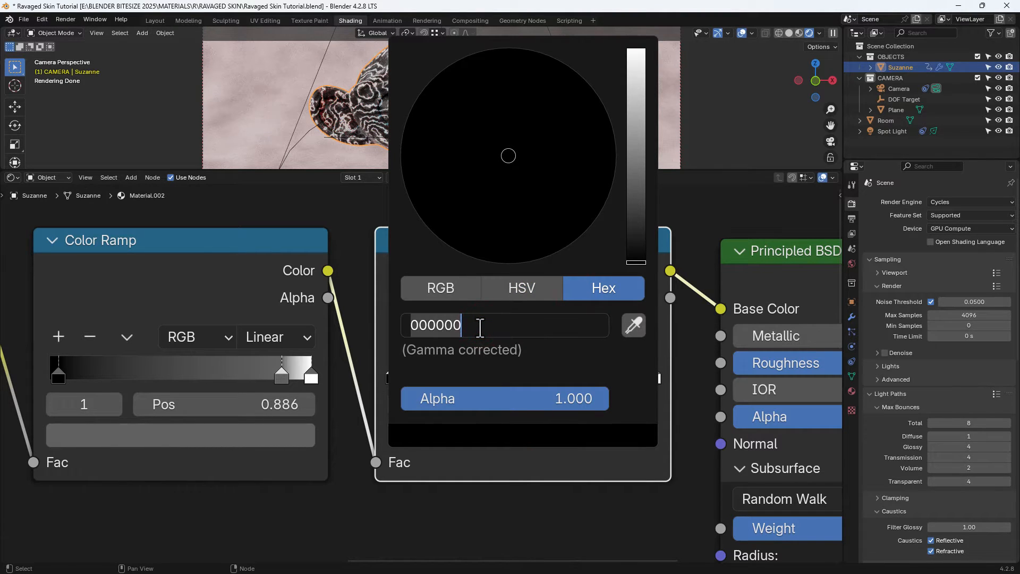
pyautogui.write('789285')
pyautogui.press('Return')
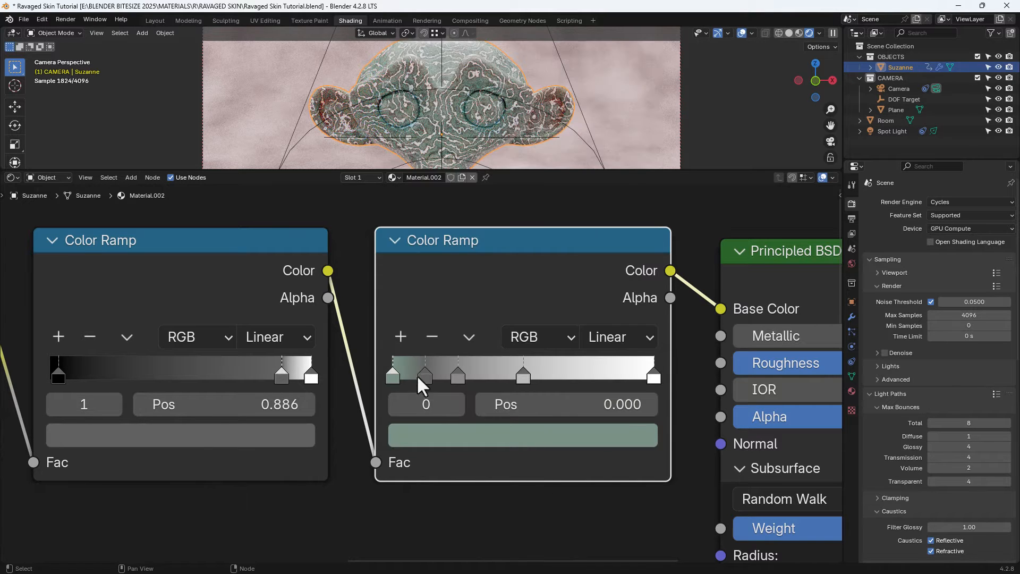
# Set the second stop of the second Color Ramp to position 0.070 and color hex 8d897f
pyautogui.click(426, 375)
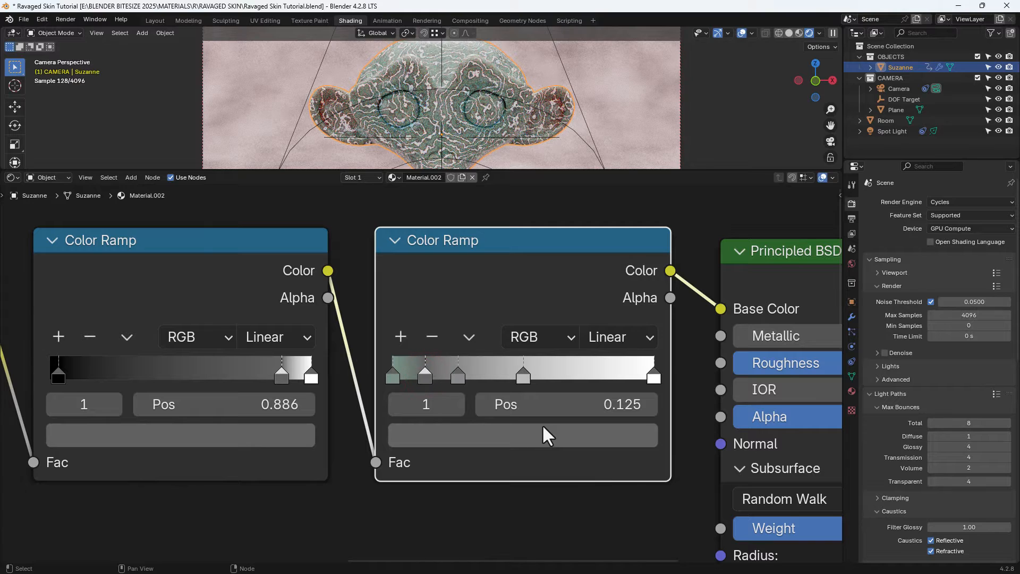
pyautogui.click(554, 407)
pyautogui.write('.07')
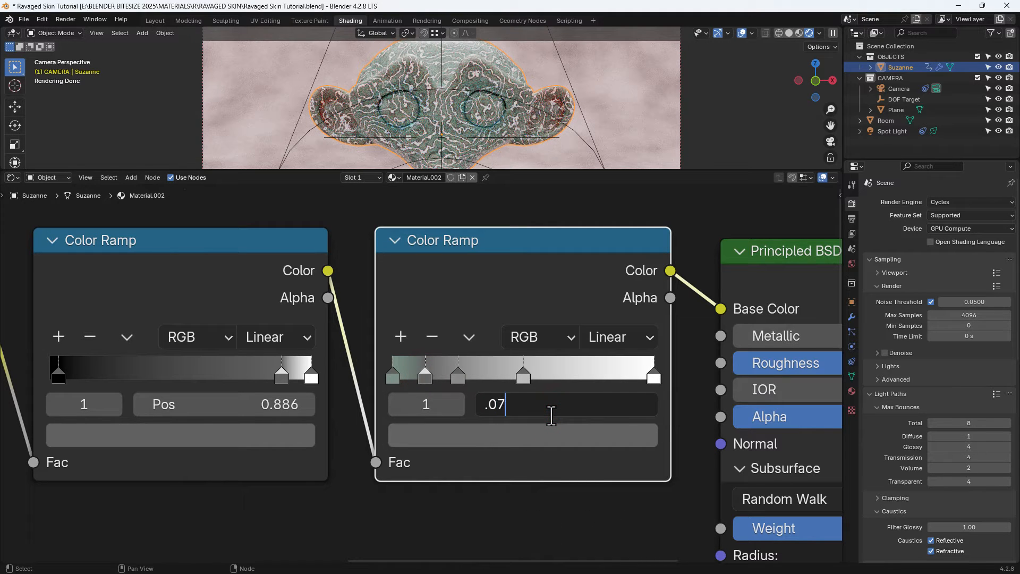
pyautogui.press('Return')
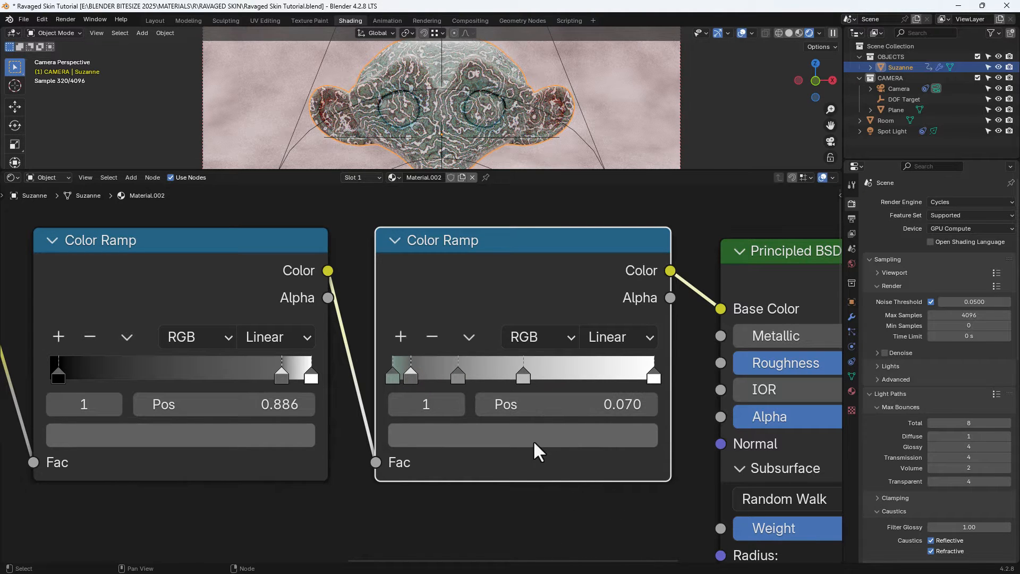
pyautogui.click(533, 439)
pyautogui.click(506, 326)
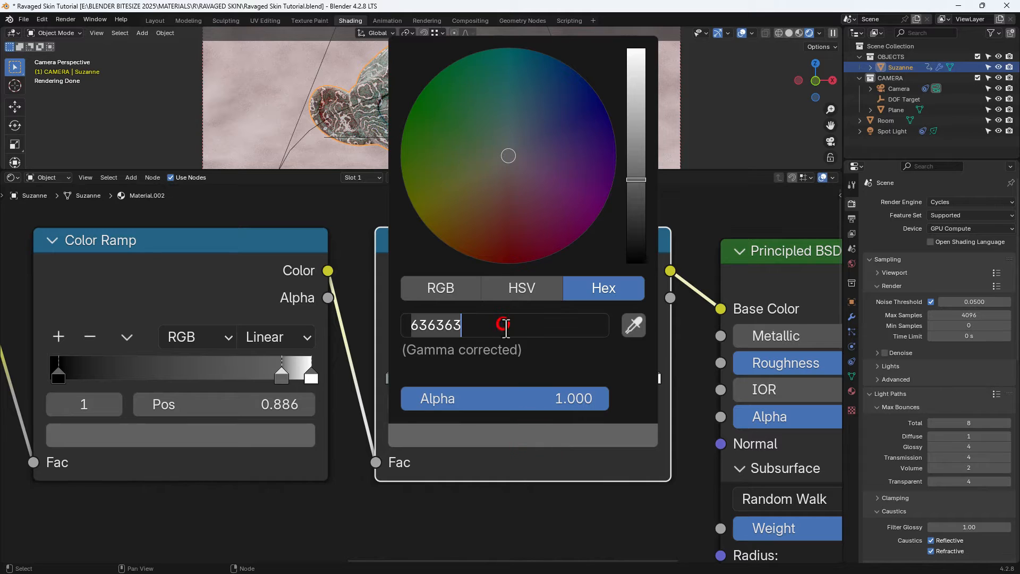
pyautogui.write('8d')
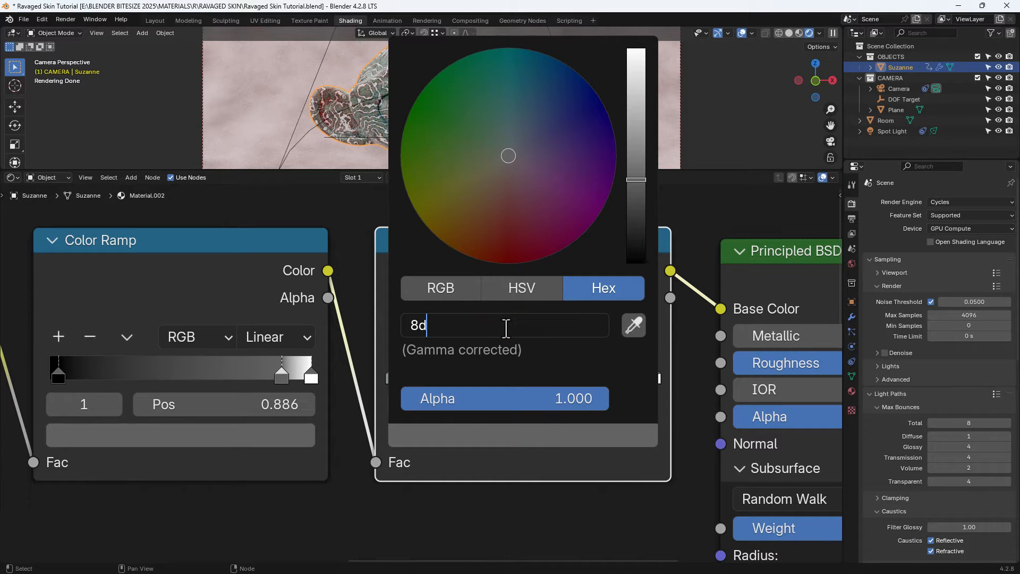
pyautogui.write('897f')
pyautogui.press('Return')
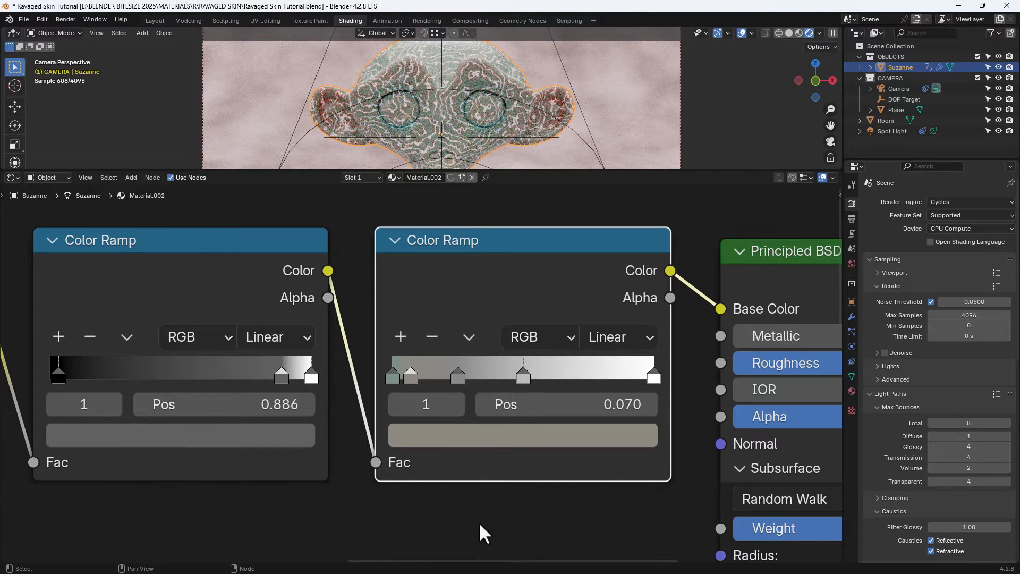
# Set the third stop of the second Color Ramp to position 0.218 and color hex 866363
pyautogui.click(458, 375)
pyautogui.click(578, 412)
pyautogui.press('BackSpace')
pyautogui.write('.218')
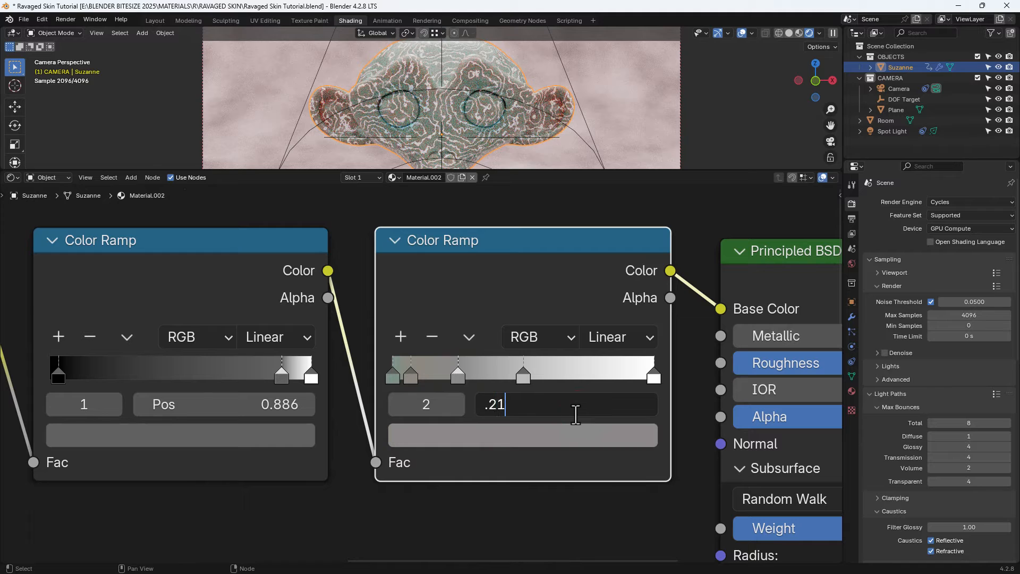
pyautogui.press('Return')
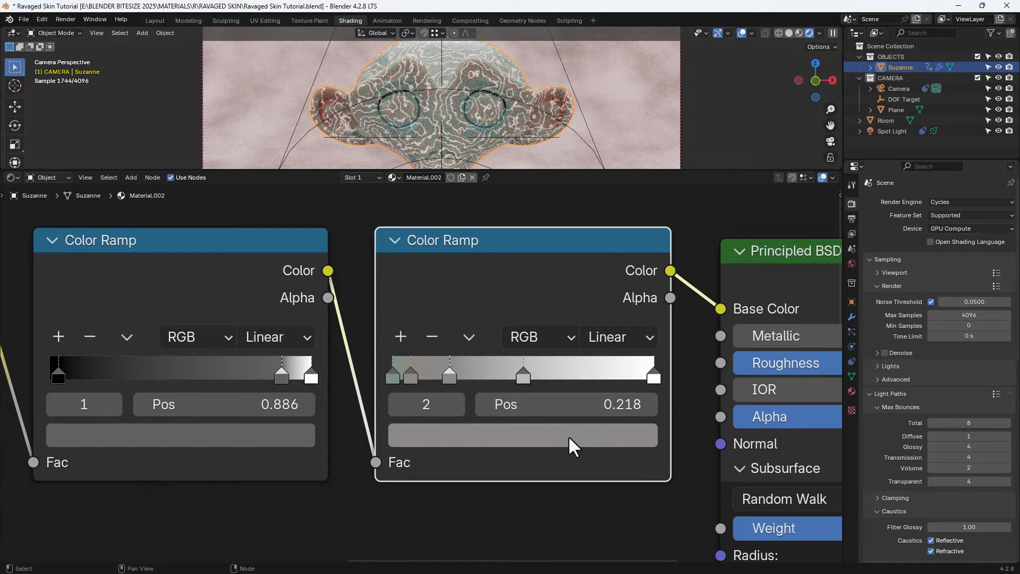
pyautogui.click(568, 437)
pyautogui.click(513, 325)
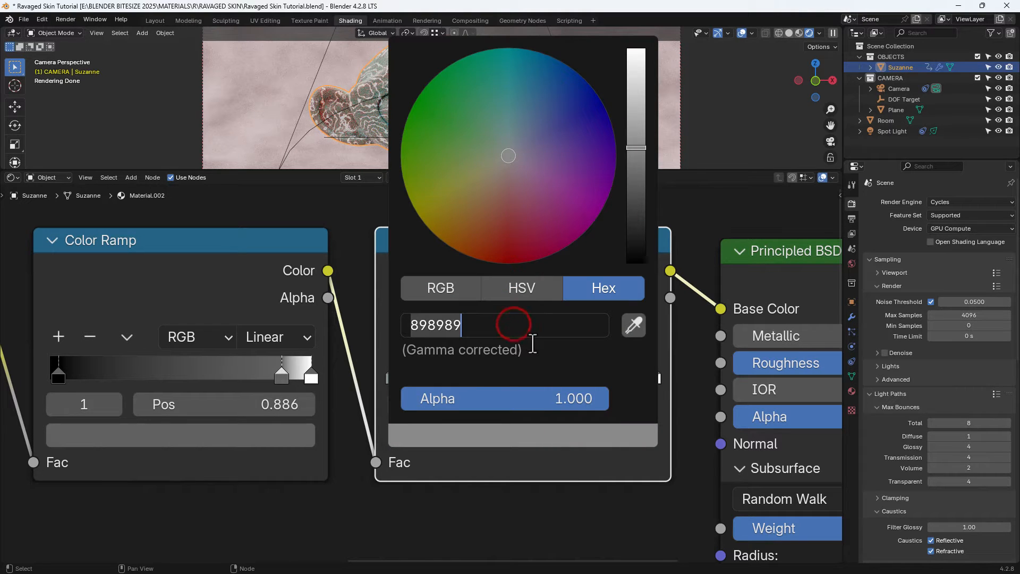
pyautogui.write('866363')
pyautogui.press('Return')
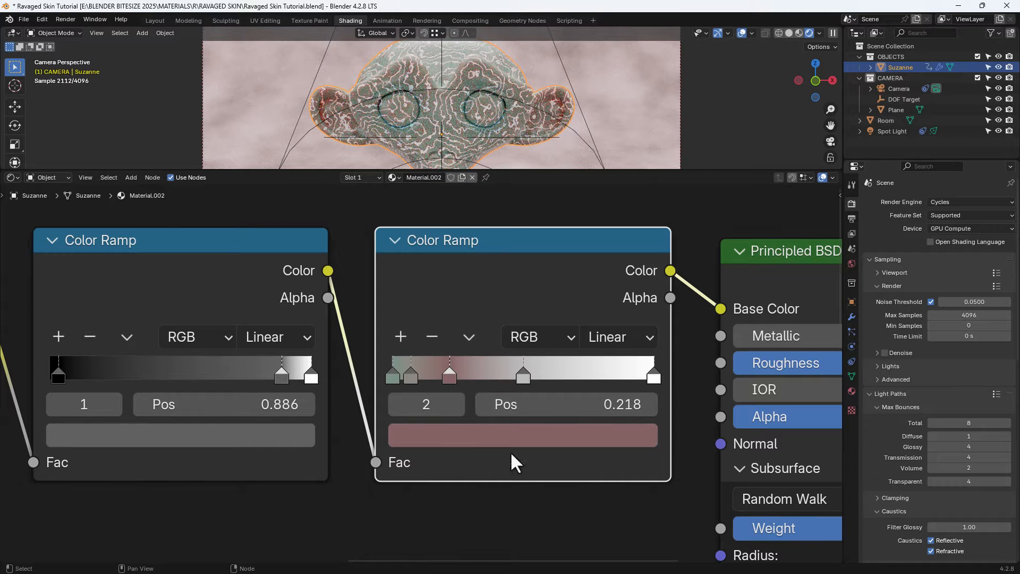
# Set the fourth stop of the second Color Ramp to position 0.477 and color hex 9d645f
pyautogui.click(523, 375)
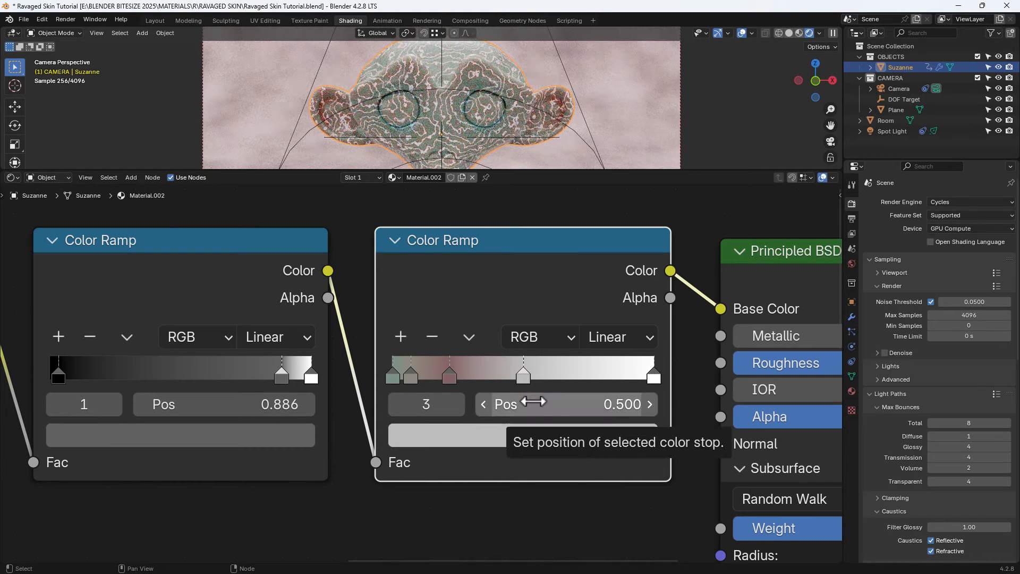
pyautogui.click(533, 402)
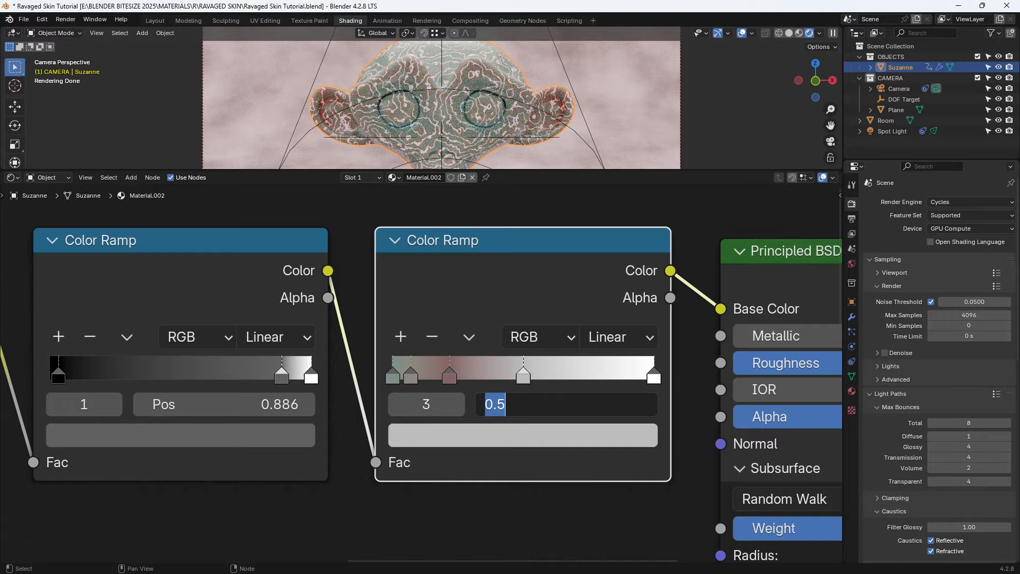
pyautogui.write('.477')
pyautogui.press('Return')
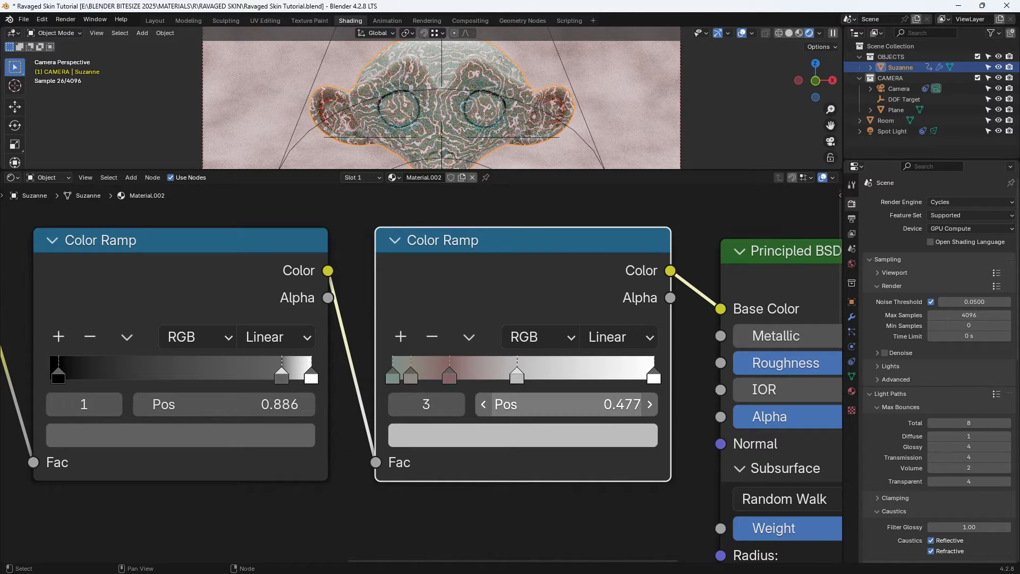
pyautogui.click(549, 435)
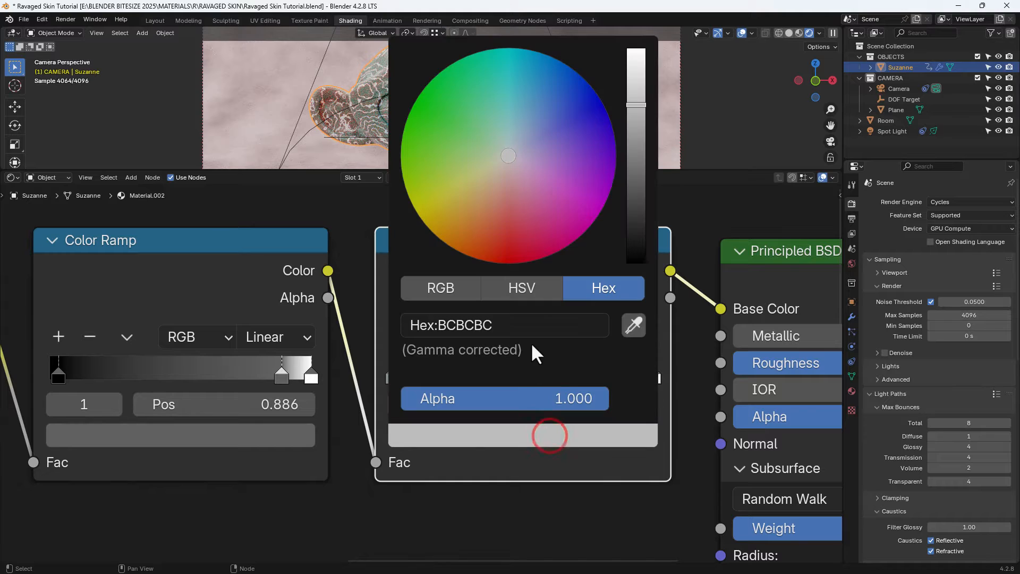
pyautogui.click(525, 323)
pyautogui.write('9')
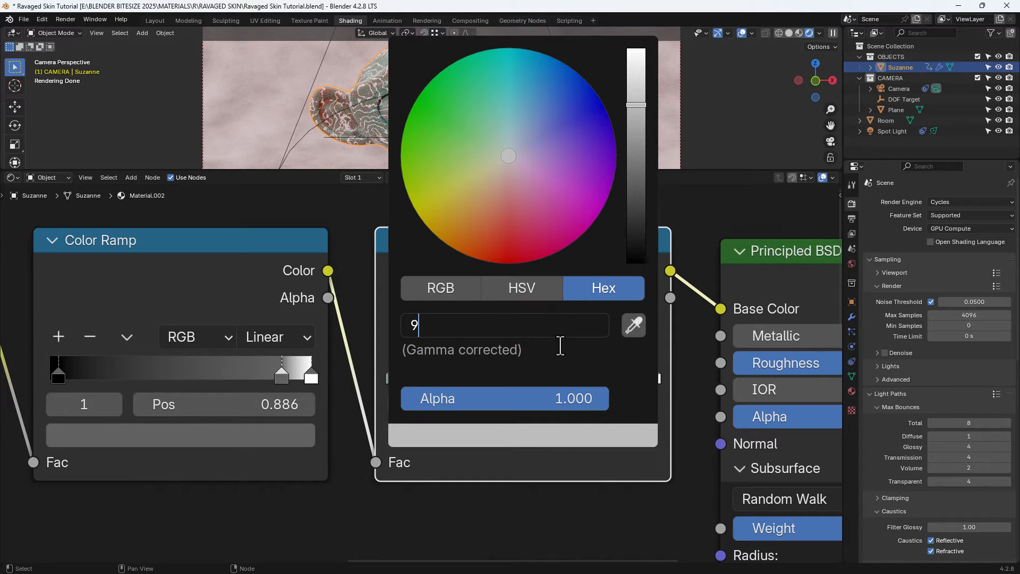
pyautogui.write('d645f')
pyautogui.press('Return')
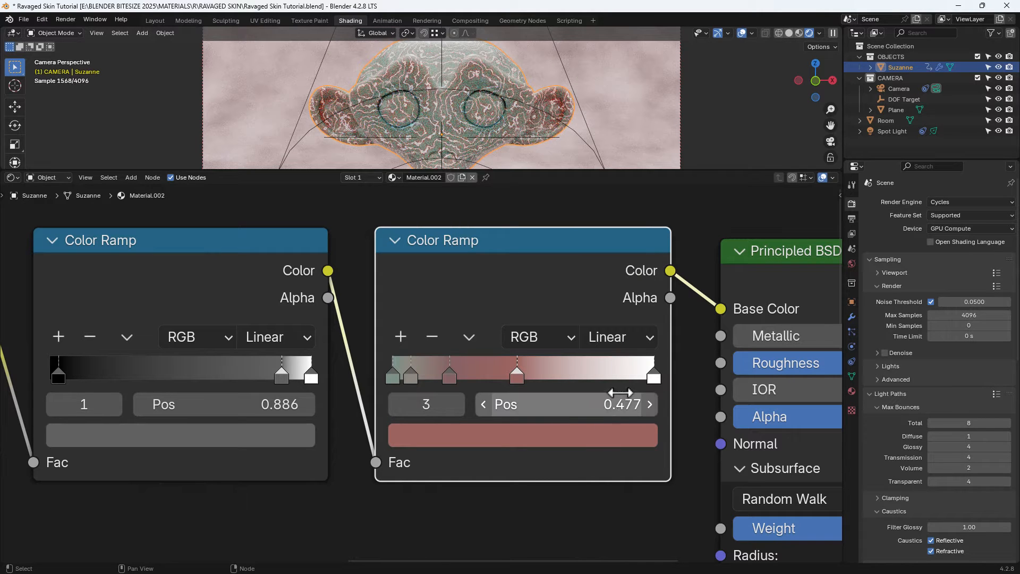
# Set the last stop of the second Color Ramp to position 0.968 and color hex 813737
pyautogui.click(653, 377)
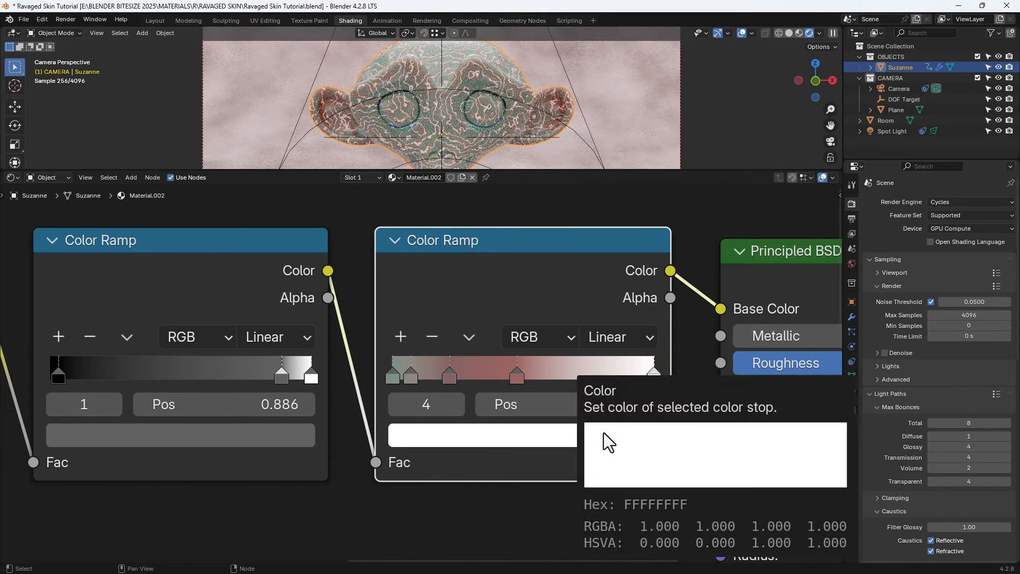
pyautogui.click(588, 409)
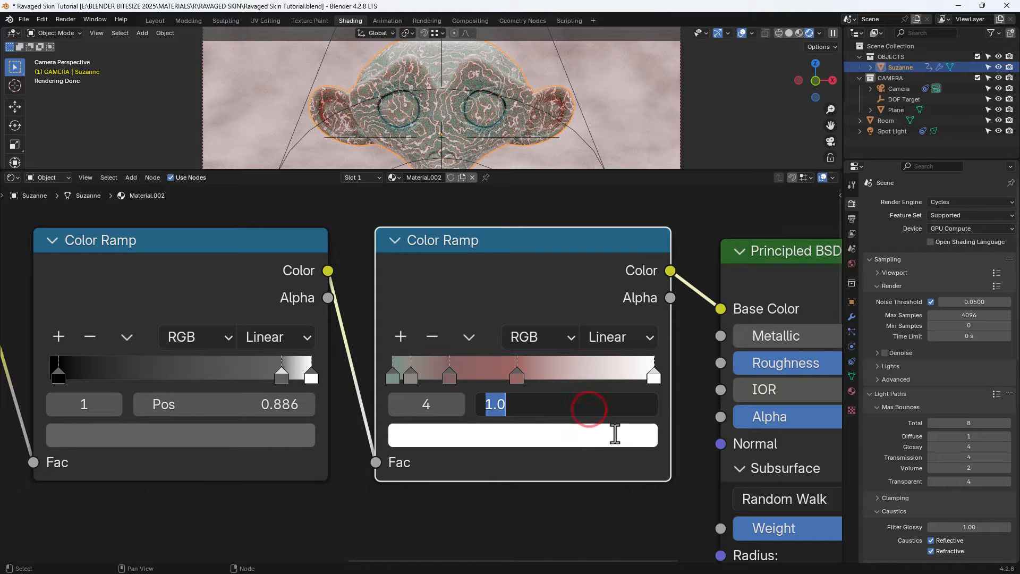
pyautogui.write('.968')
pyautogui.press('Return')
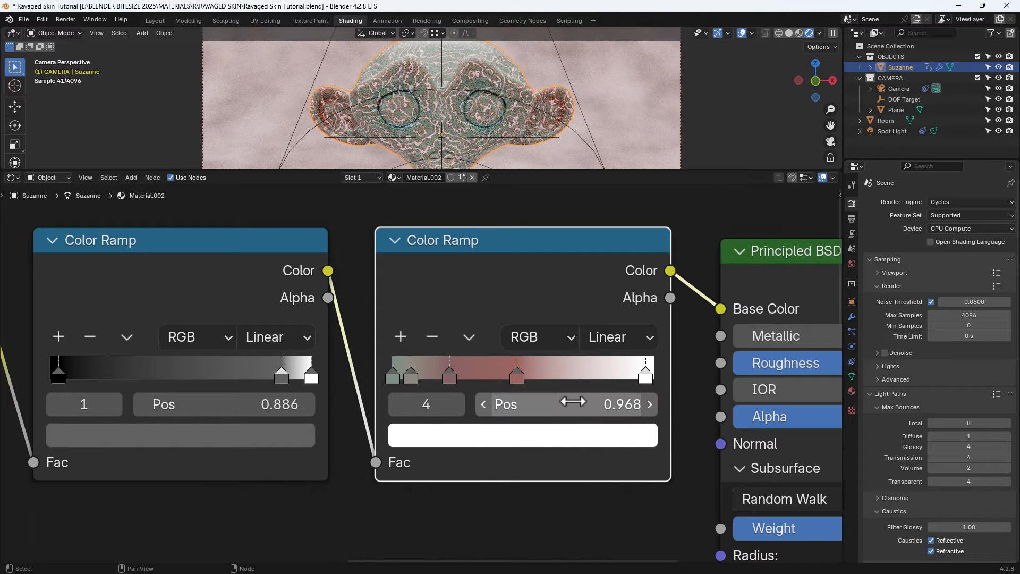
pyautogui.click(577, 431)
pyautogui.click(541, 329)
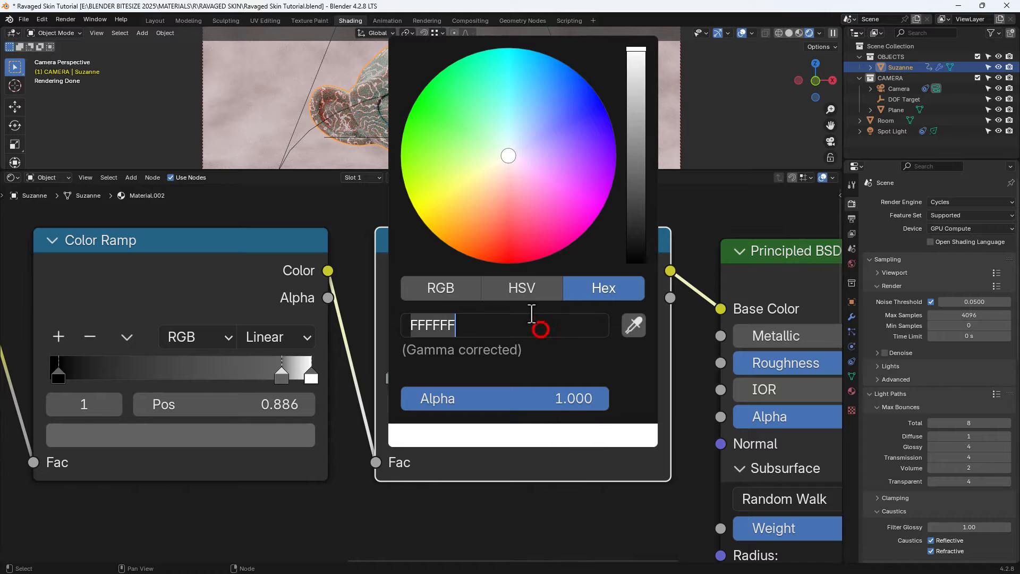
pyautogui.write('81373')
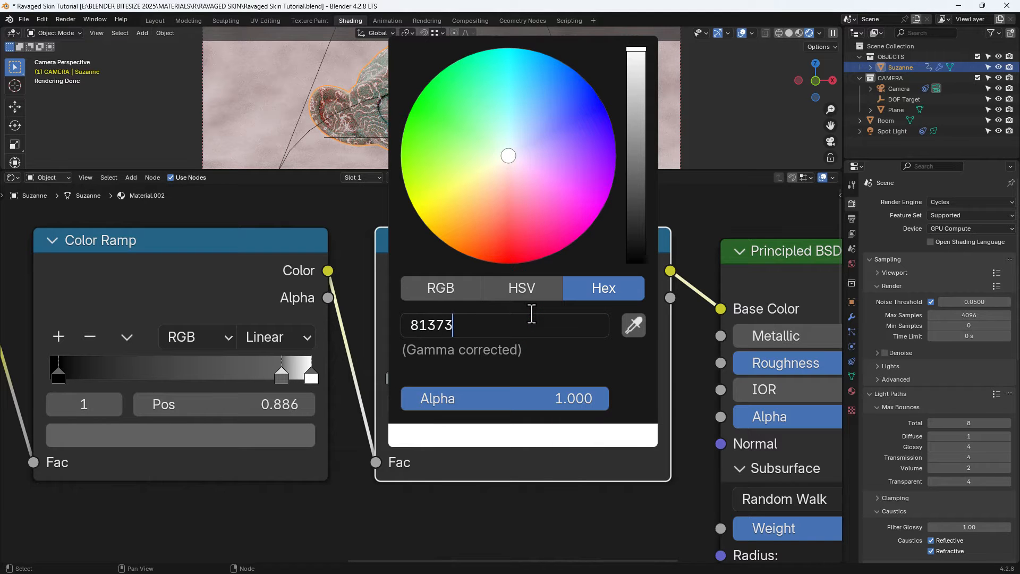
pyautogui.write('7')
pyautogui.press('Return')
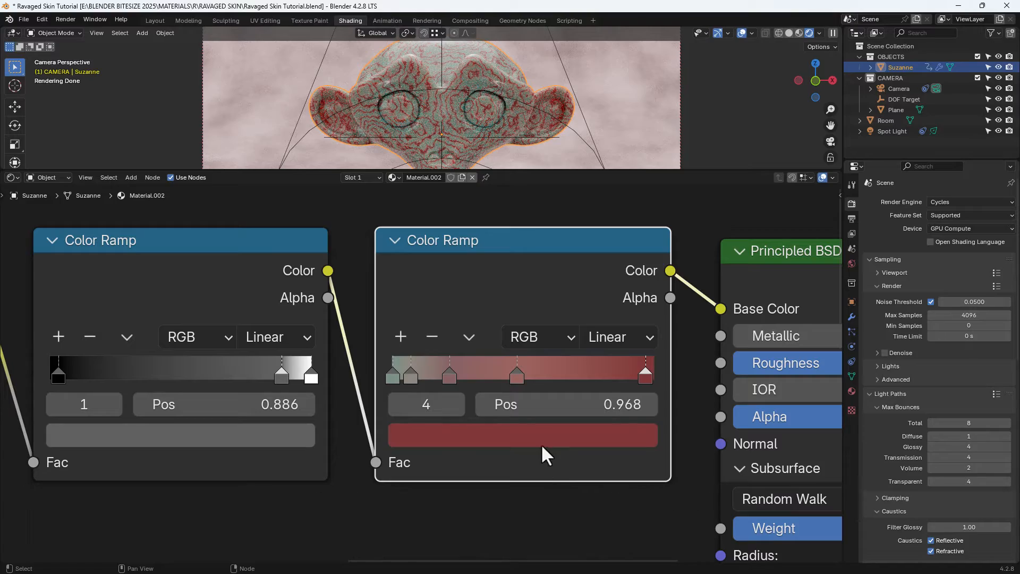
# Join the Mapping, Voronoi Texture, Wave Texture and both Color Ramp nodes in one frame
pyautogui.scroll(5, 476, 79)
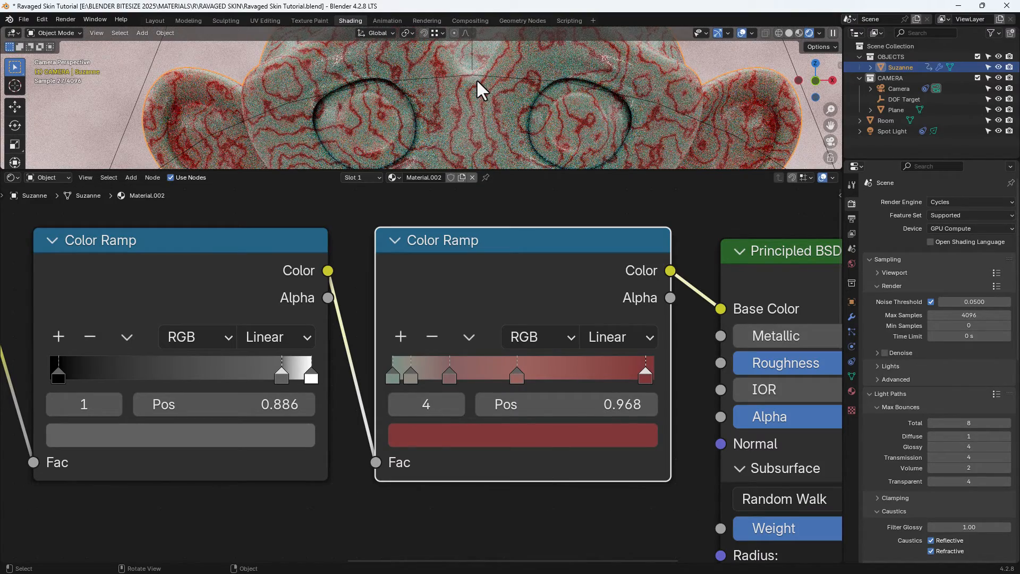
pyautogui.scroll(-5, 476, 78)
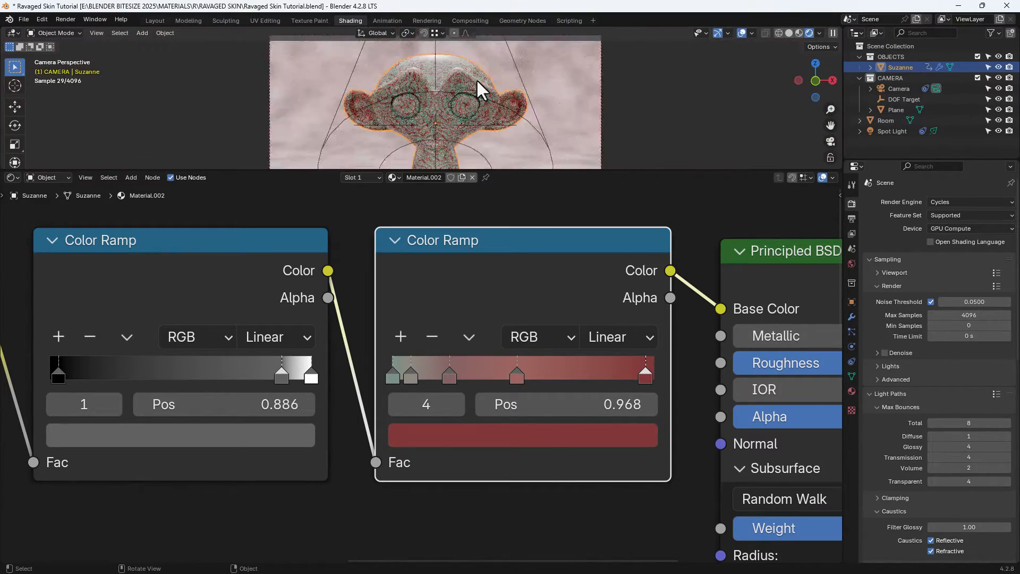
pyautogui.scroll(5, 476, 79)
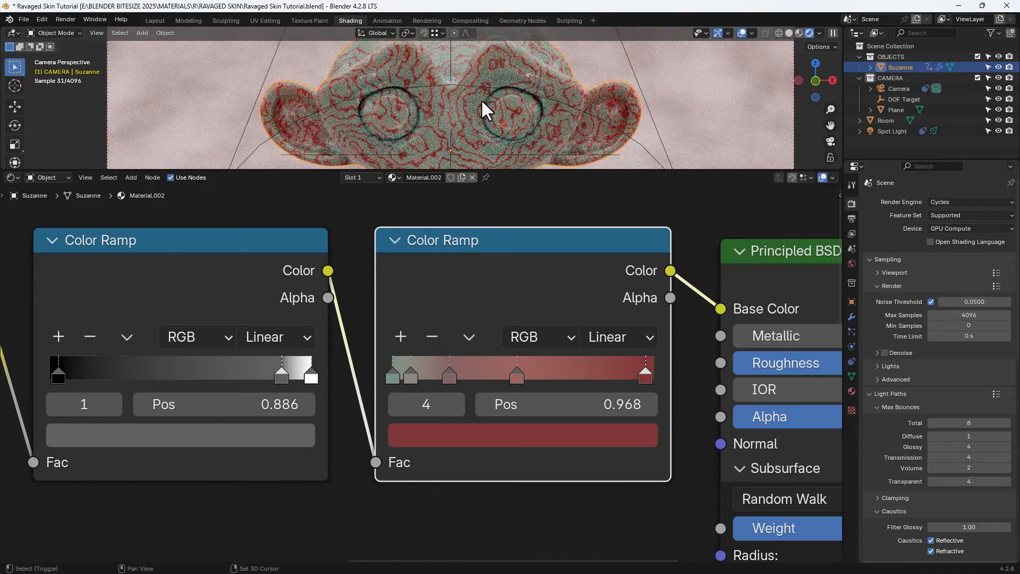
pyautogui.keyDown('shift'); pyautogui.moveTo(482, 101); pyautogui.dragTo(484, 128, button='middle'); pyautogui.keyUp('shift')
pyautogui.scroll(-1, 521, 488)
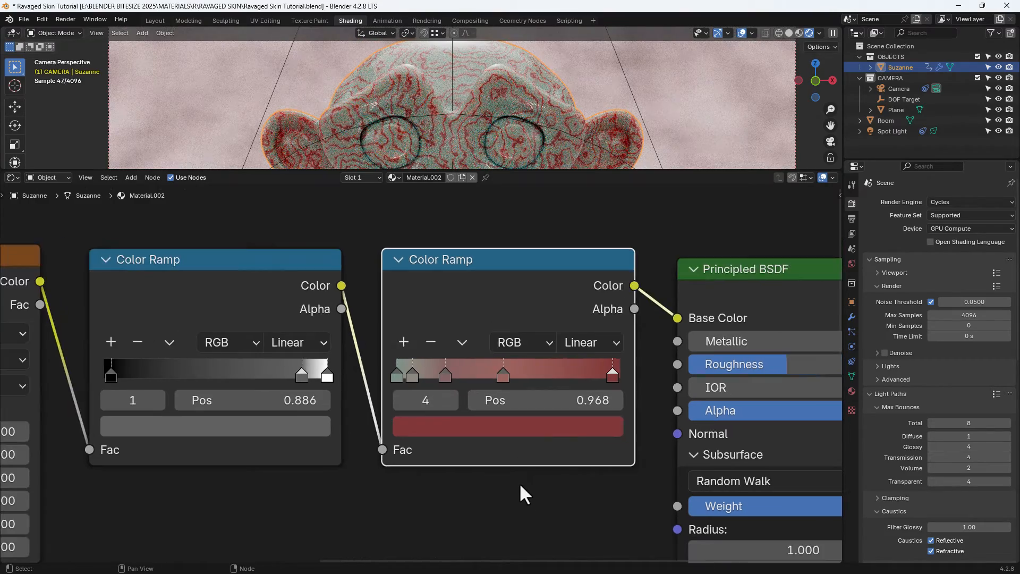
pyautogui.scroll(-3, 518, 482)
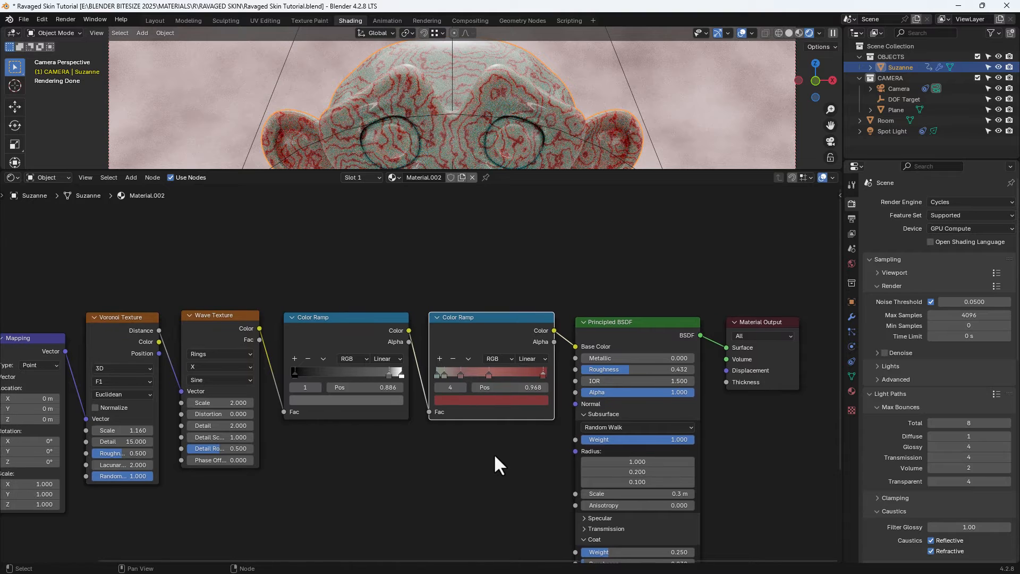
pyautogui.scroll(-1, 493, 453)
pyautogui.moveTo(493, 453); pyautogui.dragTo(533, 460, button='middle')
pyautogui.click(523, 446)
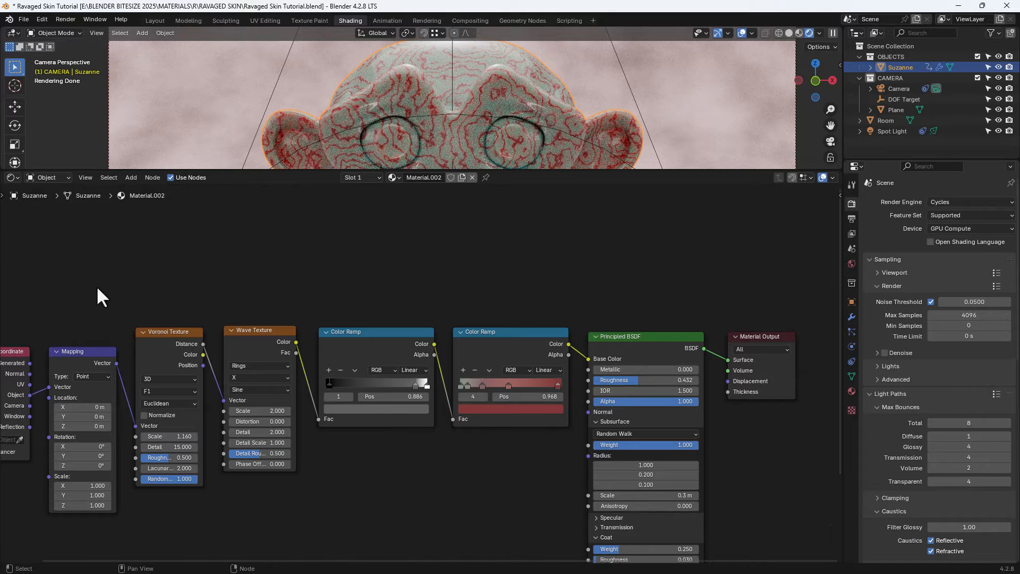
pyautogui.moveTo(65, 271); pyautogui.dragTo(495, 476)
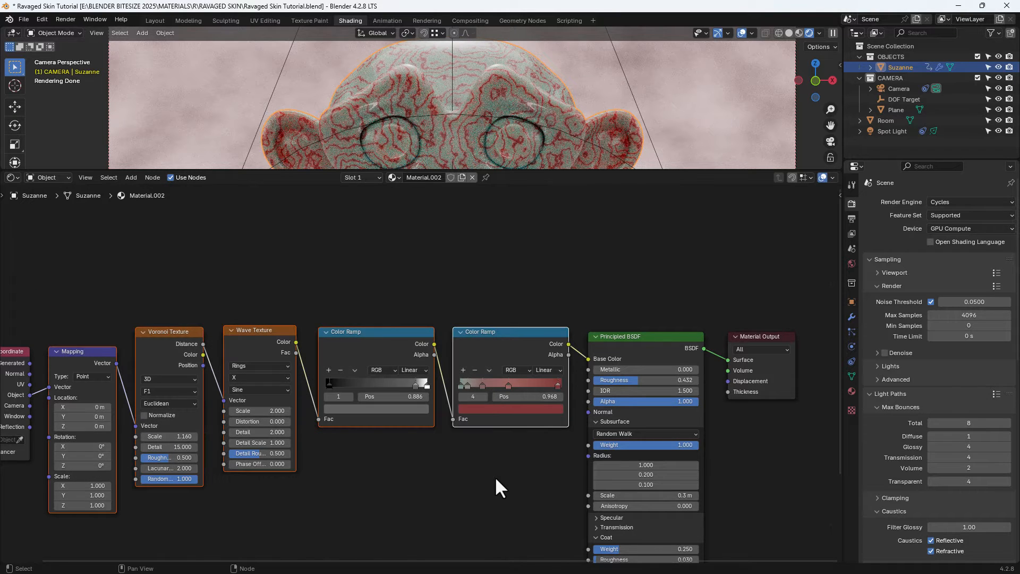
pyautogui.hotkey('ctrl', 'j')
# Label the new node frame FLESH COLOUR
pyautogui.press('n')
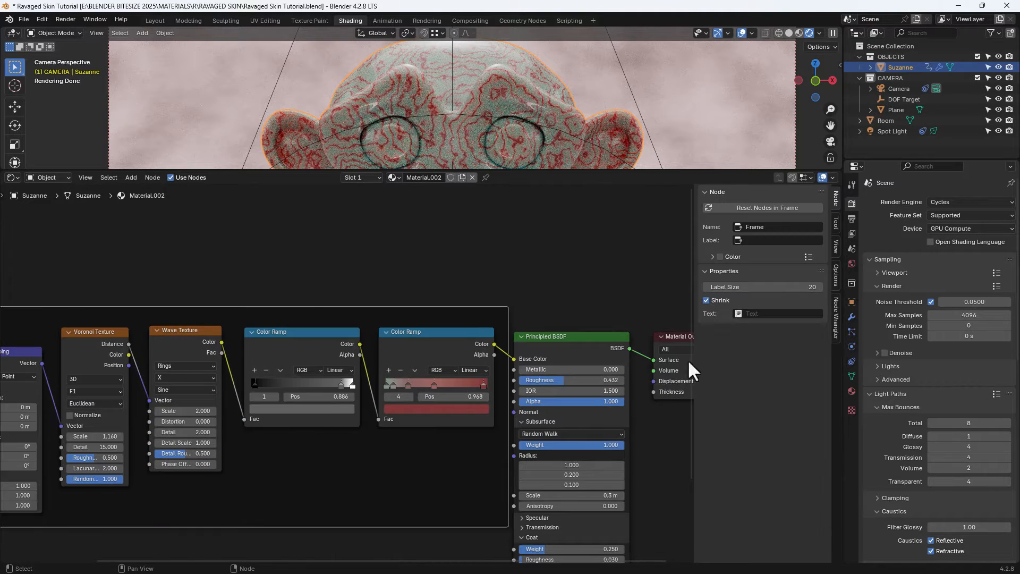
pyautogui.click(744, 239)
pyautogui.write('flesh')
pyautogui.press('BackSpace')
pyautogui.press('BackSpace')
pyautogui.press('BackSpace')
pyautogui.write('LESH COLOUR')
pyautogui.press('Return')
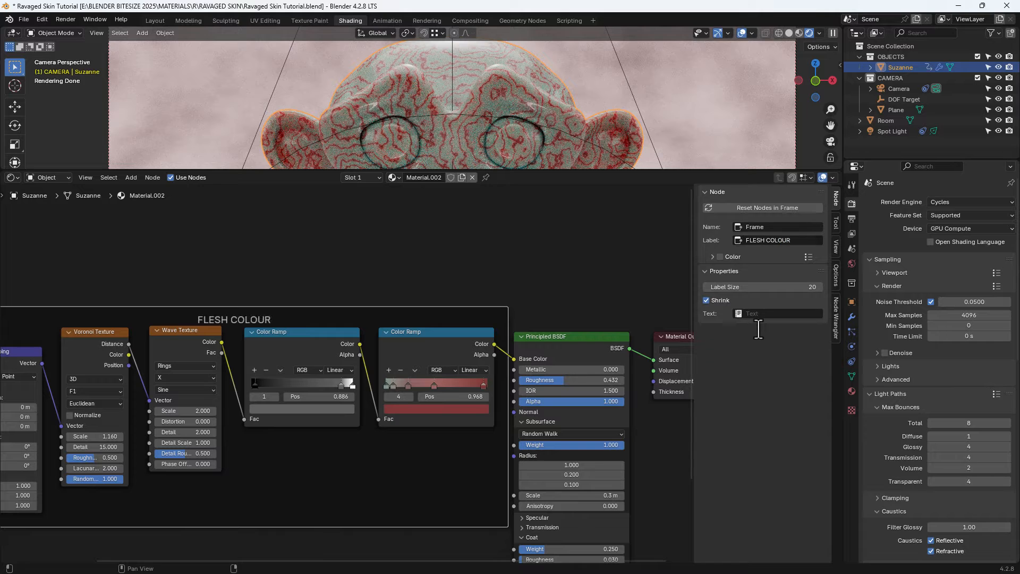
pyautogui.scroll(-2, 440, 322)
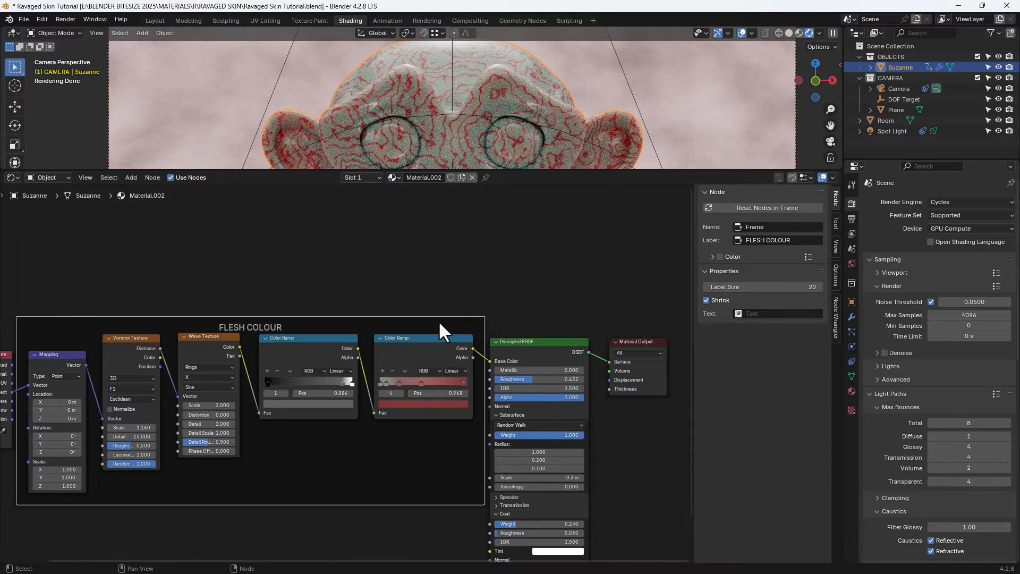
pyautogui.middleClick(440, 323)
pyautogui.press('n')
# Move the Texture Coordinate node farther away from the FLESH COLOUR frame, lower than the Mapping node's header
pyautogui.moveTo(468, 319); pyautogui.dragTo(499, 268, button='middle')
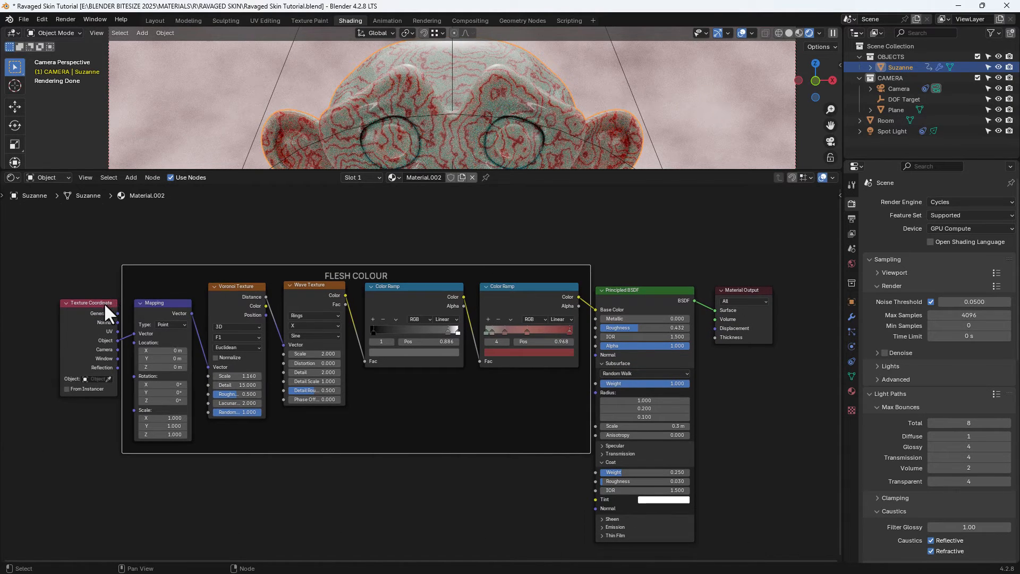
pyautogui.moveTo(103, 303); pyautogui.dragTo(70, 370)
pyautogui.click(449, 509)
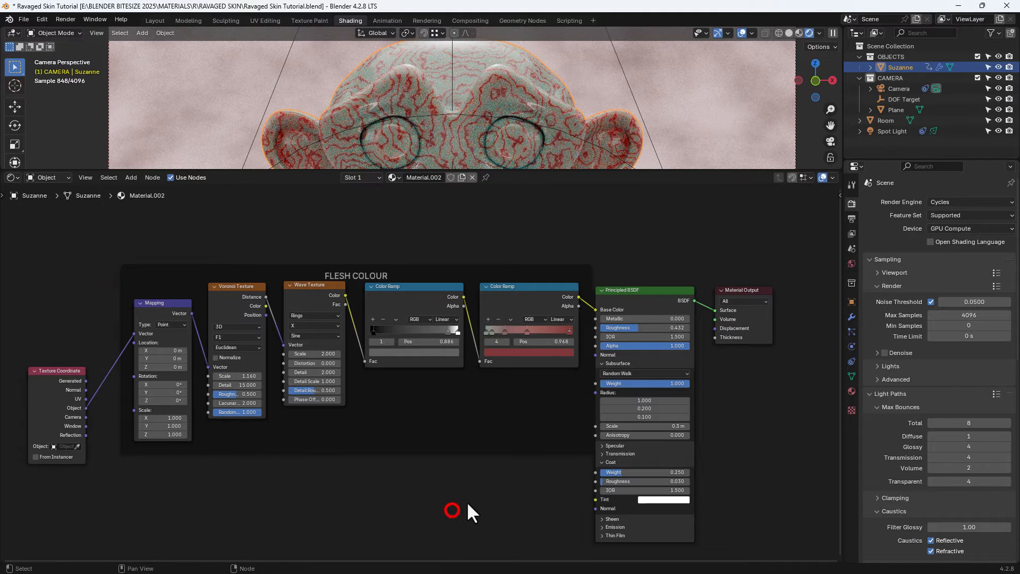
# Add a Bump node below the FLESH COLOUR frame, just before the Principled BSDF
pyautogui.hotkey('shift', 'a')
pyautogui.click(439, 439)
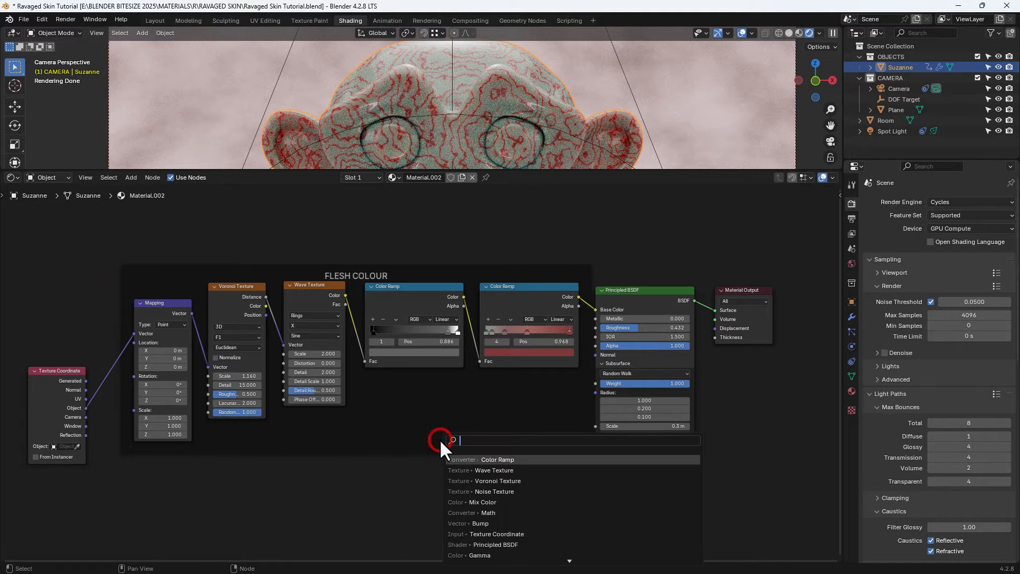
pyautogui.write('BUM')
pyautogui.click(458, 459)
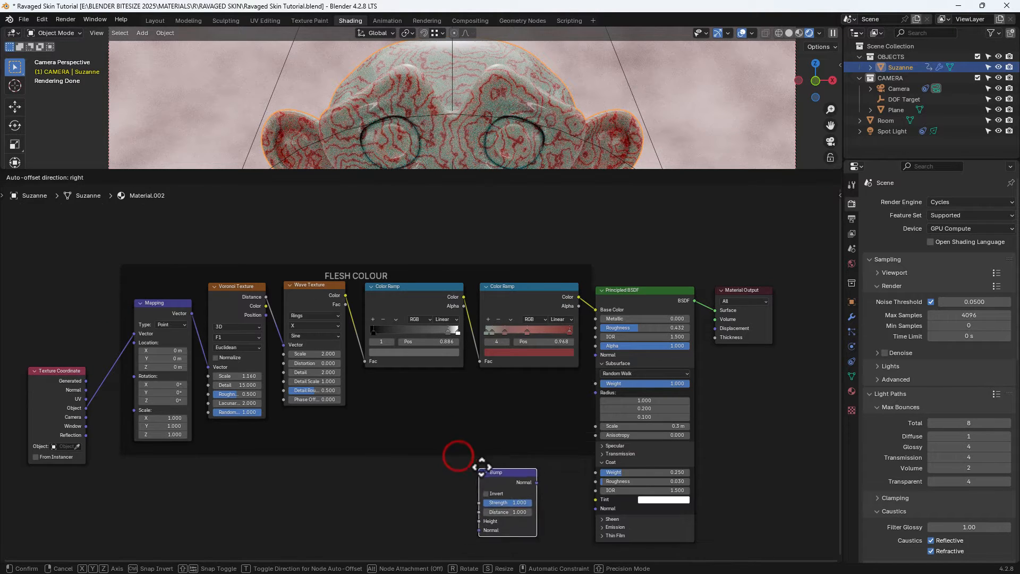
pyautogui.click(504, 464)
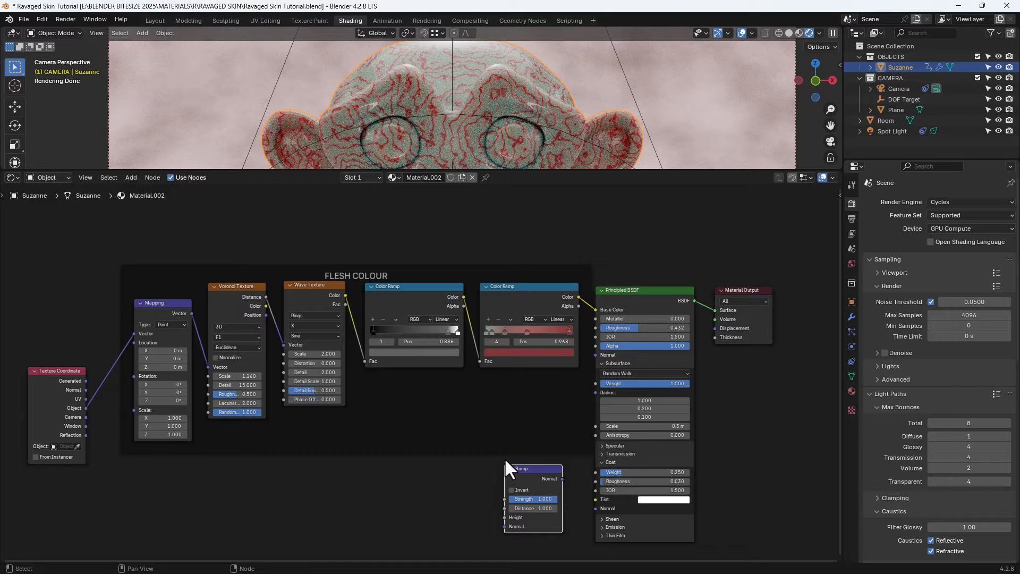
# Connect the first Color Ramp's Color to the Bump's Height, and the Bump's Normal to the Principled BSDF's main Normal
pyautogui.click(463, 297)
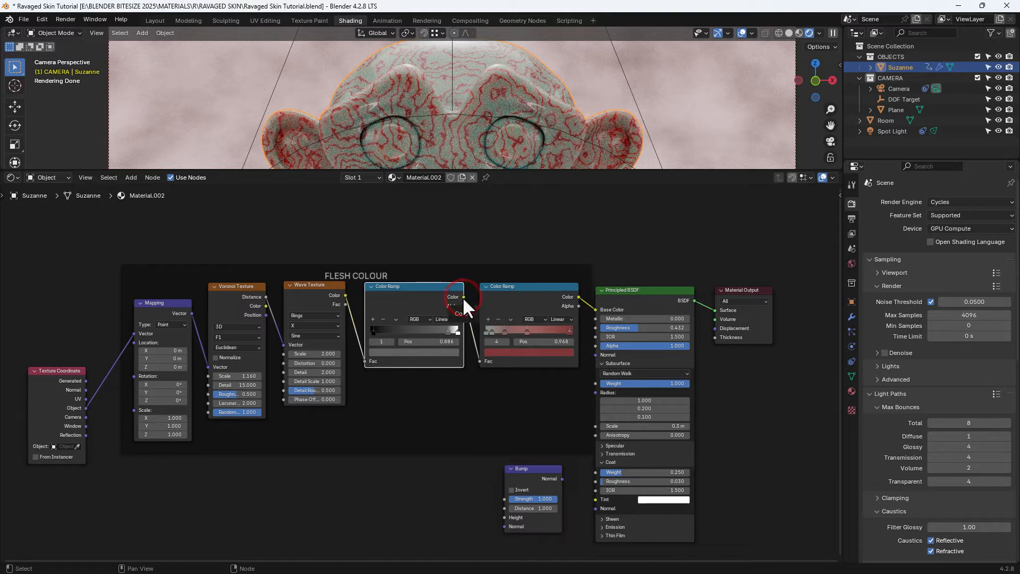
pyautogui.moveTo(462, 296); pyautogui.dragTo(496, 514)
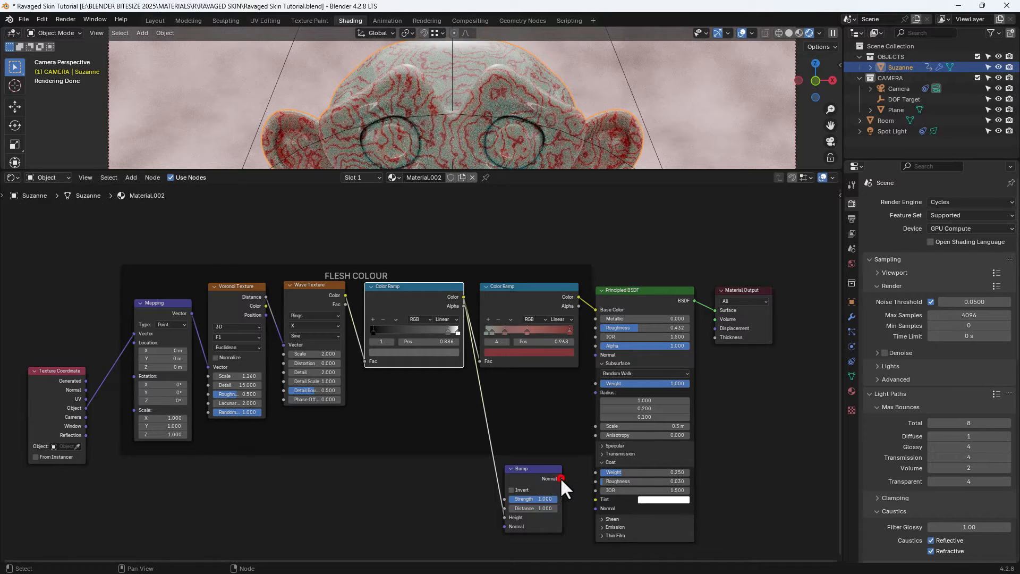
pyautogui.moveTo(561, 479); pyautogui.dragTo(589, 358)
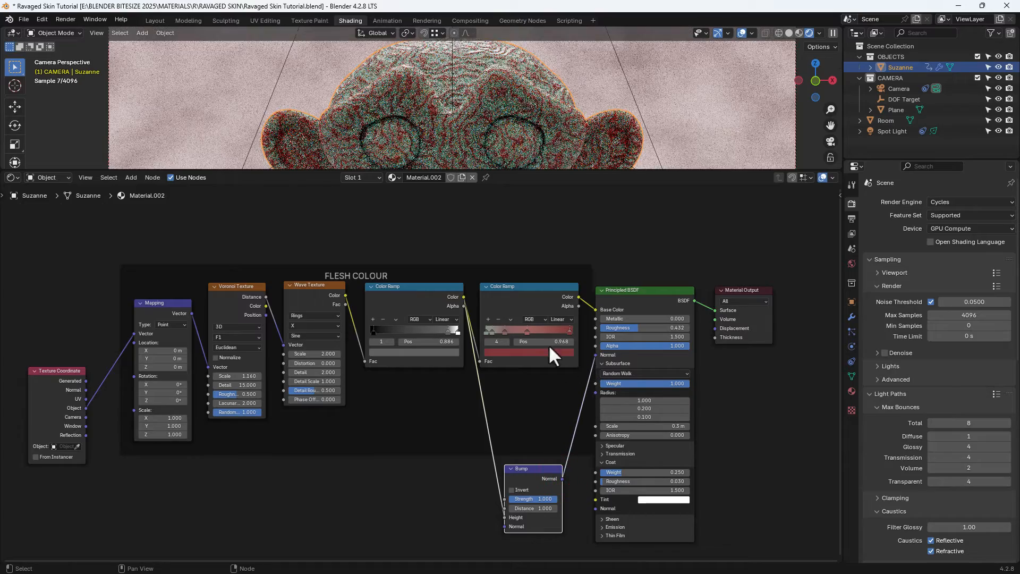
# Inspect the bump relief up close on Suzanne's head and also link the Bump's Normal to the Principled BSDF's Coat Normal
pyautogui.scroll(3, 415, 69)
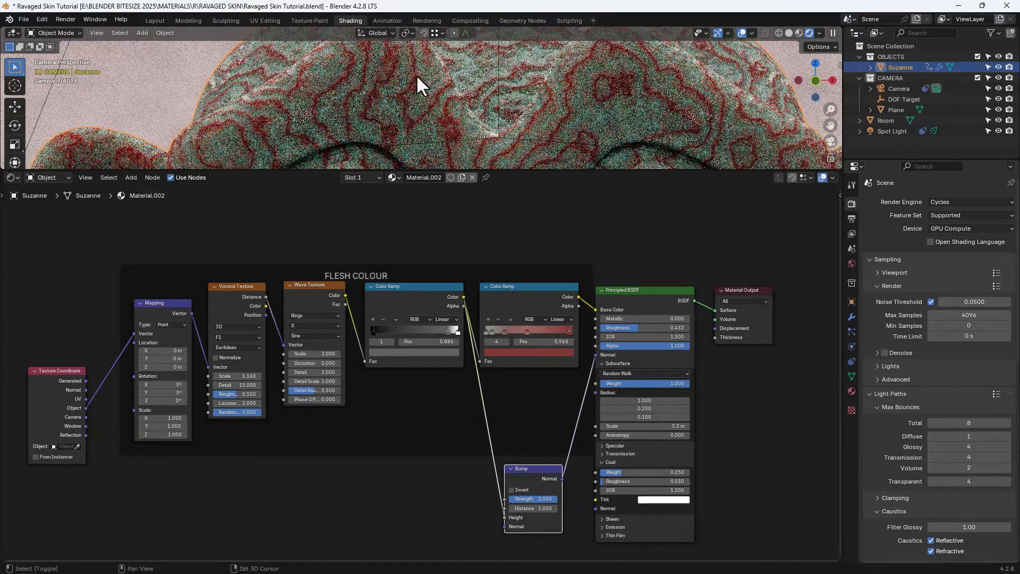
pyautogui.keyDown('shift'); pyautogui.moveTo(415, 74); pyautogui.dragTo(443, 155, button='middle'); pyautogui.keyUp('shift')
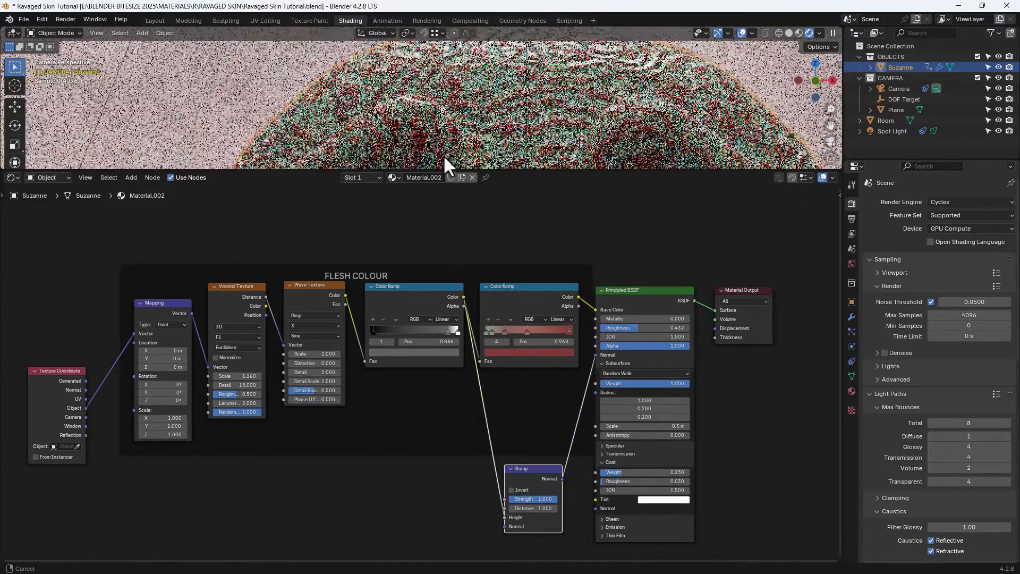
pyautogui.scroll(4, 451, 116)
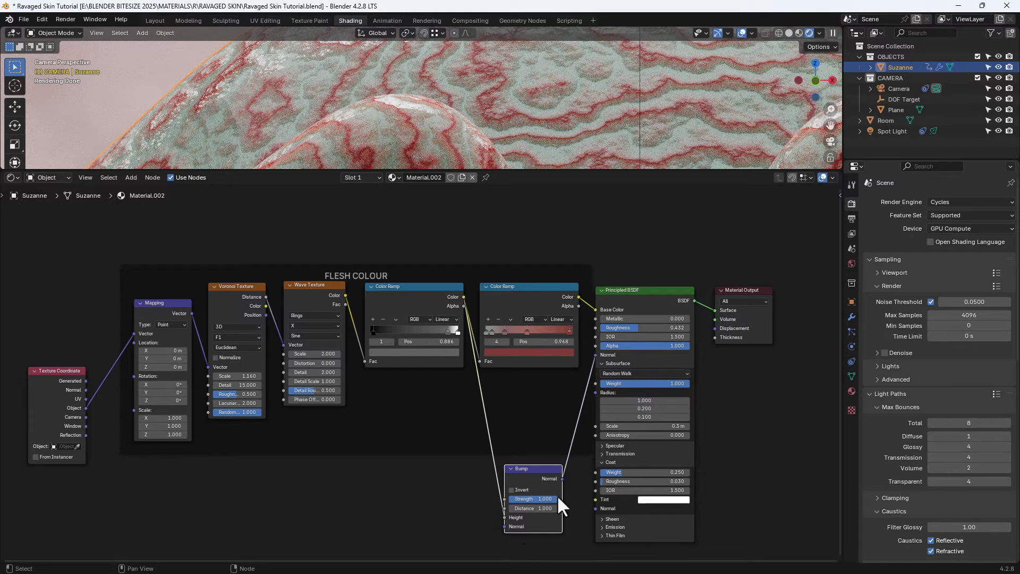
pyautogui.moveTo(561, 478); pyautogui.dragTo(589, 507)
# Examine the complete node layout and the bump effect on Suzanne's head and face in the rendered preview
pyautogui.scroll(-2, 588, 507)
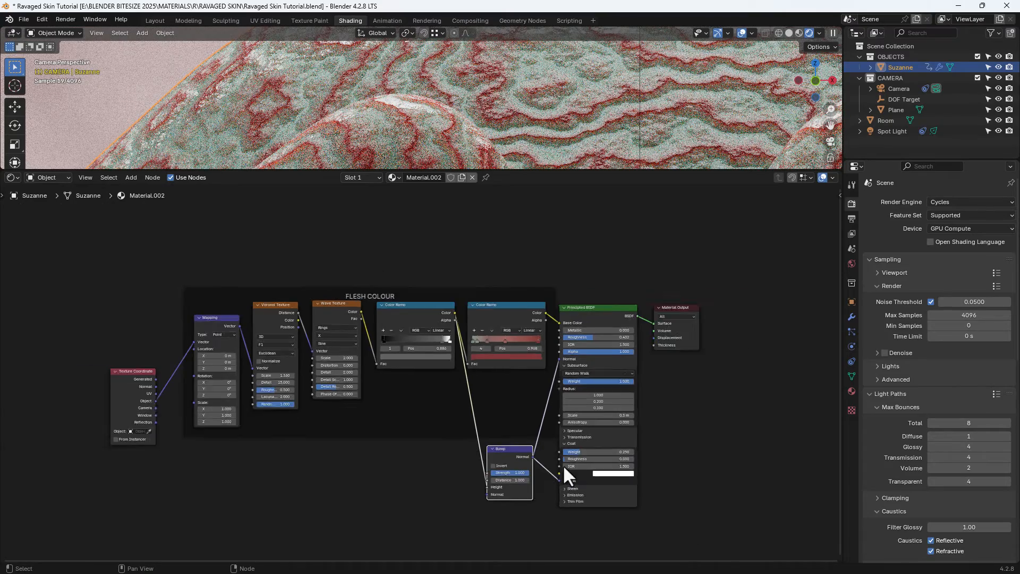
pyautogui.moveTo(546, 472); pyautogui.dragTo(565, 417, button='middle')
pyautogui.moveTo(481, 414); pyautogui.dragTo(500, 411, button='middle')
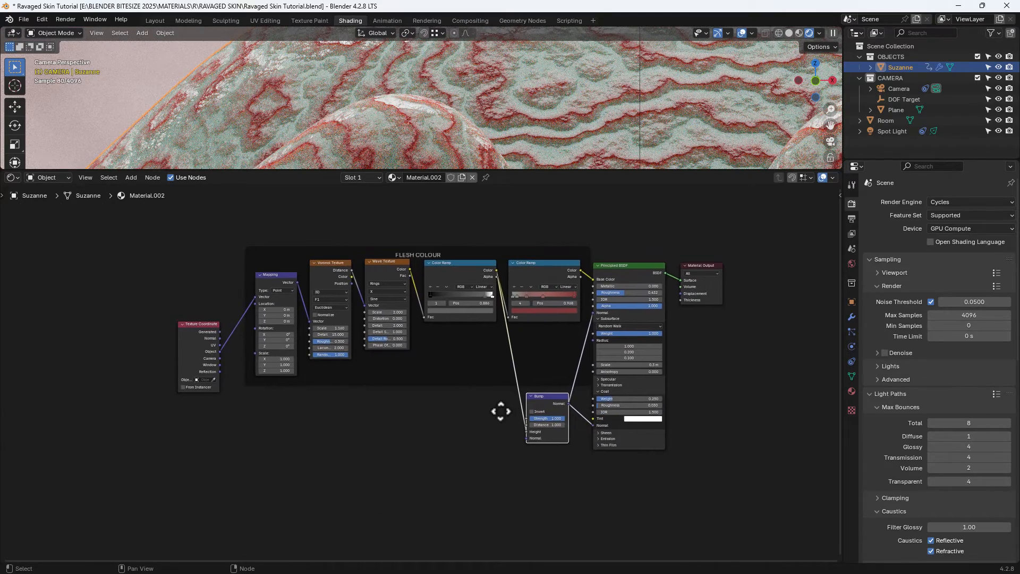
pyautogui.scroll(-1, 500, 411)
pyautogui.scroll(-1, 500, 411)
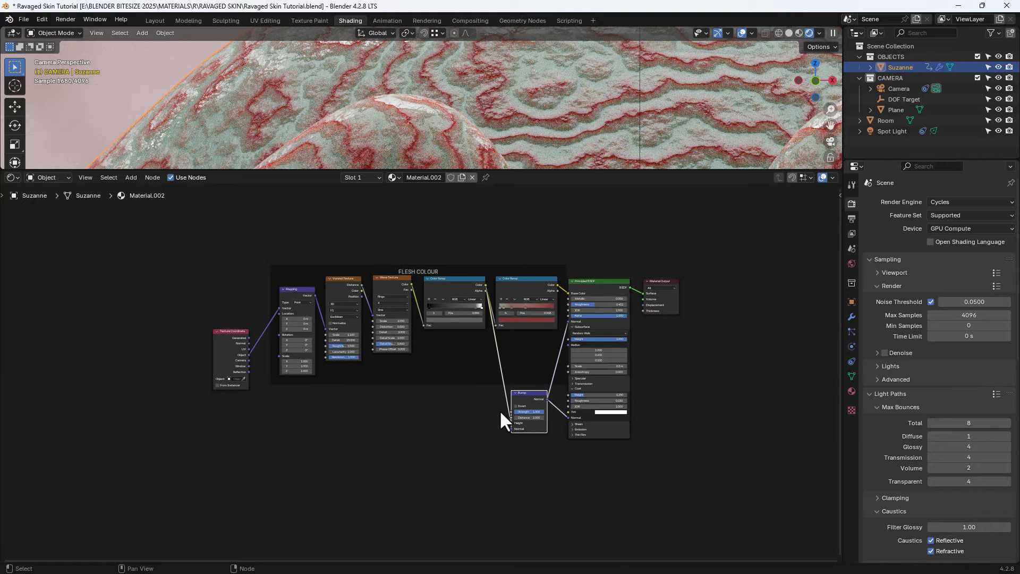
pyautogui.moveTo(488, 417); pyautogui.dragTo(514, 413, button='middle')
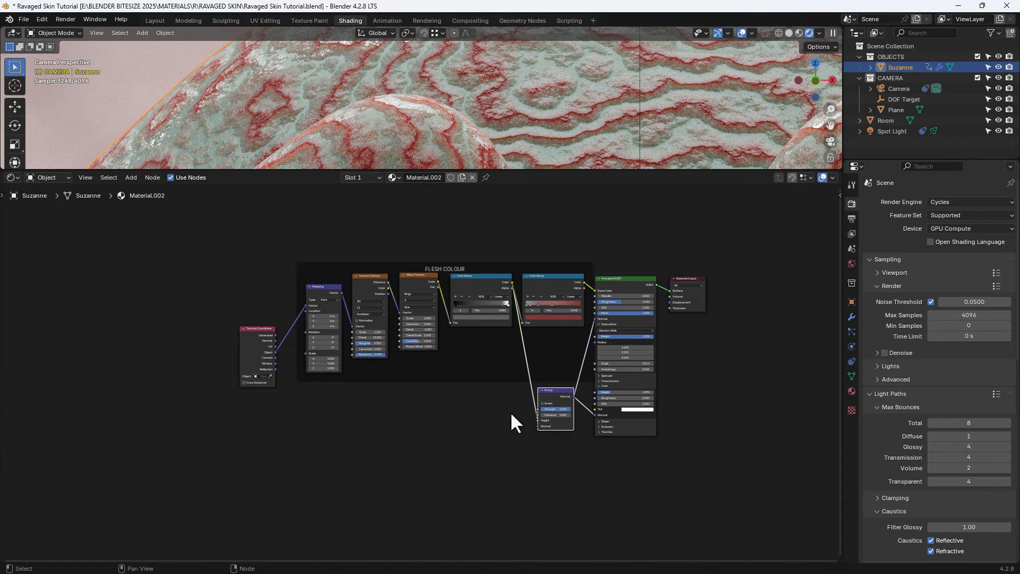
pyautogui.click(488, 413)
pyautogui.scroll(3, 488, 412)
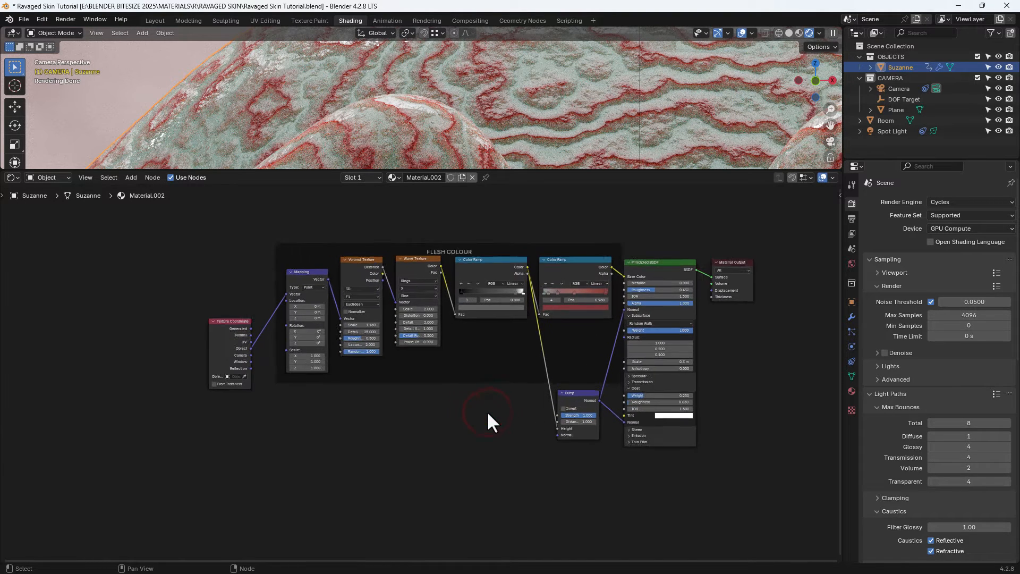
pyautogui.moveTo(486, 413); pyautogui.dragTo(474, 416, button='middle')
pyautogui.scroll(-4, 492, 109)
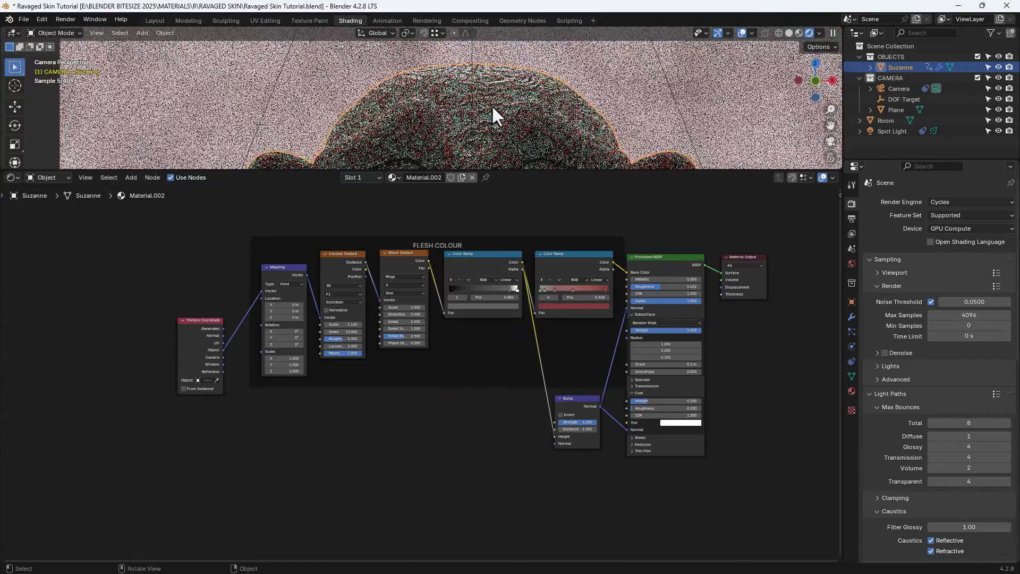
pyautogui.scroll(4, 492, 107)
pyautogui.scroll(-6, 491, 107)
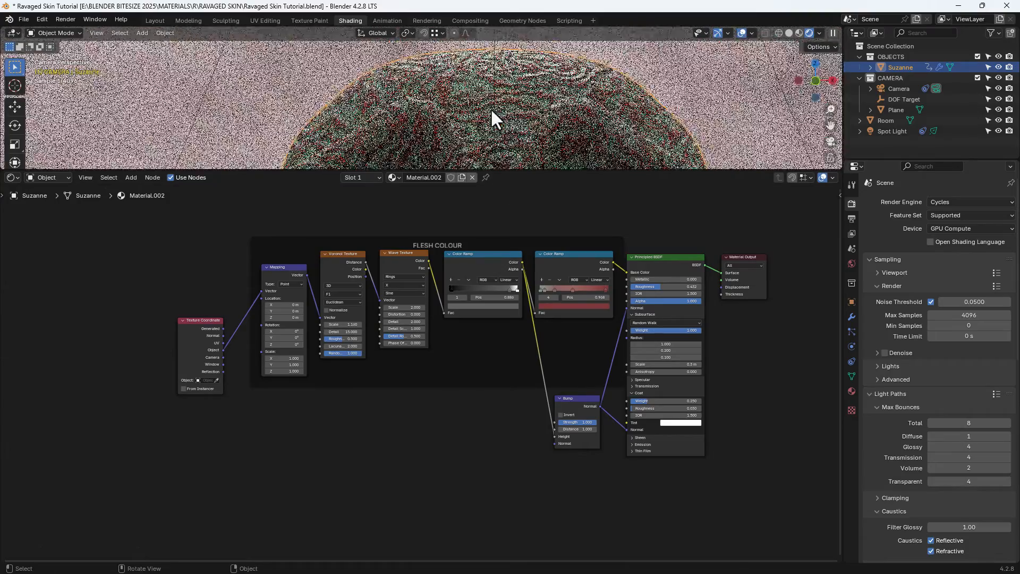
pyautogui.moveTo(493, 132); pyautogui.dragTo(494, 102, button='middle')
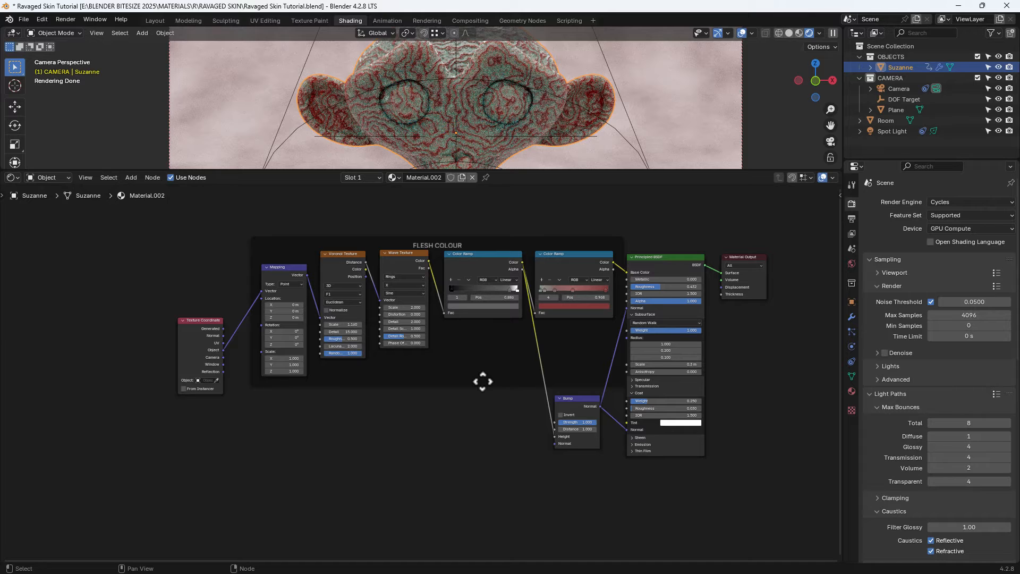
pyautogui.moveTo(471, 415); pyautogui.dragTo(491, 414, button='middle')
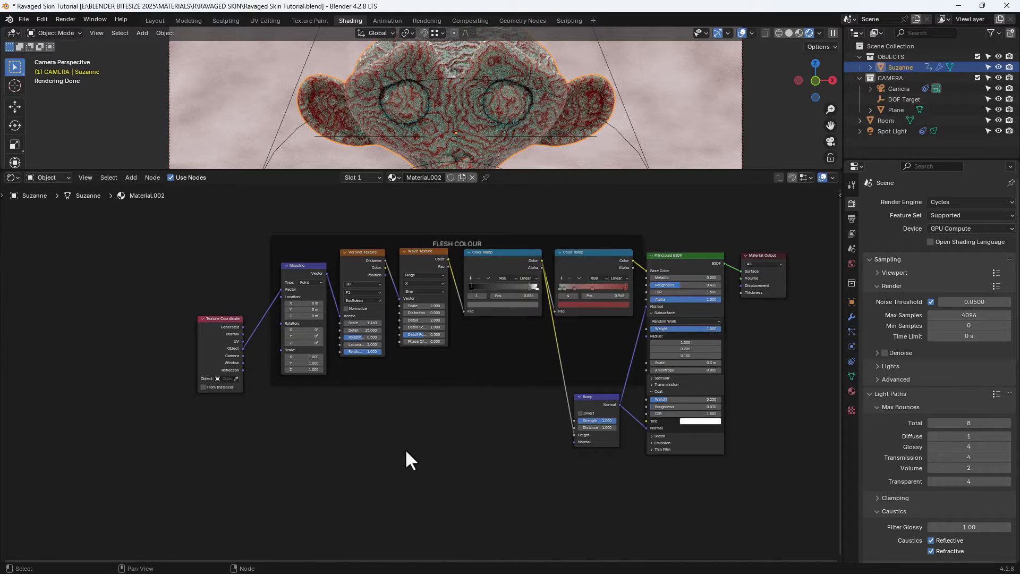
# Add a second Mapping node below the FLESH COLOUR frame, fed by the Texture Coordinate's Object output
pyautogui.click(404, 449)
pyautogui.hotkey('shift', 'a')
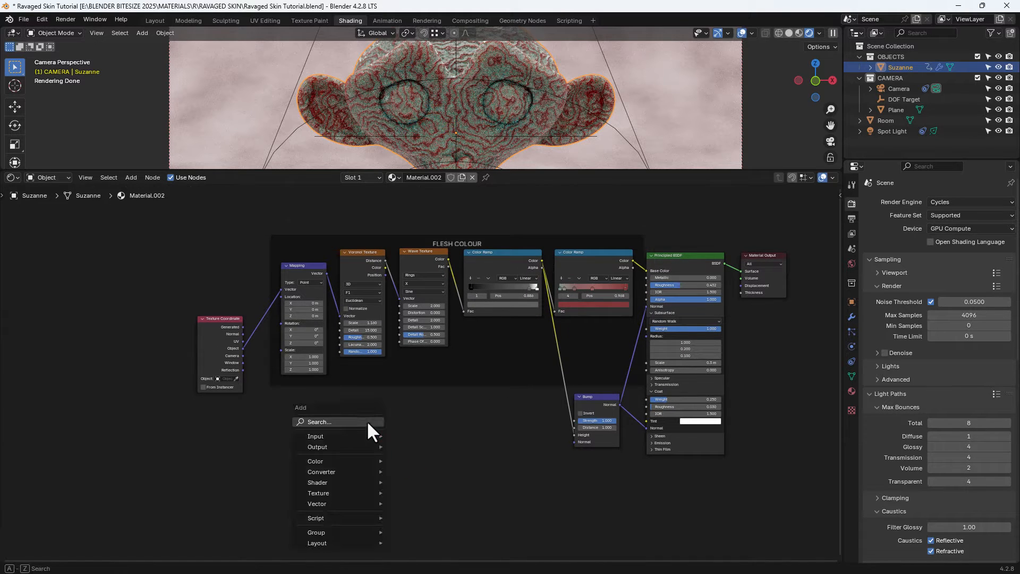
pyautogui.moveTo(242, 347); pyautogui.dragTo(296, 411)
pyautogui.write('MAP')
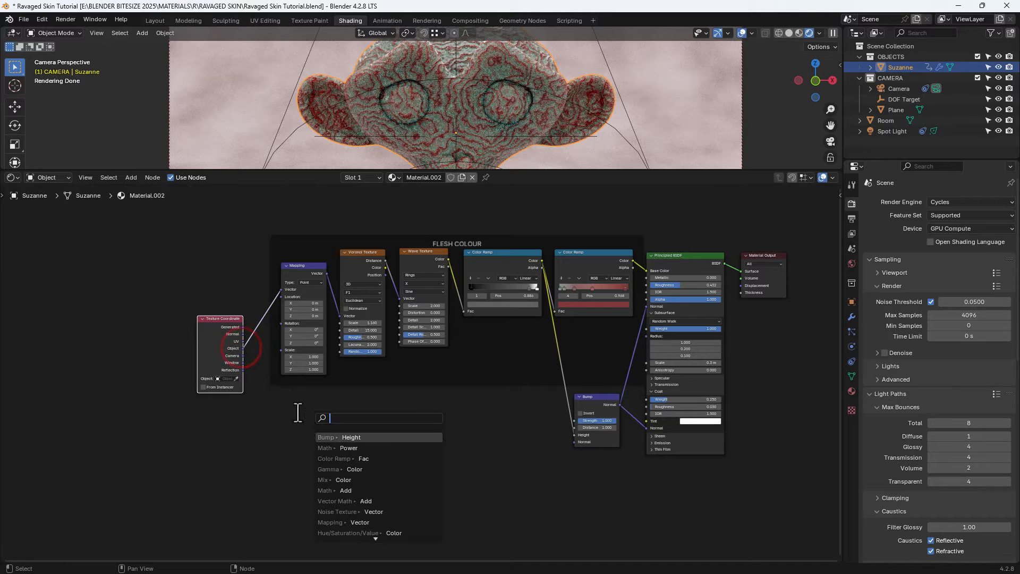
pyautogui.write('P')
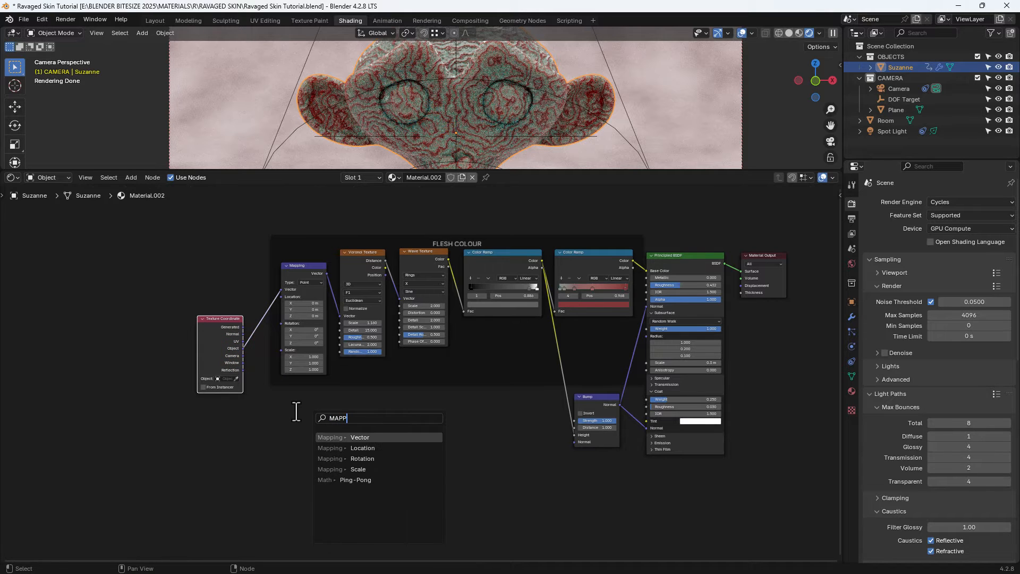
pyautogui.press('Return')
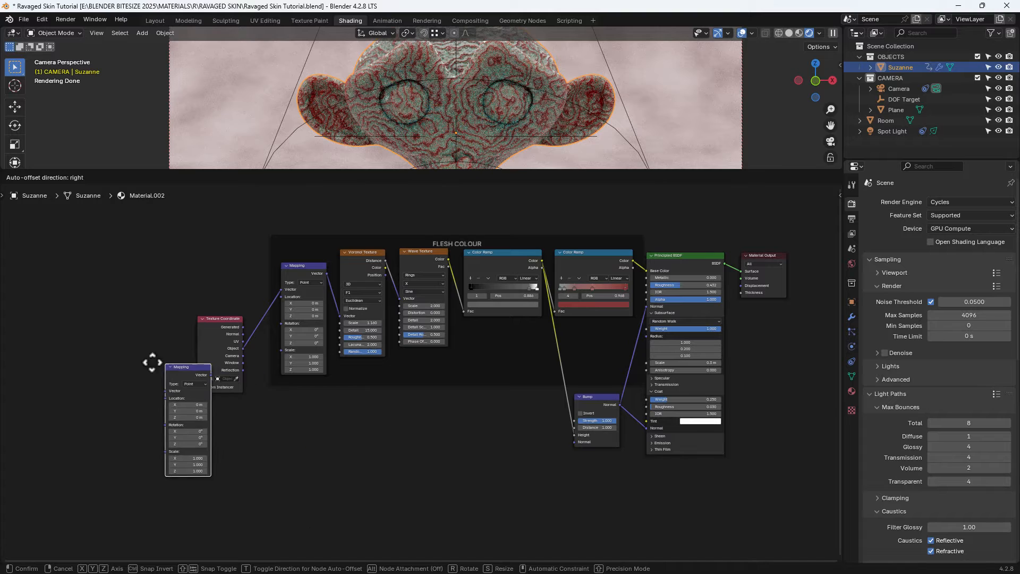
pyautogui.click(262, 391)
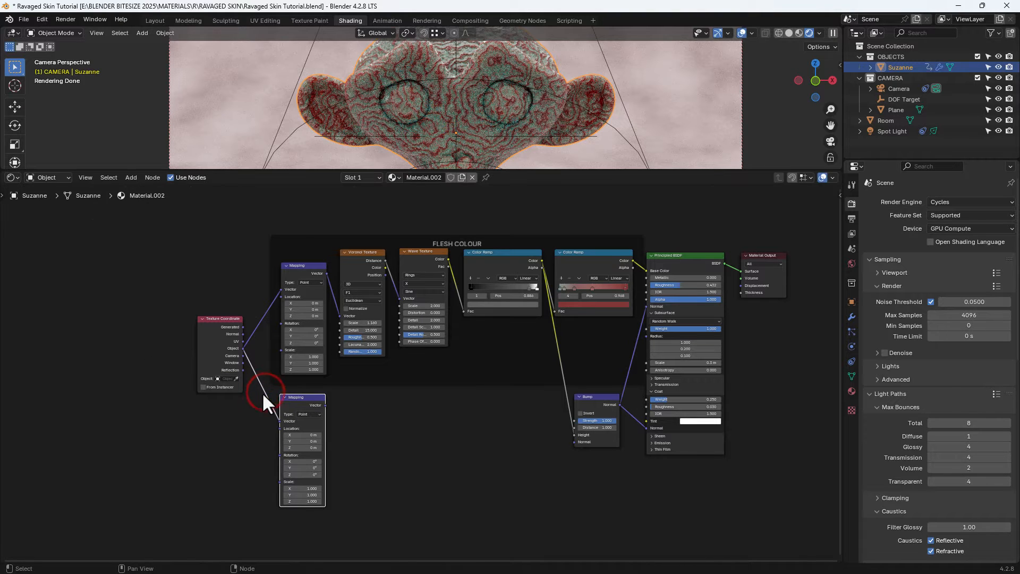
# Add a Voronoi Texture after the lower Mapping node, with the Mapping's Vector output feeding its Vector input
pyautogui.moveTo(324, 405); pyautogui.dragTo(355, 424)
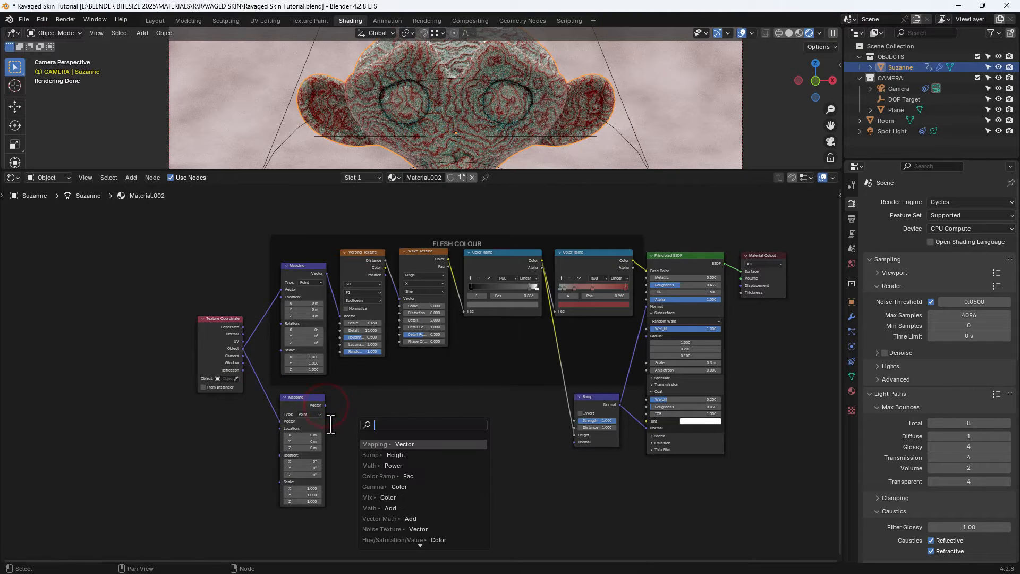
pyautogui.write('VORO')
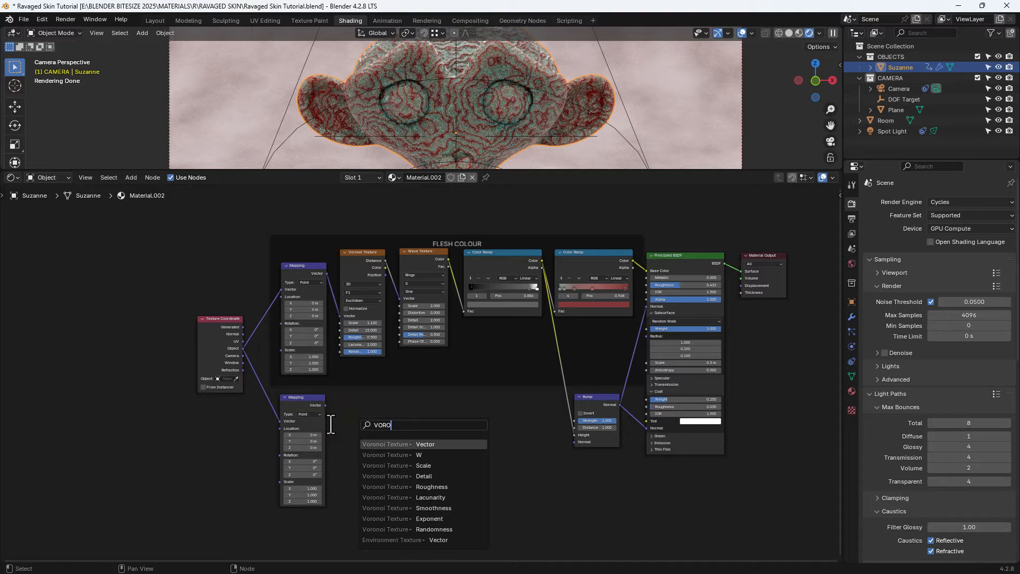
pyautogui.press('Return')
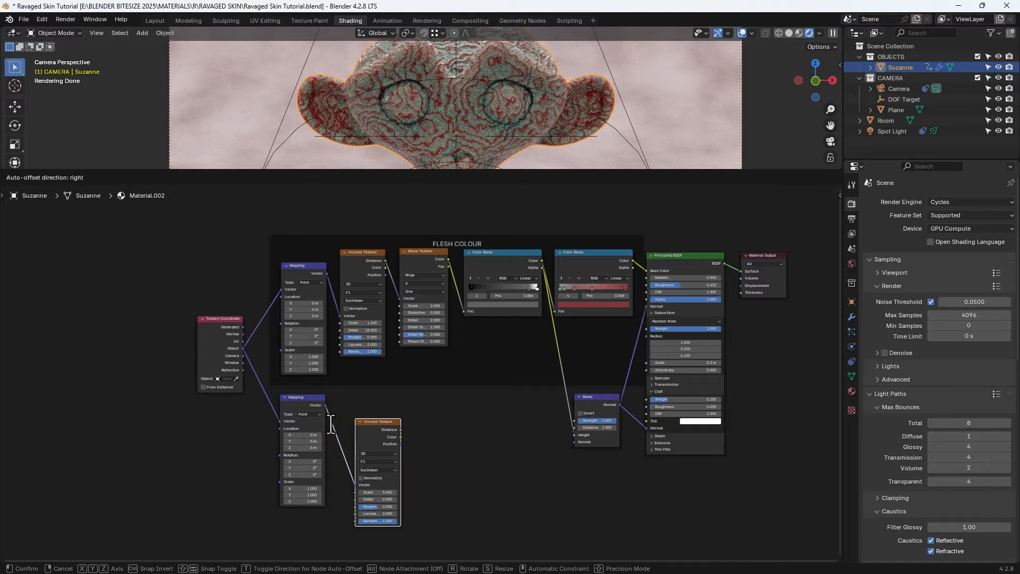
pyautogui.click(321, 404)
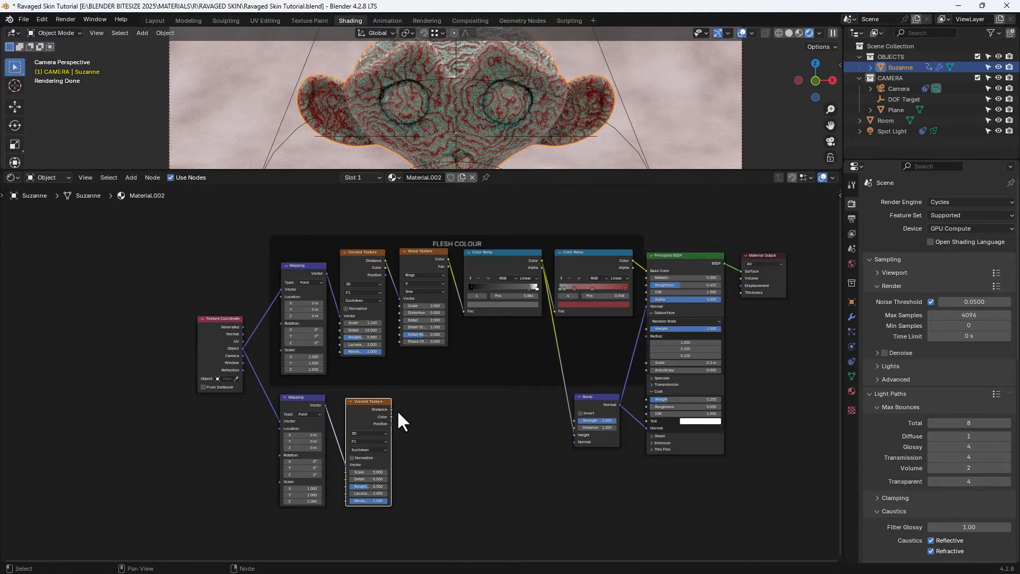
# Add a Color Ramp after the lower Voronoi Texture, with the Voronoi's Distance output feeding its Fac
pyautogui.moveTo(392, 409); pyautogui.dragTo(432, 435)
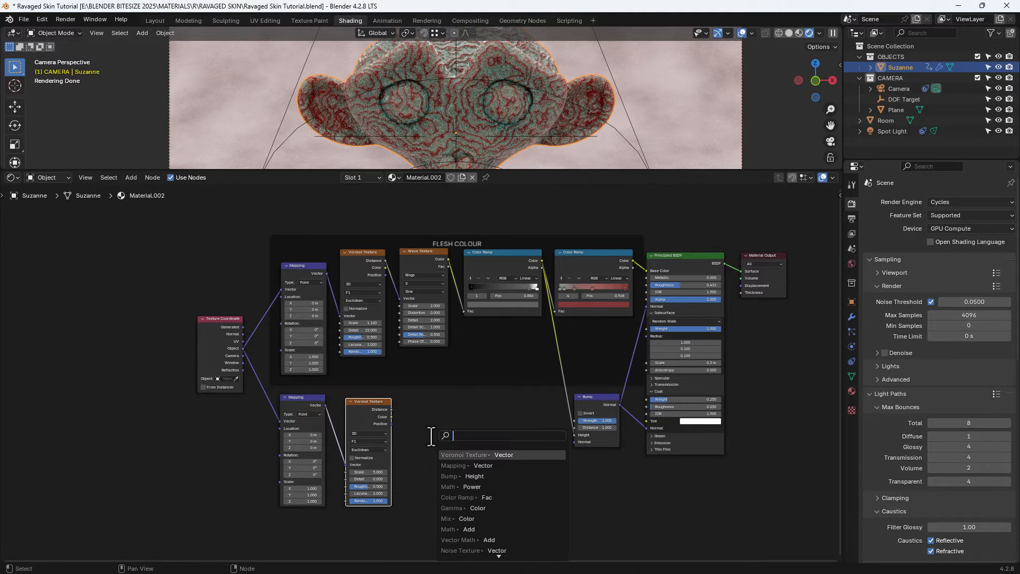
pyautogui.write('col')
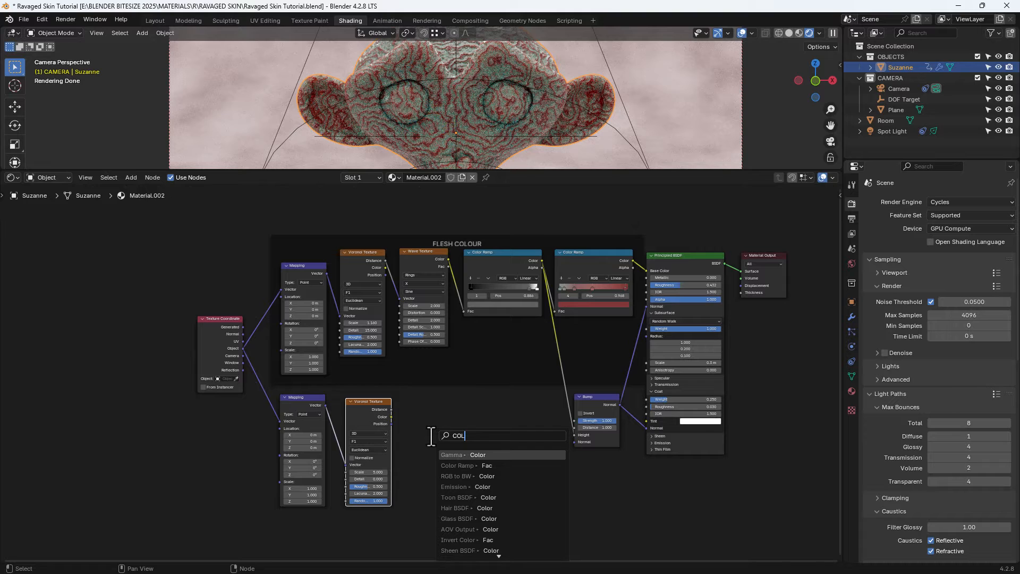
pyautogui.write('or ram')
pyautogui.press('Return')
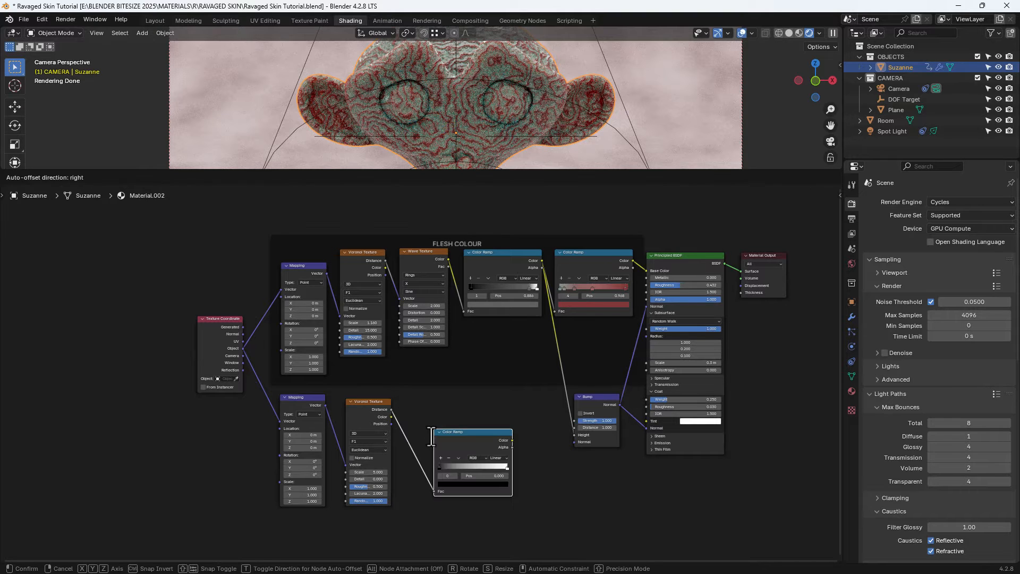
pyautogui.click(412, 405)
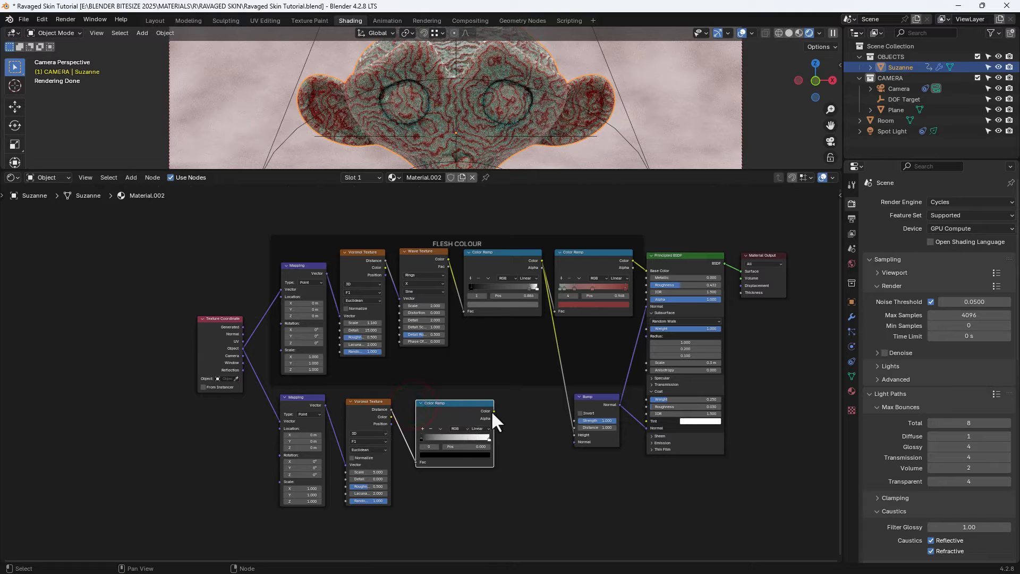
# Add a second Bump fed through Height by the lower Color Ramp's Color, and link its Normal output to the first Bump's Normal input
pyautogui.moveTo(494, 411); pyautogui.dragTo(502, 418)
pyautogui.write('BUMP')
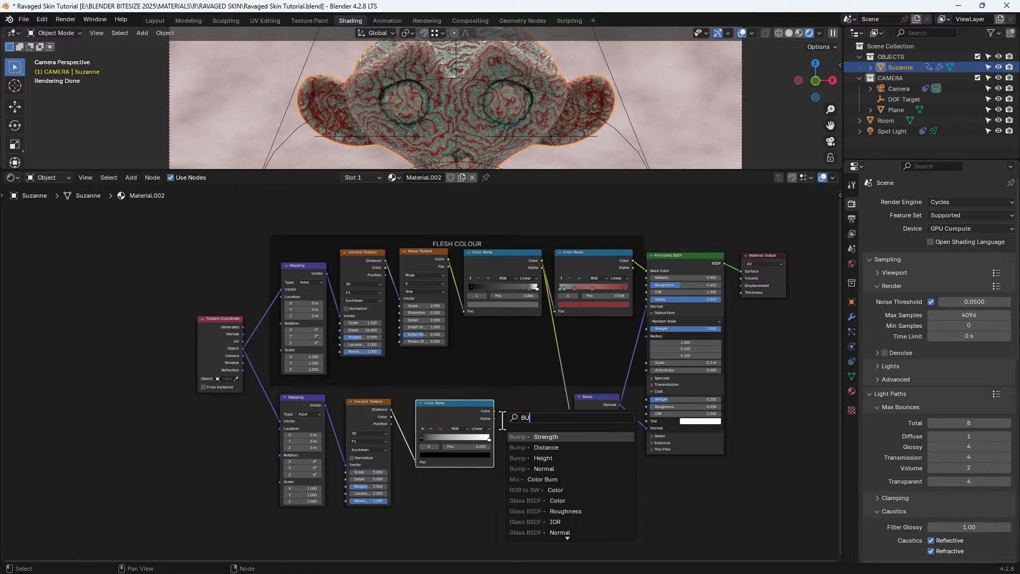
pyautogui.press('Down')
pyautogui.press('Down')
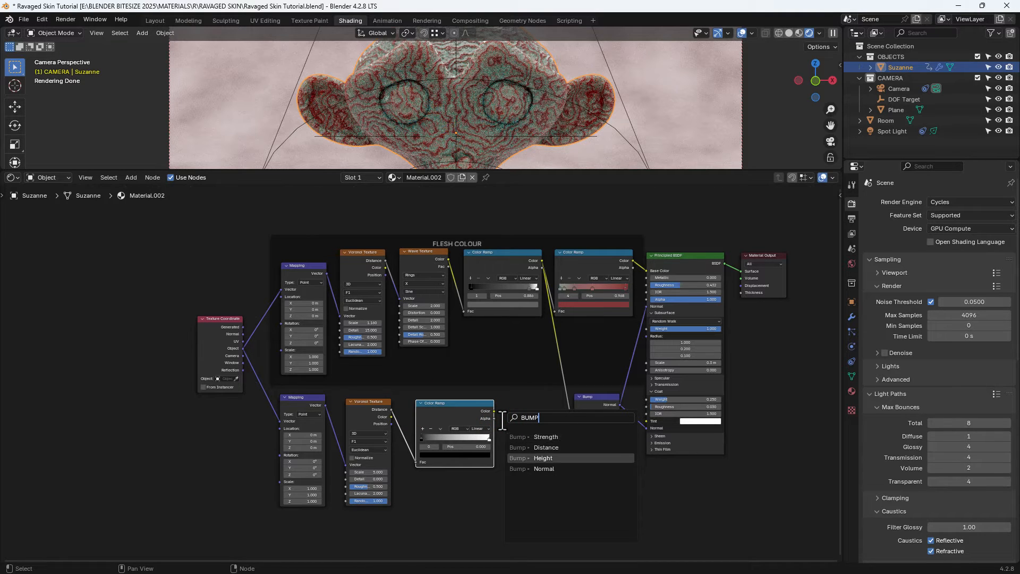
pyautogui.press('Return')
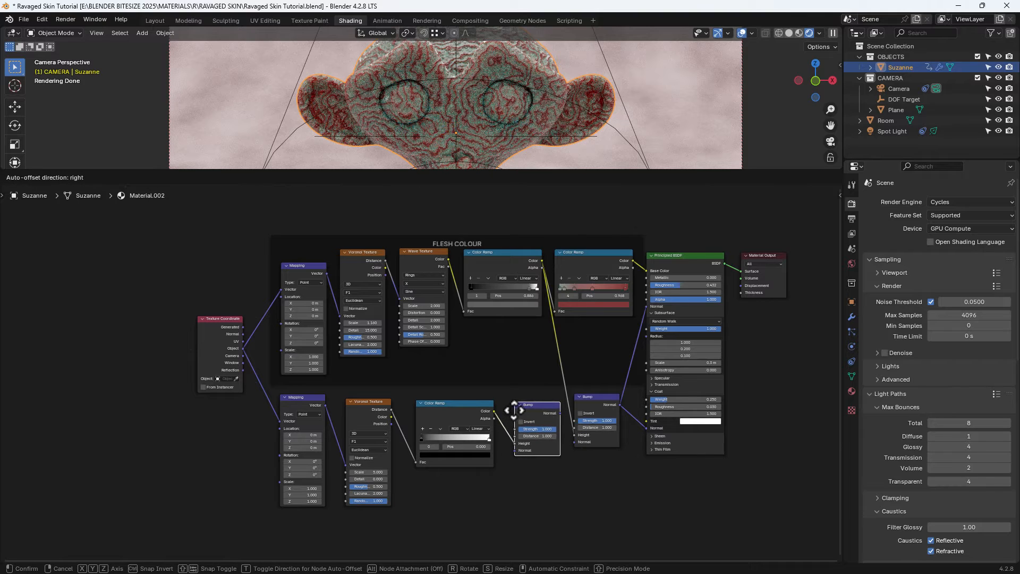
pyautogui.click(514, 408)
pyautogui.moveTo(558, 411); pyautogui.dragTo(565, 429)
pyautogui.moveTo(572, 442); pyautogui.dragTo(572, 442)
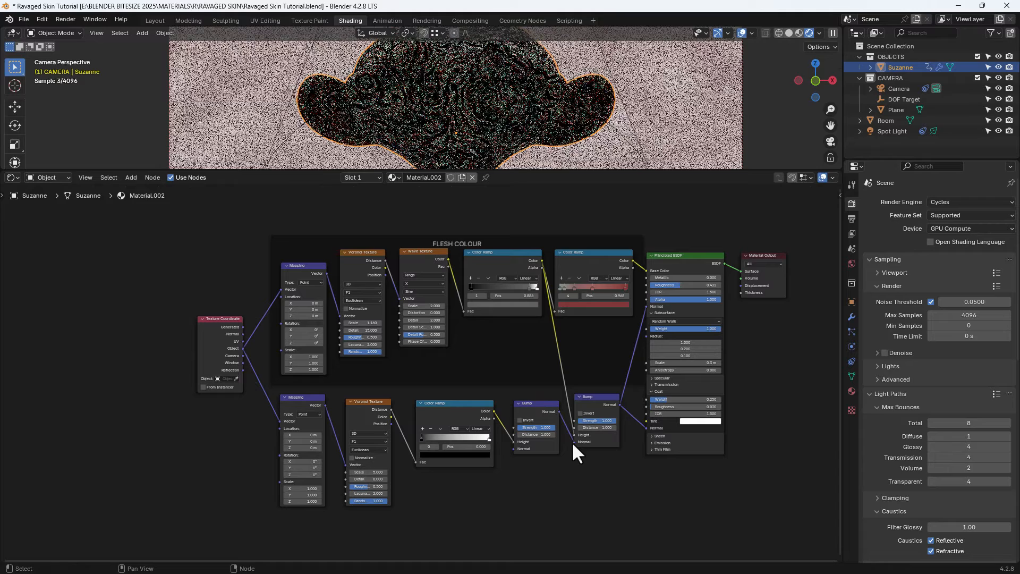
# Switch the lower Voronoi Texture's feature output to Smooth F1
pyautogui.scroll(1, 317, 418)
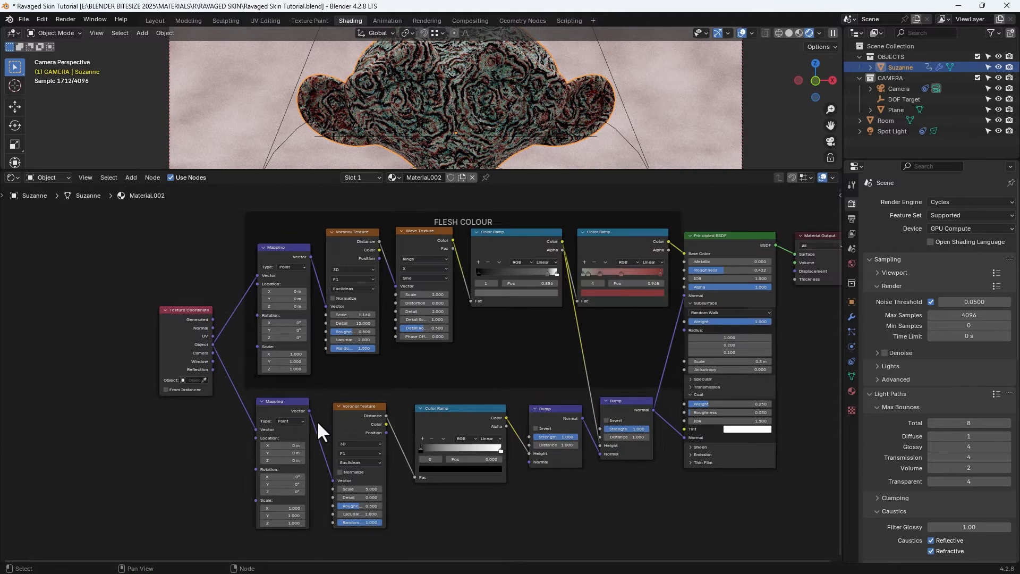
pyautogui.moveTo(317, 420); pyautogui.dragTo(343, 416, button='middle')
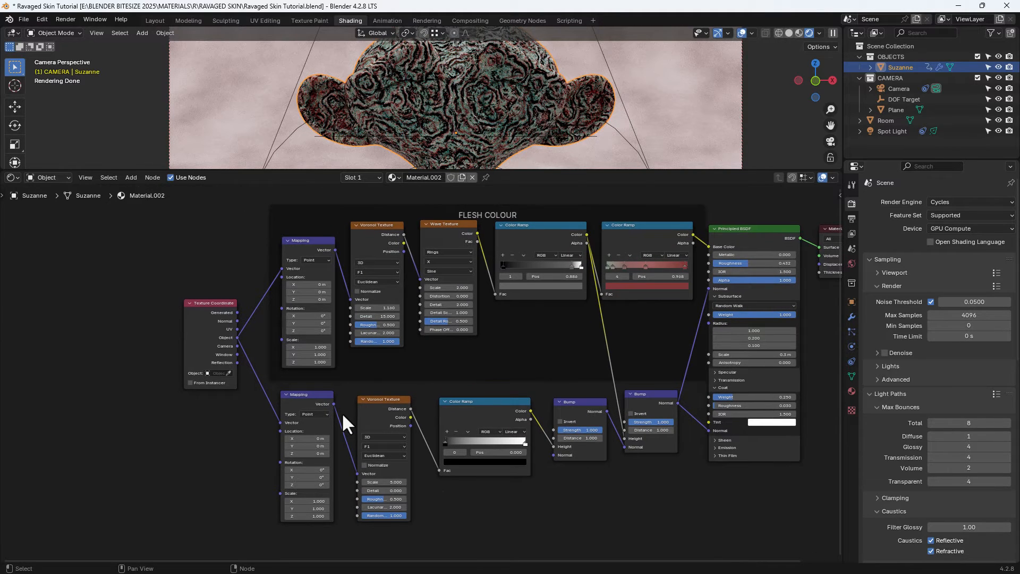
pyautogui.scroll(2, 342, 412)
pyautogui.moveTo(348, 420); pyautogui.dragTo(353, 378, button='middle')
pyautogui.click(355, 402)
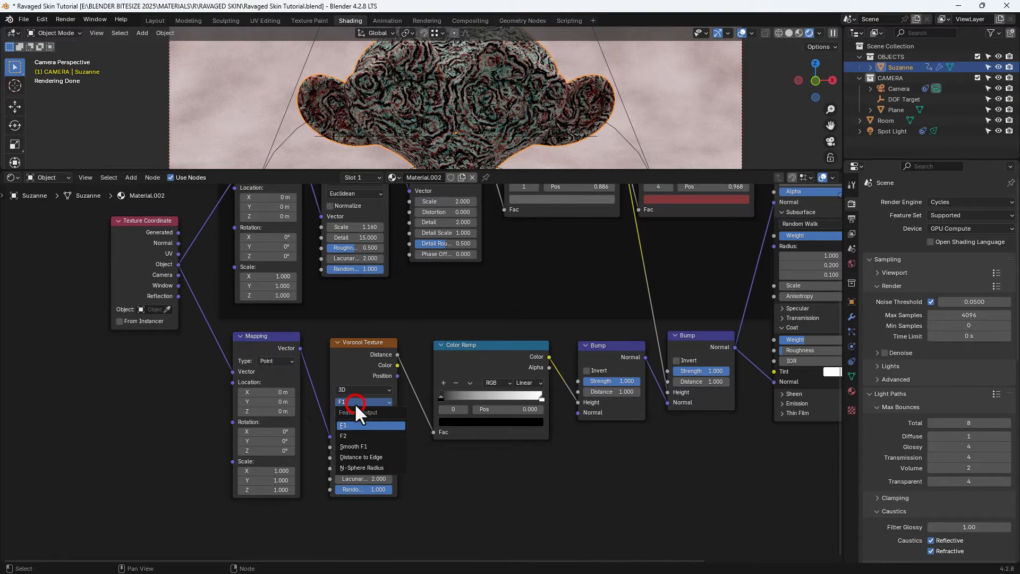
pyautogui.click(355, 447)
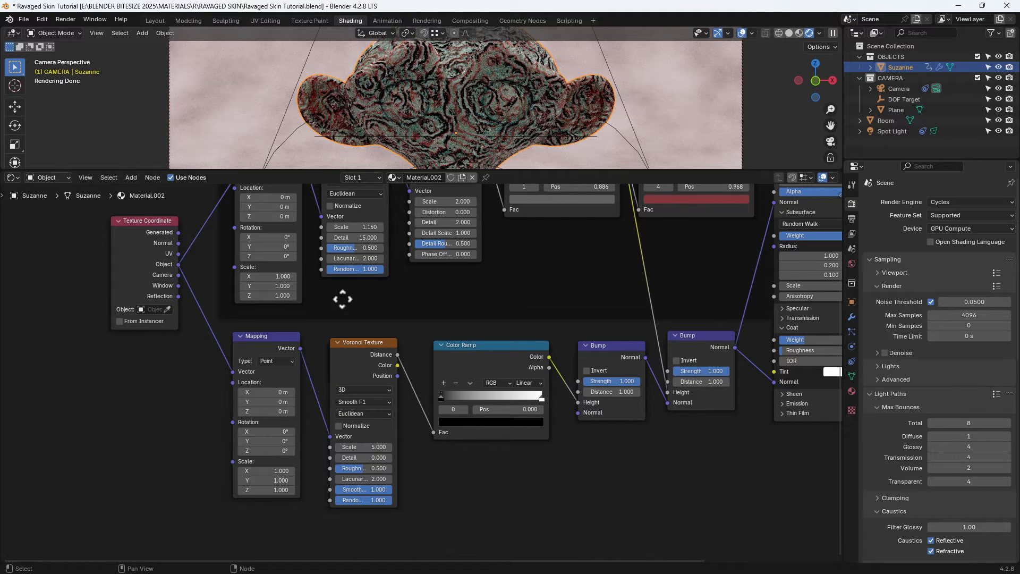
# Enable Normalize on the Voronoi Texture inside the FLESH COLOUR frame
pyautogui.moveTo(342, 296); pyautogui.dragTo(340, 354, button='middle')
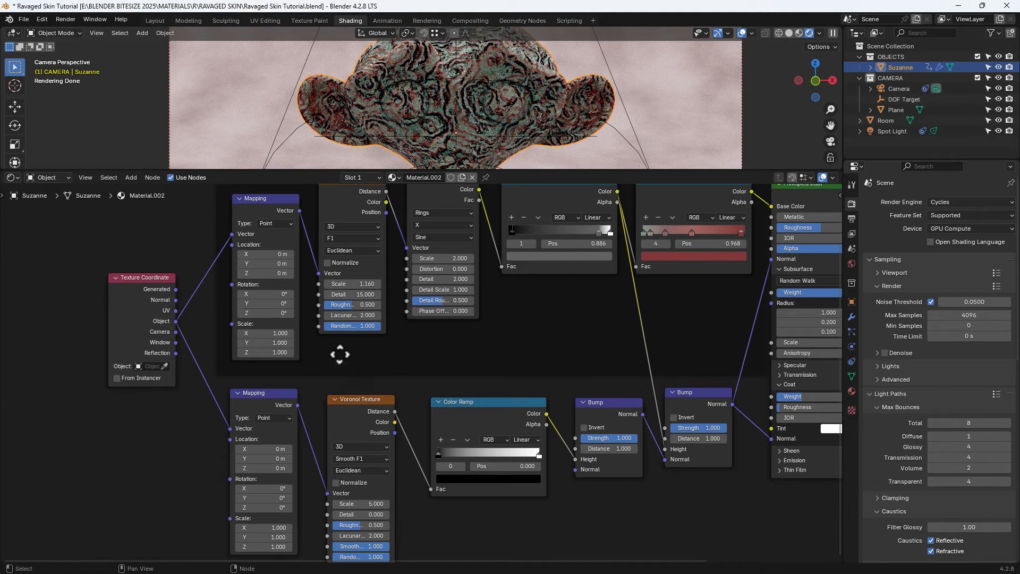
pyautogui.click(327, 263)
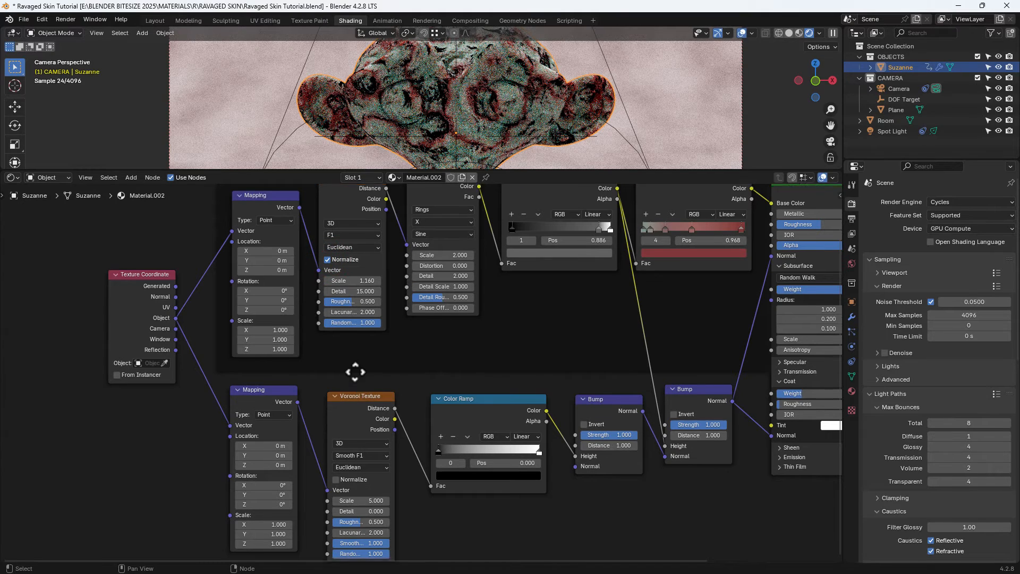
# Set the lower Voronoi Texture's Scale to 300, Detail to 1.5, Roughness to 0.15 and Smoothness to 0.5
pyautogui.moveTo(352, 368); pyautogui.dragTo(352, 323, button='middle')
pyautogui.moveTo(362, 418); pyautogui.dragTo(360, 367, button='middle')
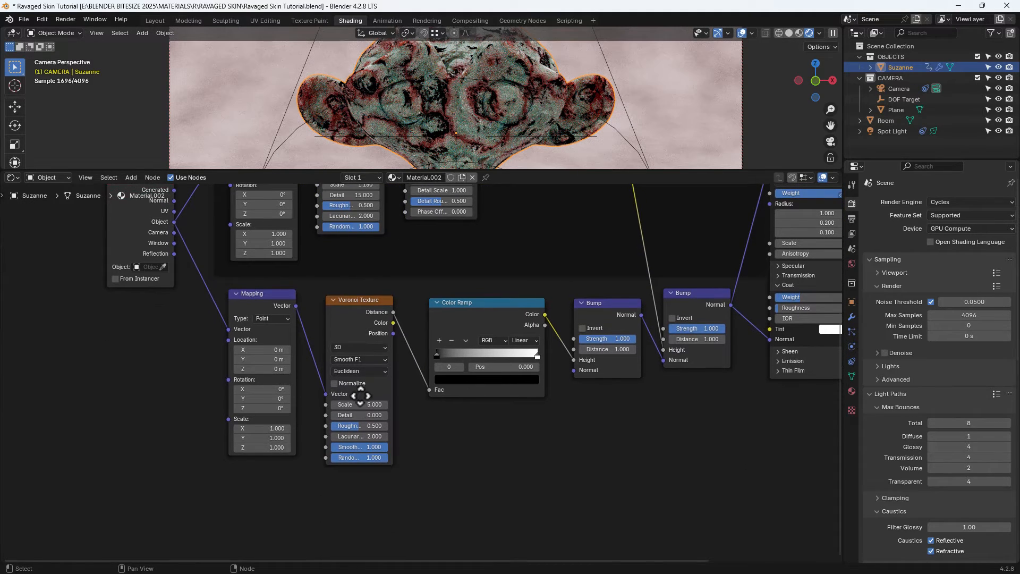
pyautogui.click(358, 404)
pyautogui.write('300')
pyautogui.press('Tab')
pyautogui.write('1.5')
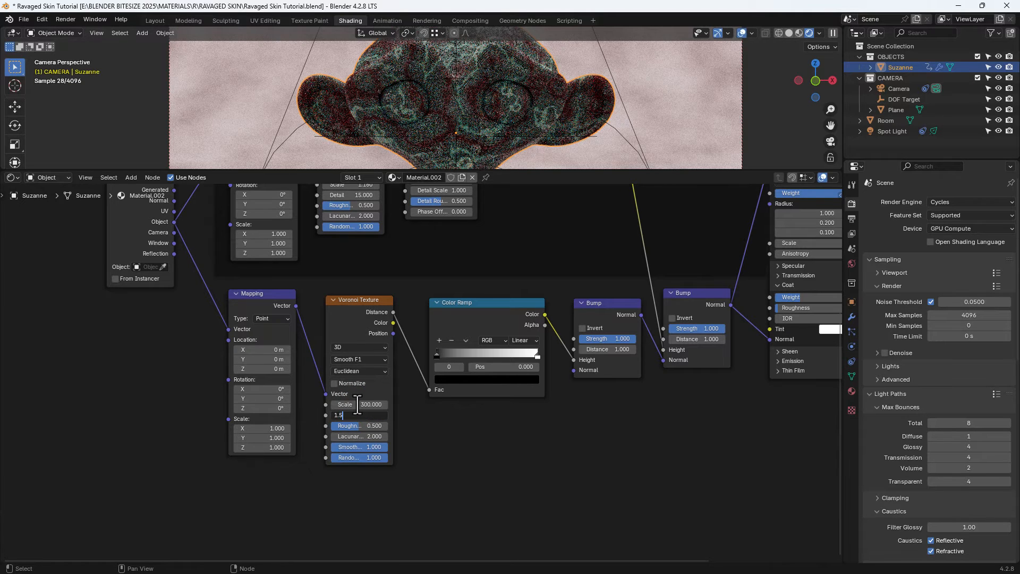
pyautogui.press('Tab')
pyautogui.write('0.15')
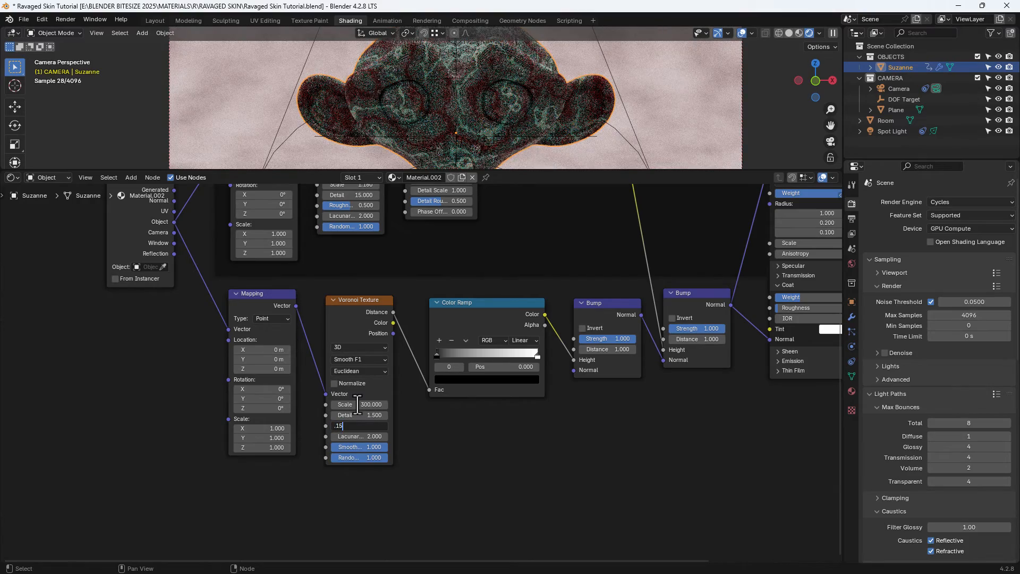
pyautogui.press('Tab')
pyautogui.press('Tab')
pyautogui.write('0.5')
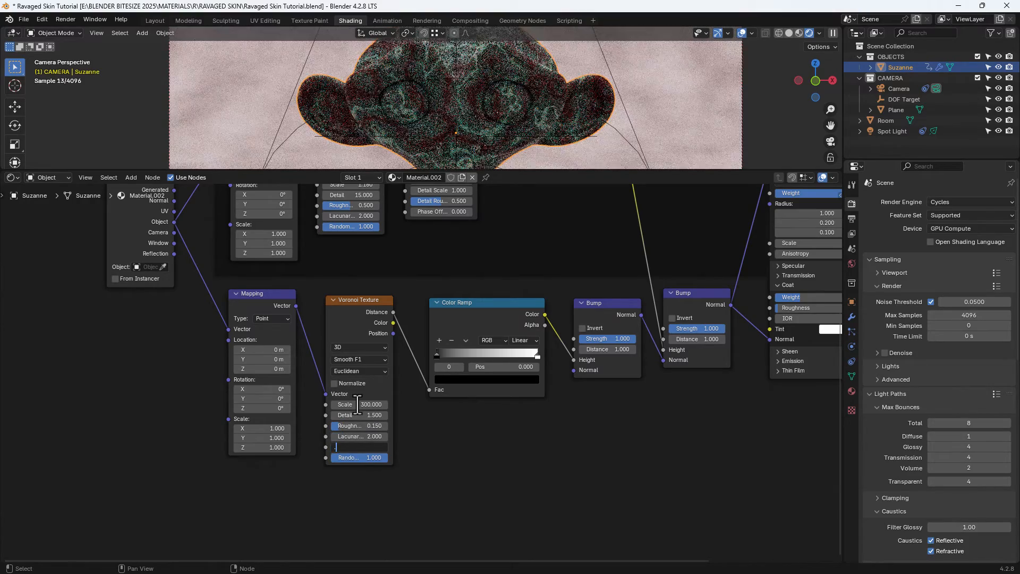
pyautogui.press('Return')
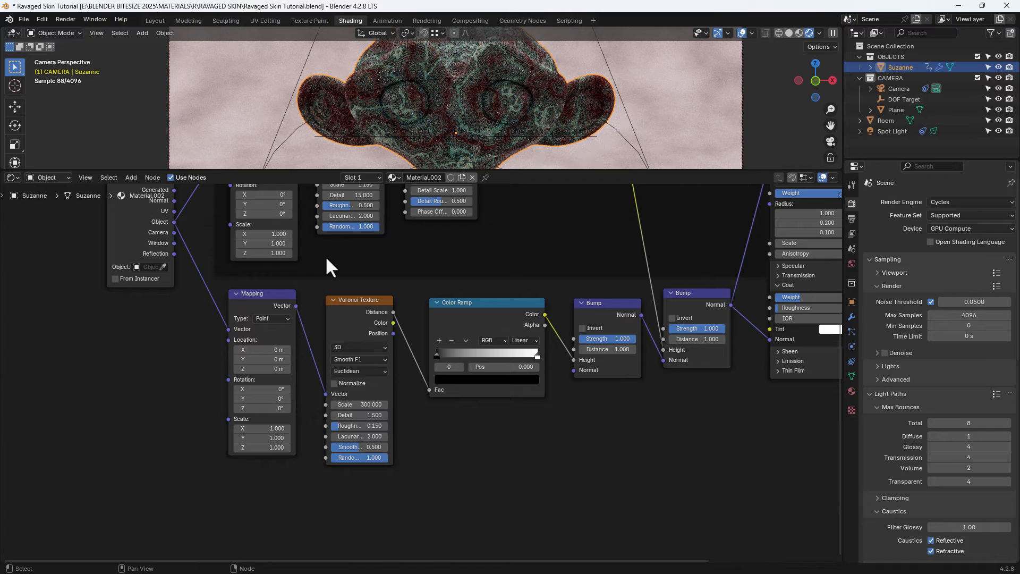
# Set the position of the lower Color Ramp's white stop to 0.4
pyautogui.click(538, 355)
pyautogui.click(524, 367)
pyautogui.write('0.4')
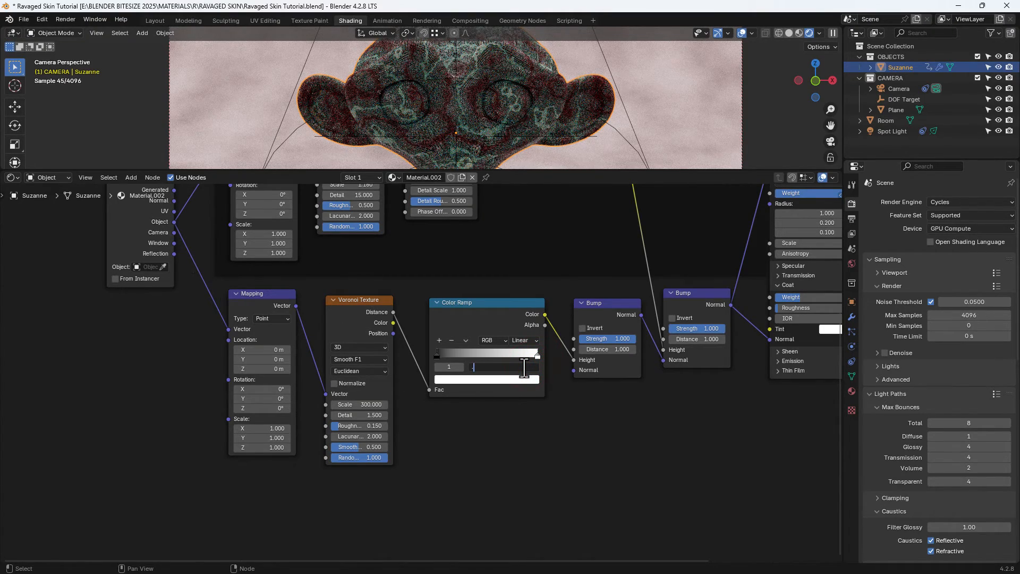
pyautogui.press('Return')
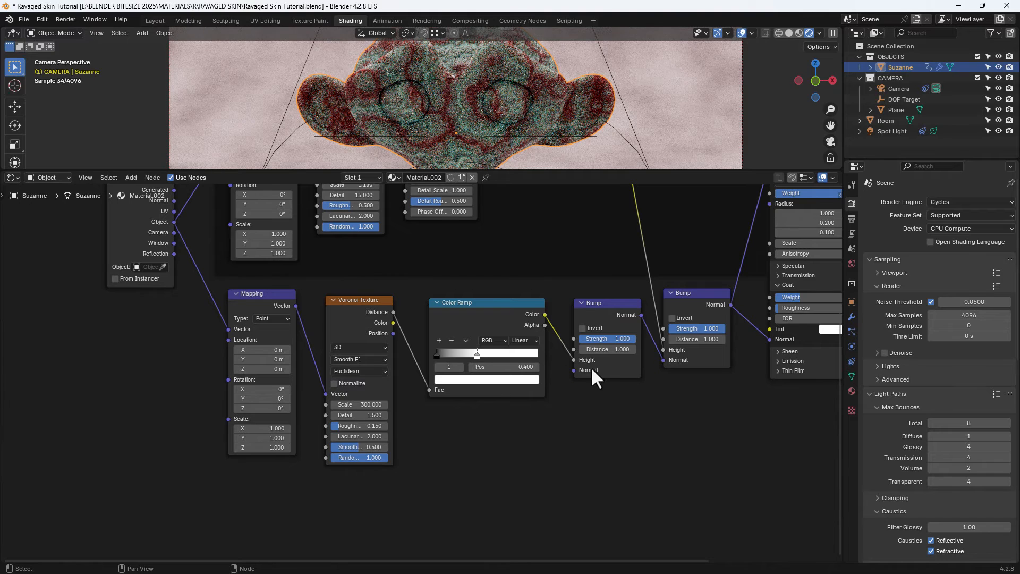
# Set the Bump fed by the lower Color Ramp to Strength 0.3 and Distance 0.5
pyautogui.moveTo(595, 376); pyautogui.dragTo(577, 375, button='middle')
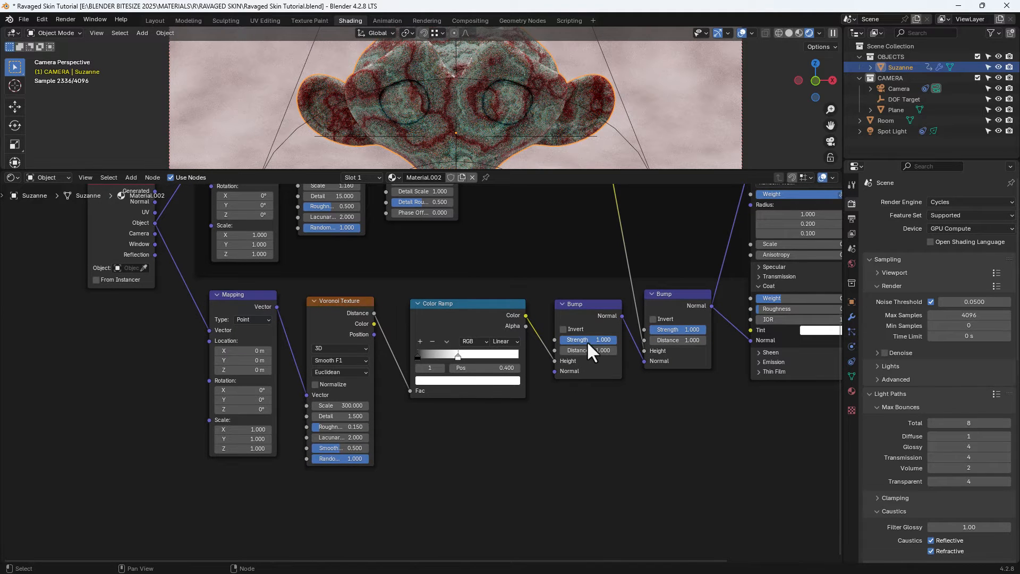
pyautogui.click(588, 340)
pyautogui.write('.3')
pyautogui.press('Return')
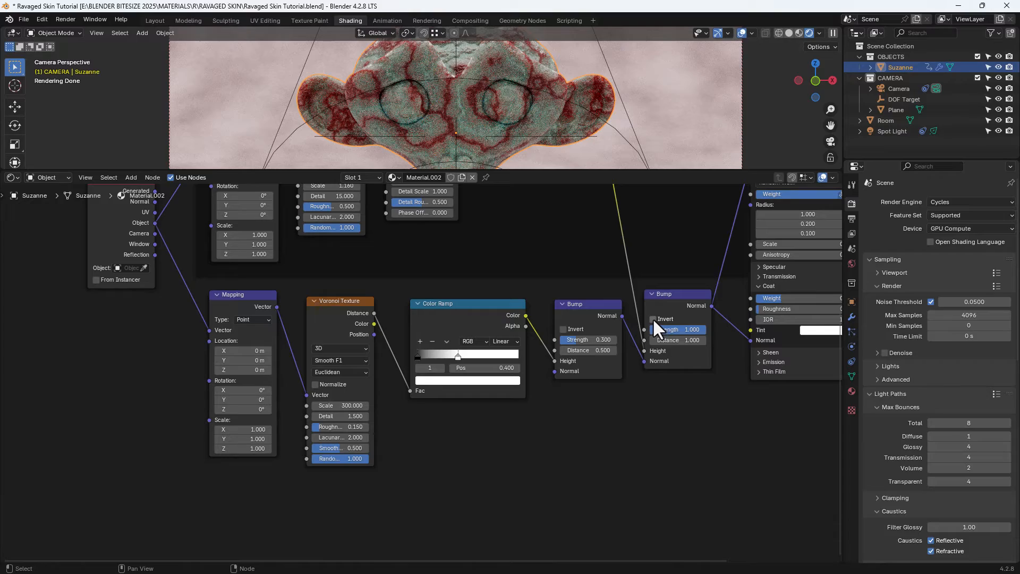
# Enable Invert on the Bump feeding the Principled BSDF, and set its Strength and Distance to 0.25
pyautogui.moveTo(492, 62); pyautogui.dragTo(482, 103, button='middle')
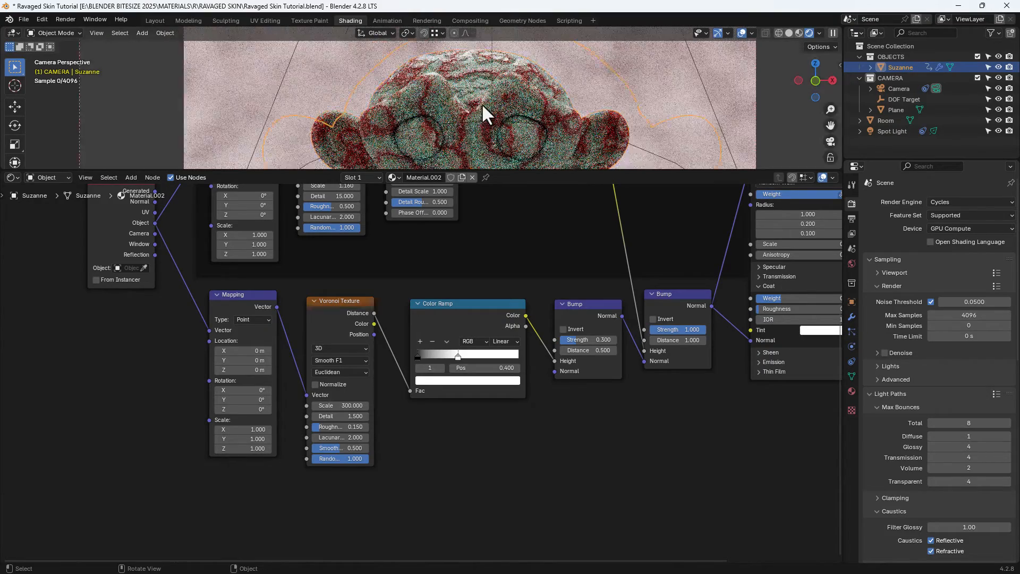
pyautogui.scroll(3, 481, 103)
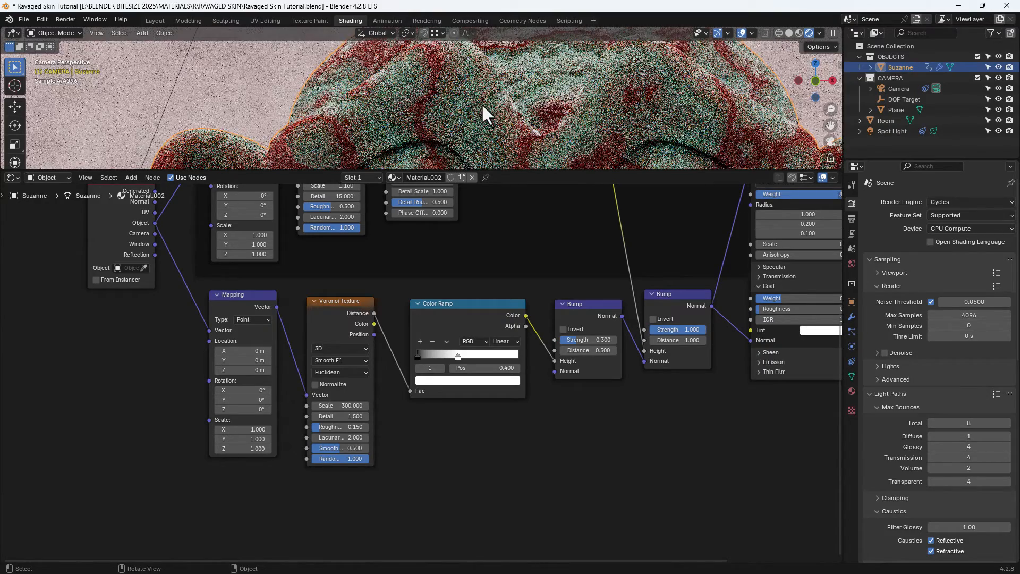
pyautogui.click(653, 318)
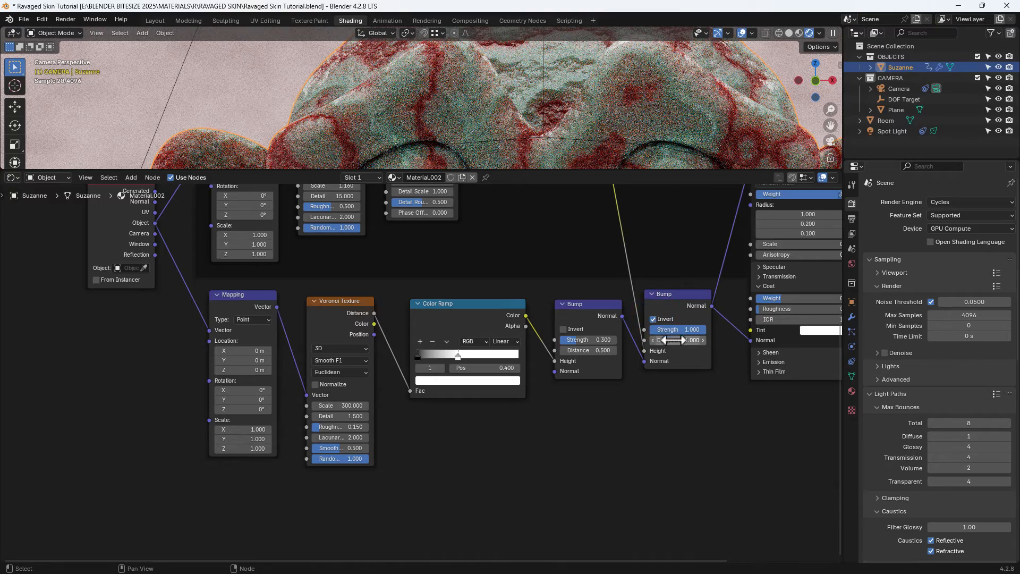
pyautogui.click(672, 330)
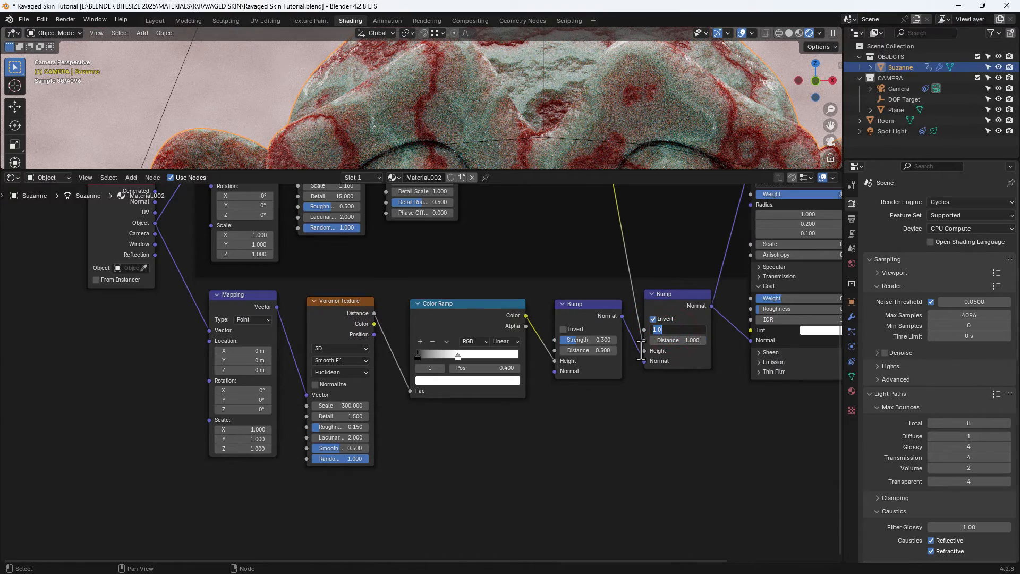
pyautogui.write('.25')
pyautogui.press('Tab')
pyautogui.write('.25')
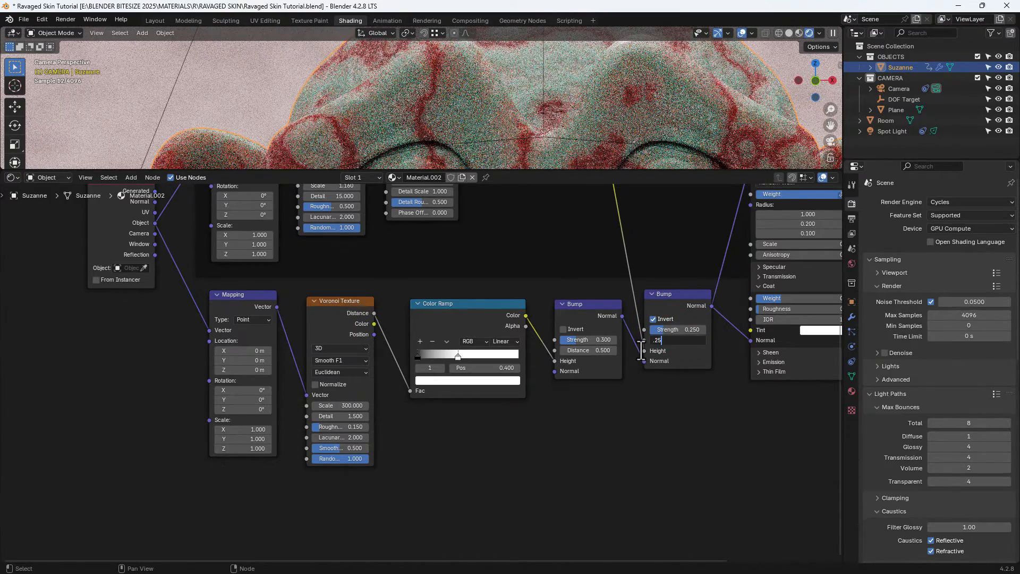
pyautogui.press('Return')
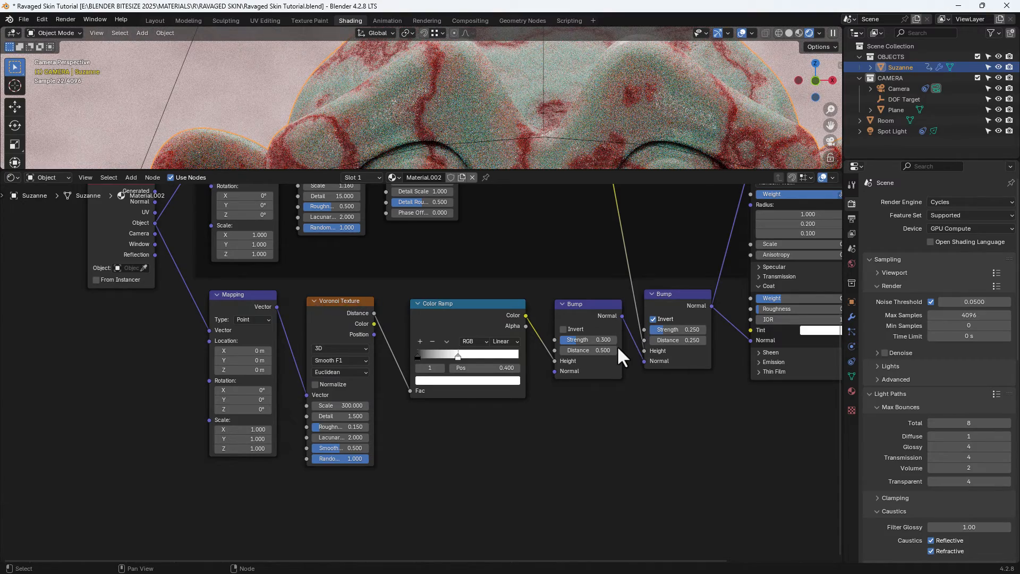
# Join the lower Mapping, Voronoi Texture, Color Ramp and the Bump it feeds into a new frame
pyautogui.scroll(-1, 617, 346)
pyautogui.moveTo(617, 345); pyautogui.dragTo(569, 381, button='middle')
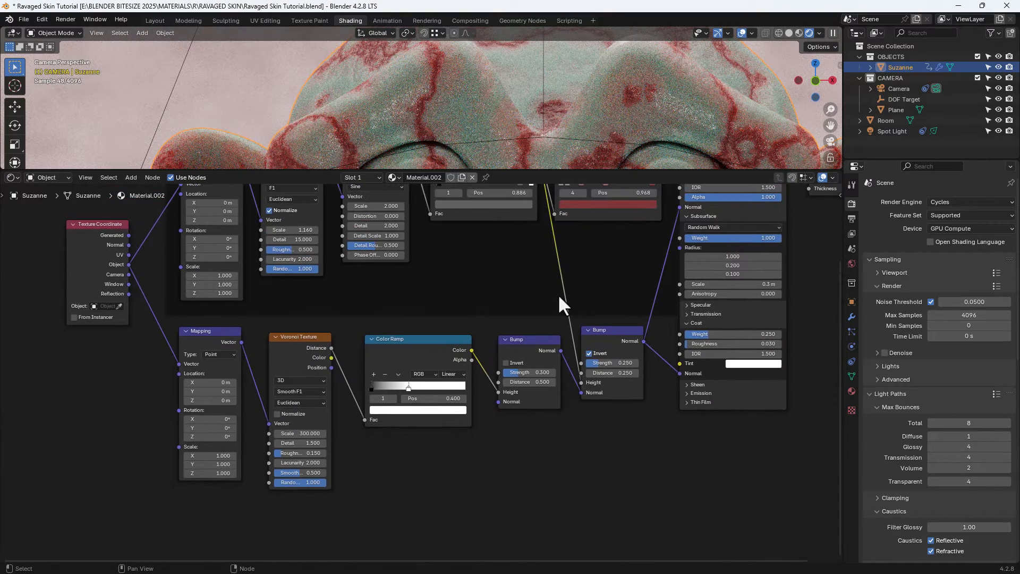
pyautogui.scroll(-1, 556, 298)
pyautogui.moveTo(156, 339); pyautogui.dragTo(533, 494)
pyautogui.hotkey('ctrl', 'j')
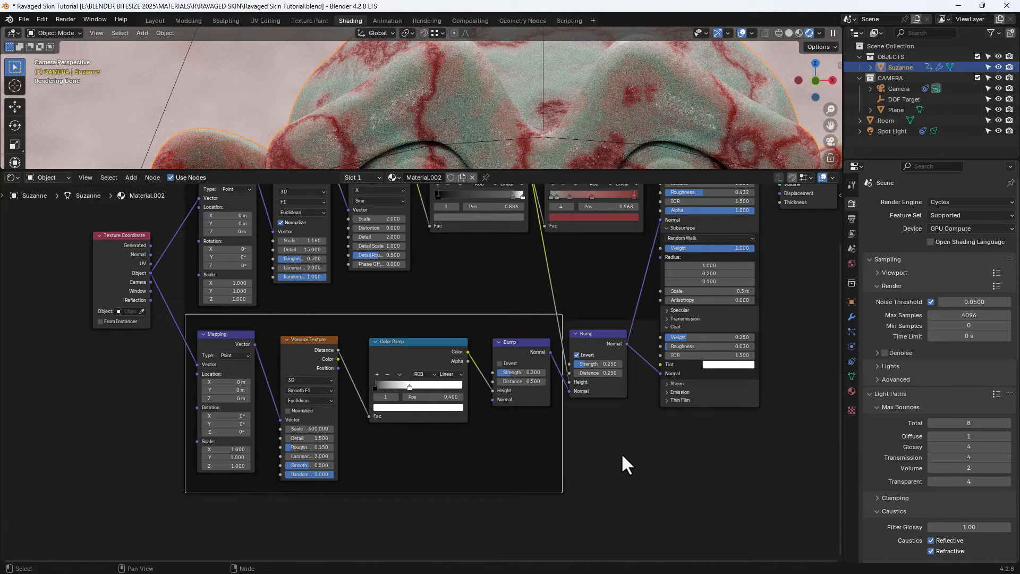
# Label the new frame around the lower node chain PORES
pyautogui.press('n')
pyautogui.click(757, 240)
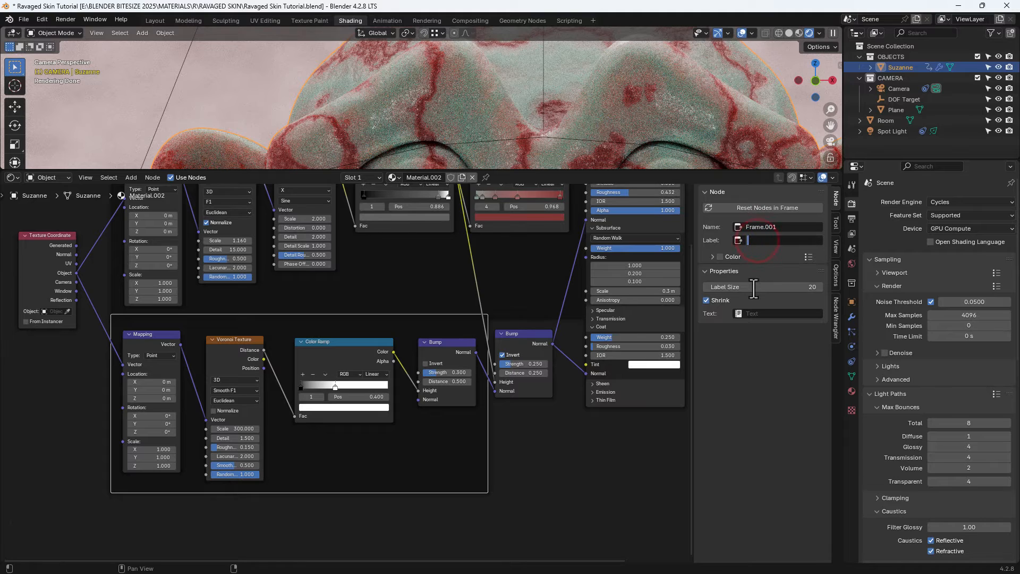
pyautogui.write('POORES')
pyautogui.press('Return')
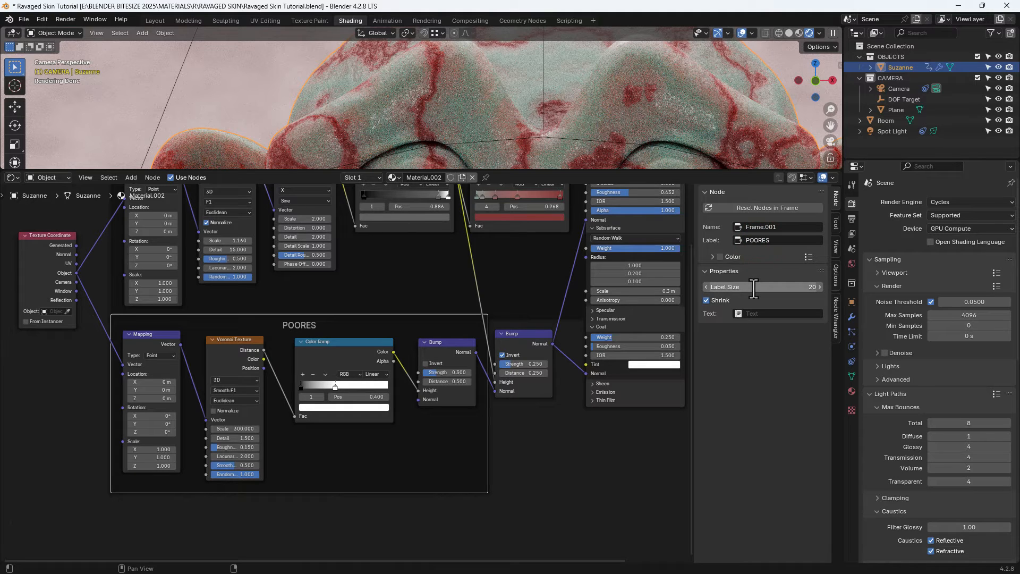
pyautogui.click(755, 240)
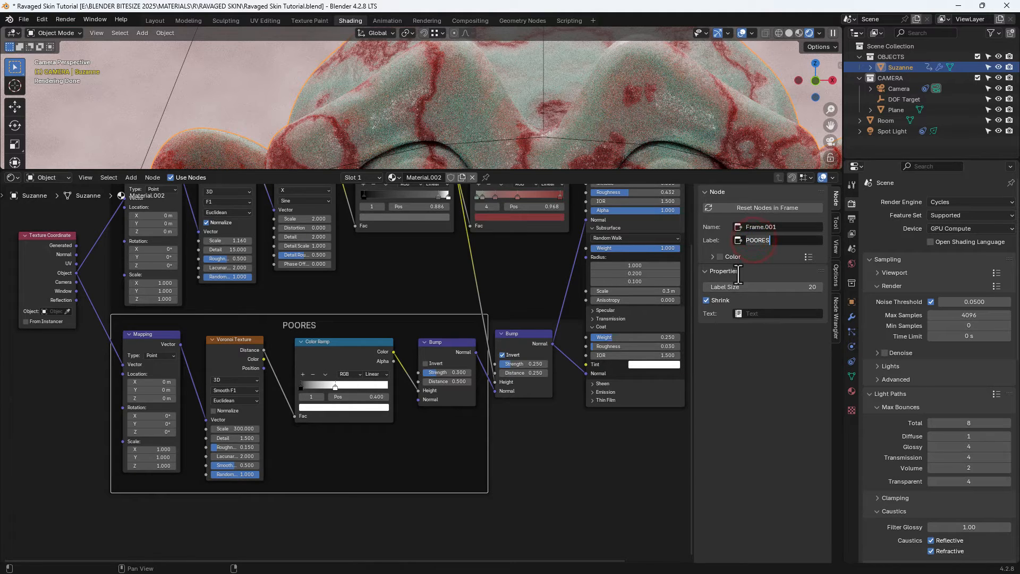
pyautogui.write('PORES')
pyautogui.press('Return')
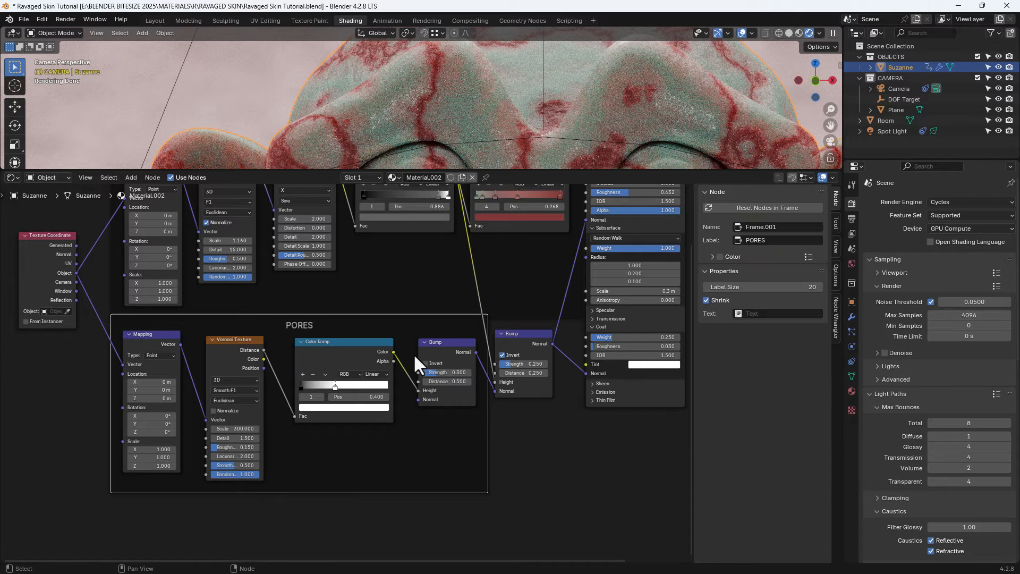
# Move the PORES frame slightly down and shift the inverted Bump slightly away from it toward the Principled BSDF
pyautogui.moveTo(401, 322); pyautogui.dragTo(398, 335)
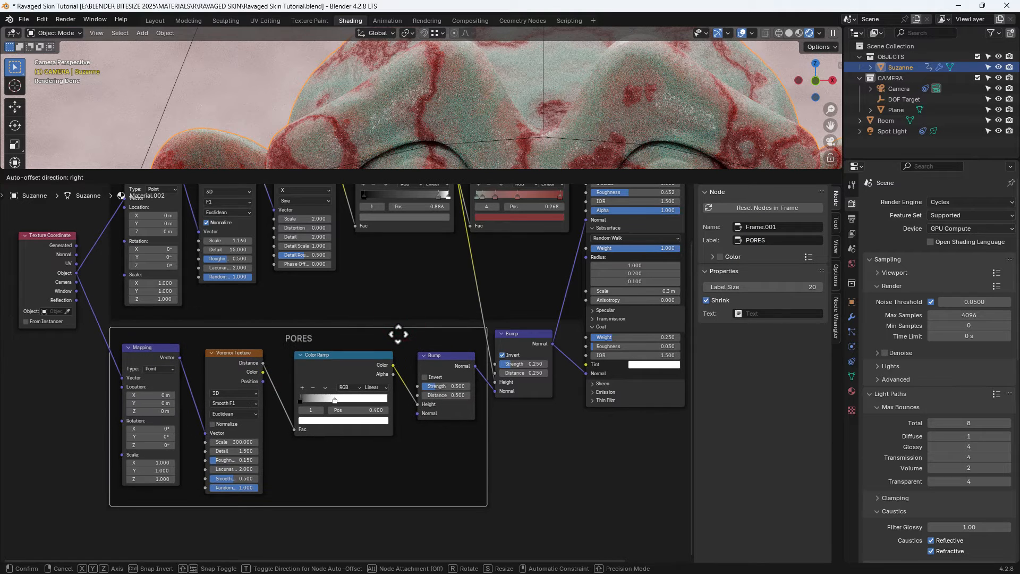
pyautogui.moveTo(515, 334); pyautogui.dragTo(529, 335)
pyautogui.click(568, 437)
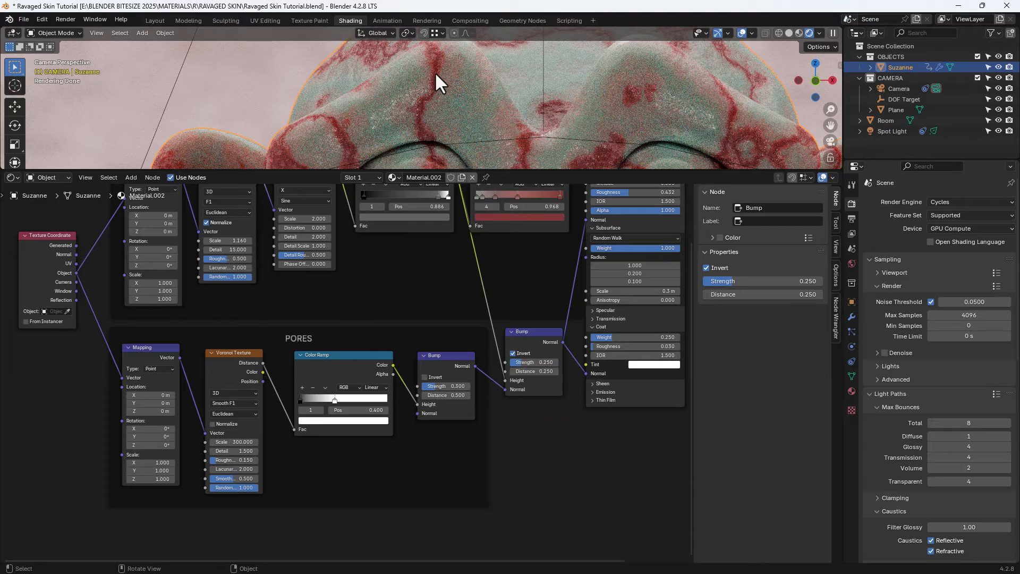
# Preview the FLESH COLOUR outputs on the whole Suzanne head one by one: Voronoi Texture, Wave Texture, first Color Ramp and second Color Ramp
pyautogui.scroll(-5, 438, 88)
pyautogui.scroll(-4, 461, 96)
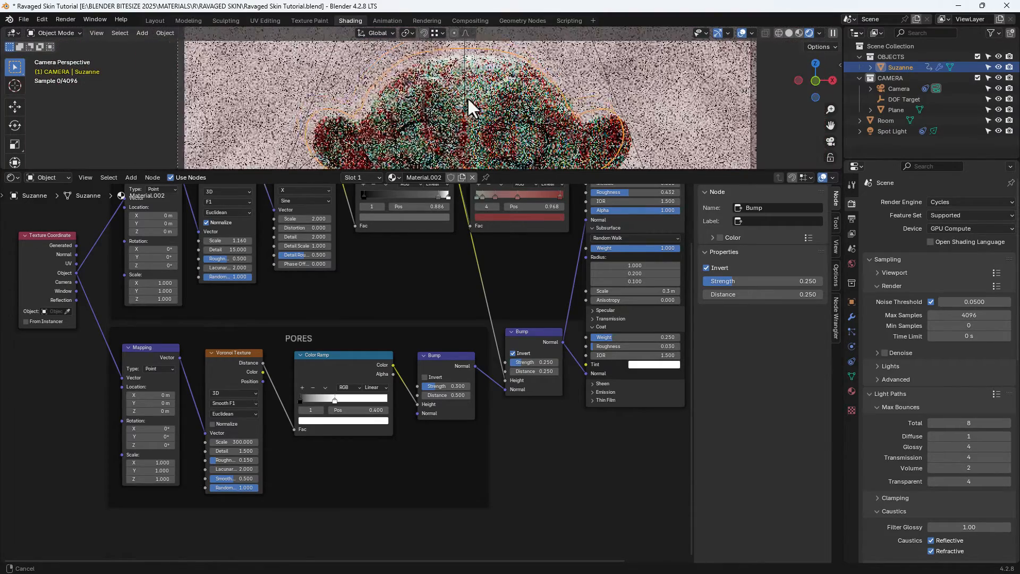
pyautogui.moveTo(445, 261); pyautogui.dragTo(459, 322, button='middle')
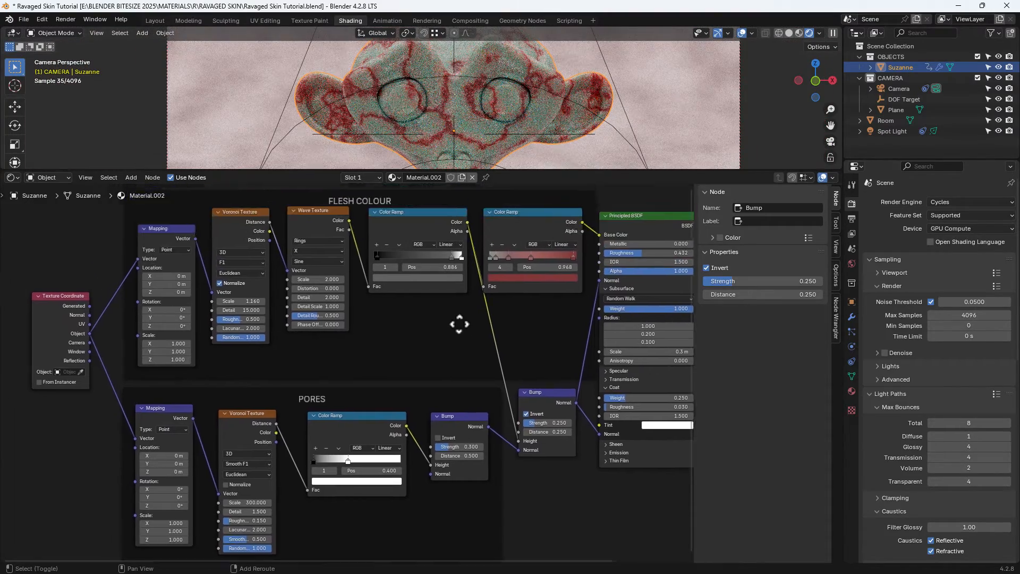
pyautogui.keyDown('ctrl'); pyautogui.keyDown('shift'); pyautogui.click(228, 215); pyautogui.keyUp('shift'); pyautogui.keyUp('ctrl')
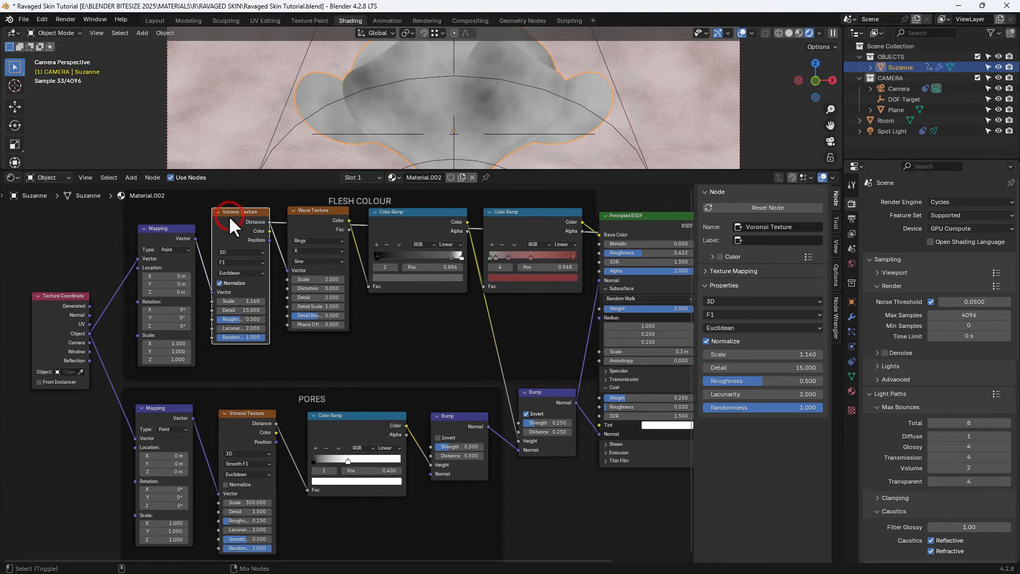
pyautogui.keyDown('ctrl'); pyautogui.keyDown('shift'); pyautogui.click(316, 218); pyautogui.keyUp('shift'); pyautogui.keyUp('ctrl')
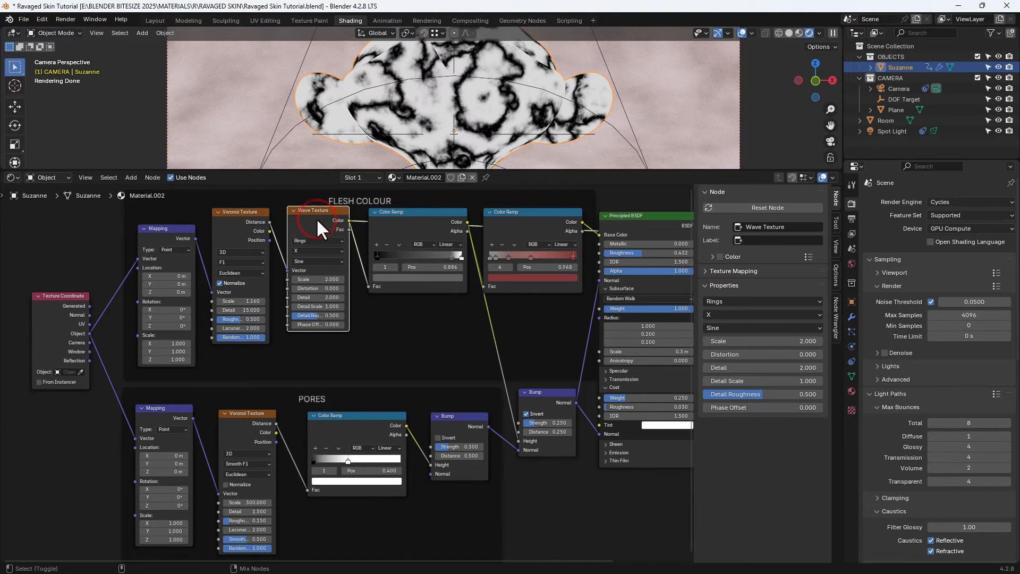
pyautogui.keyDown('ctrl'); pyautogui.keyDown('shift'); pyautogui.click(401, 227); pyautogui.keyUp('shift'); pyautogui.keyUp('ctrl')
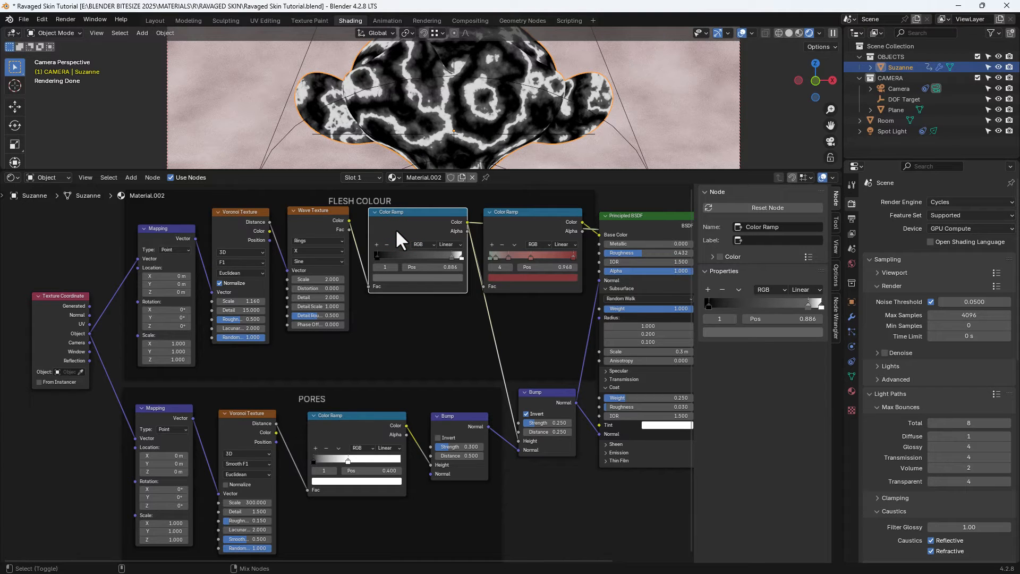
pyautogui.keyDown('ctrl'); pyautogui.keyDown('shift'); pyautogui.click(498, 224); pyautogui.keyUp('shift'); pyautogui.keyUp('ctrl')
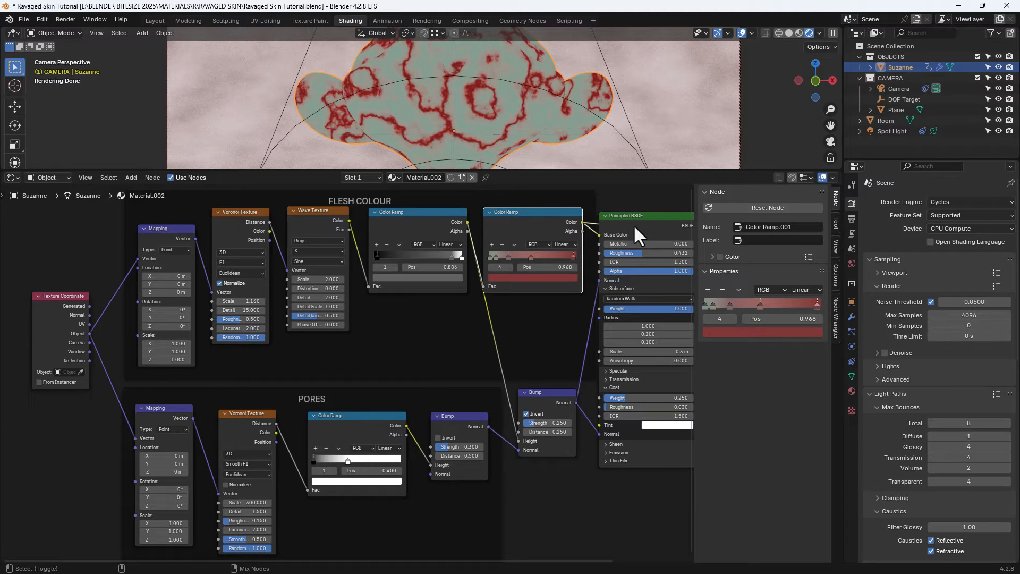
# Preview the PORES outputs close up on Suzanne's surface one by one: Voronoi Texture, Color Ramp and Bump
pyautogui.keyDown('ctrl'); pyautogui.keyDown('shift'); pyautogui.click(252, 427); pyautogui.keyUp('shift'); pyautogui.keyUp('ctrl')
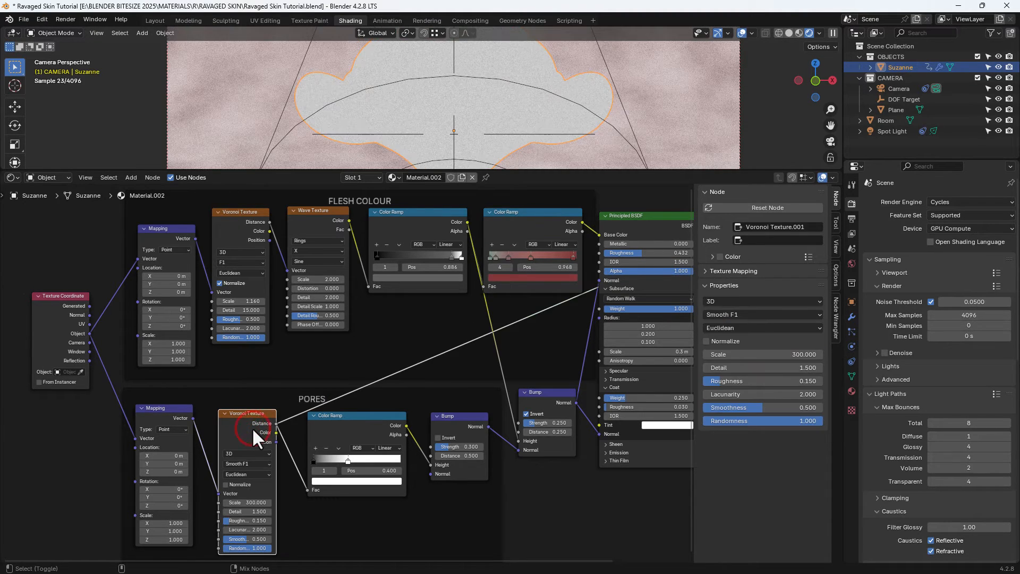
pyautogui.scroll(8, 468, 136)
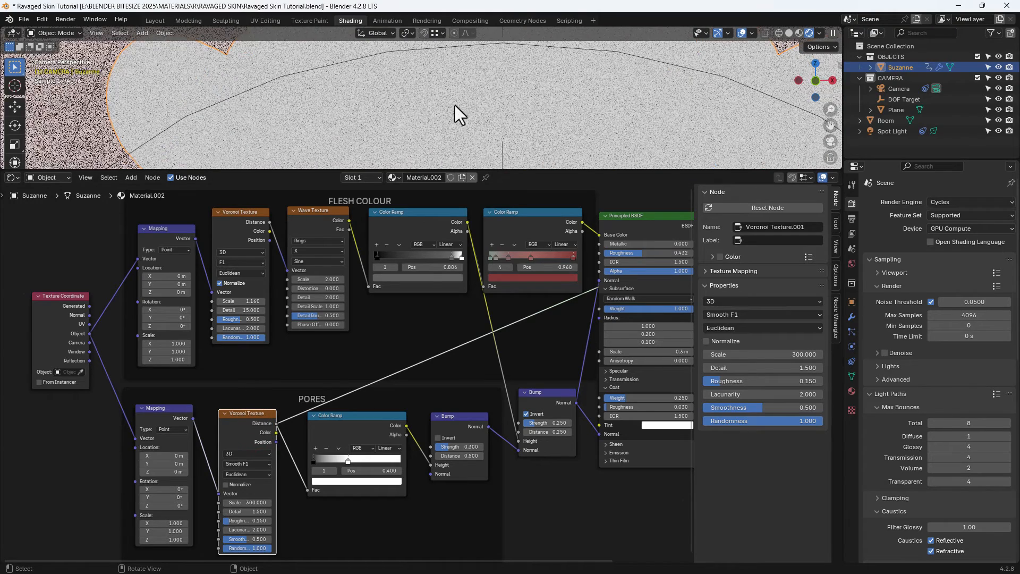
pyautogui.scroll(2, 452, 133)
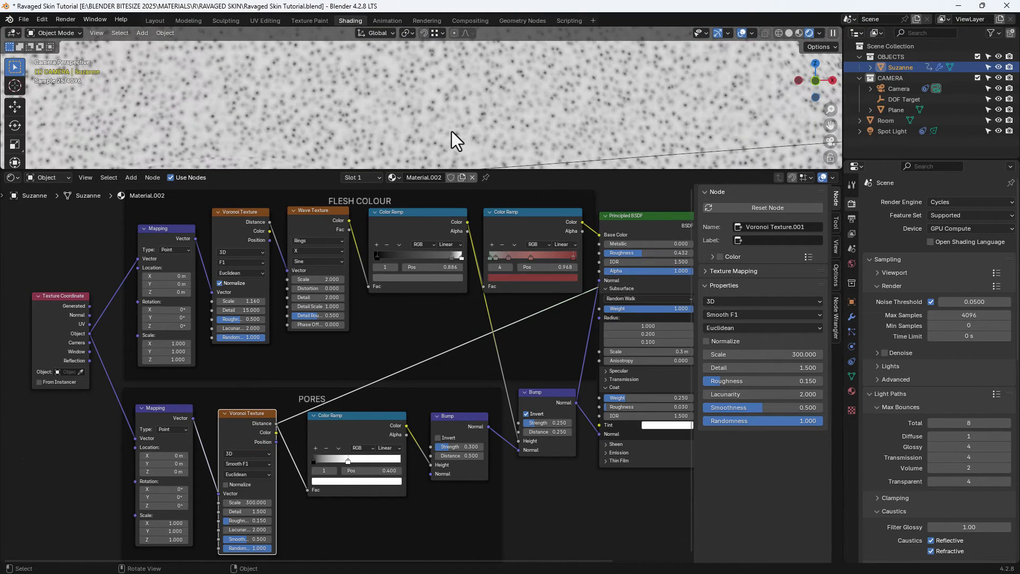
pyautogui.keyDown('ctrl'); pyautogui.keyDown('shift'); pyautogui.click(356, 428); pyautogui.keyUp('shift'); pyautogui.keyUp('ctrl')
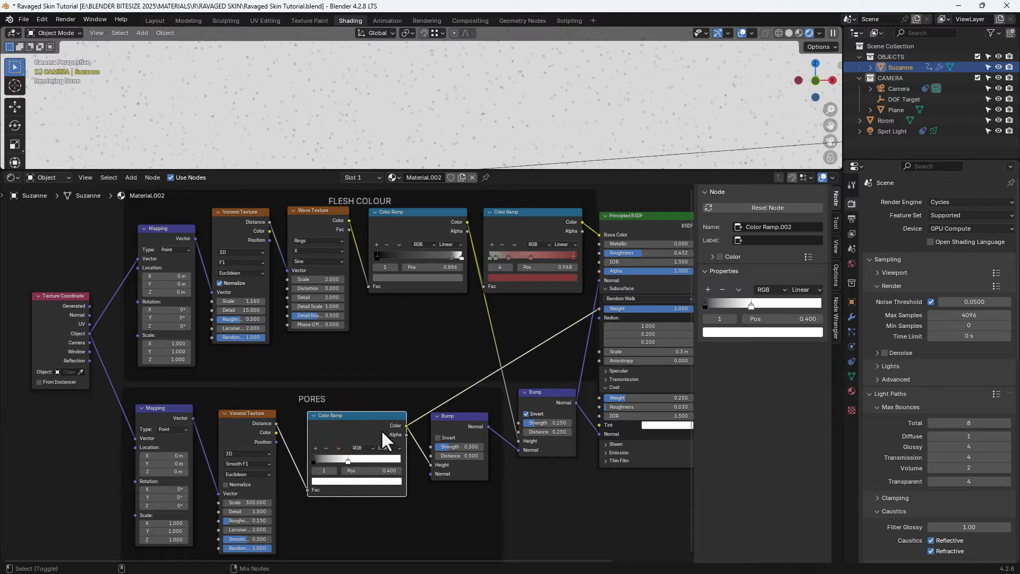
pyautogui.keyDown('ctrl'); pyautogui.keyDown('shift'); pyautogui.click(451, 424); pyautogui.keyUp('shift'); pyautogui.keyUp('ctrl')
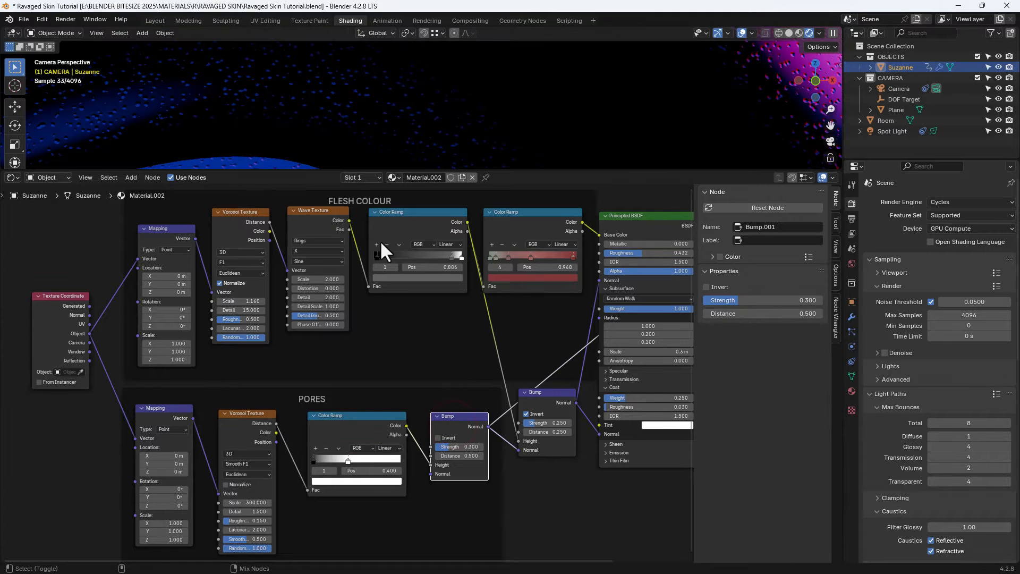
pyautogui.scroll(2, 319, 97)
pyautogui.scroll(2, 520, 112)
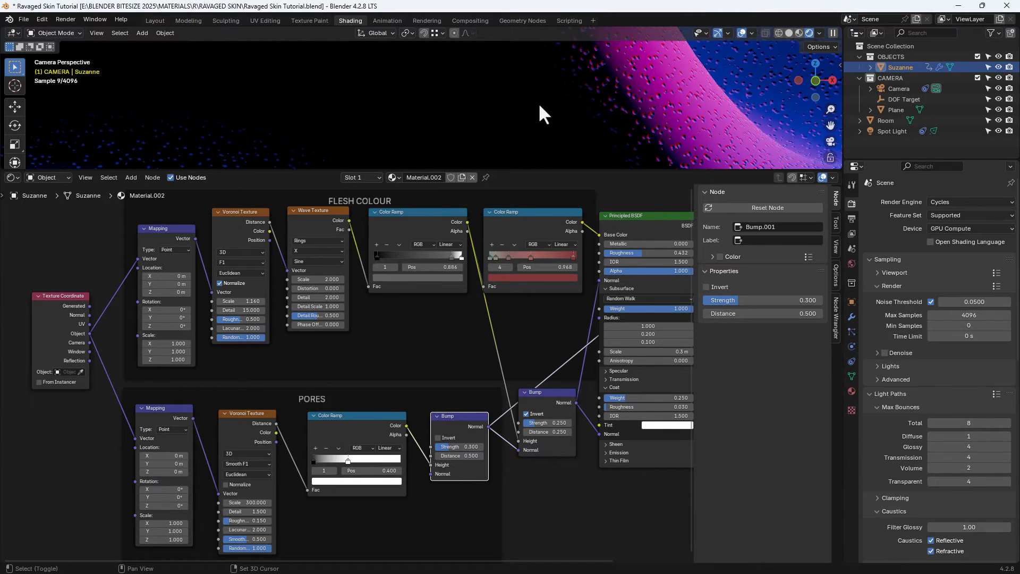
pyautogui.scroll(1, 494, 141)
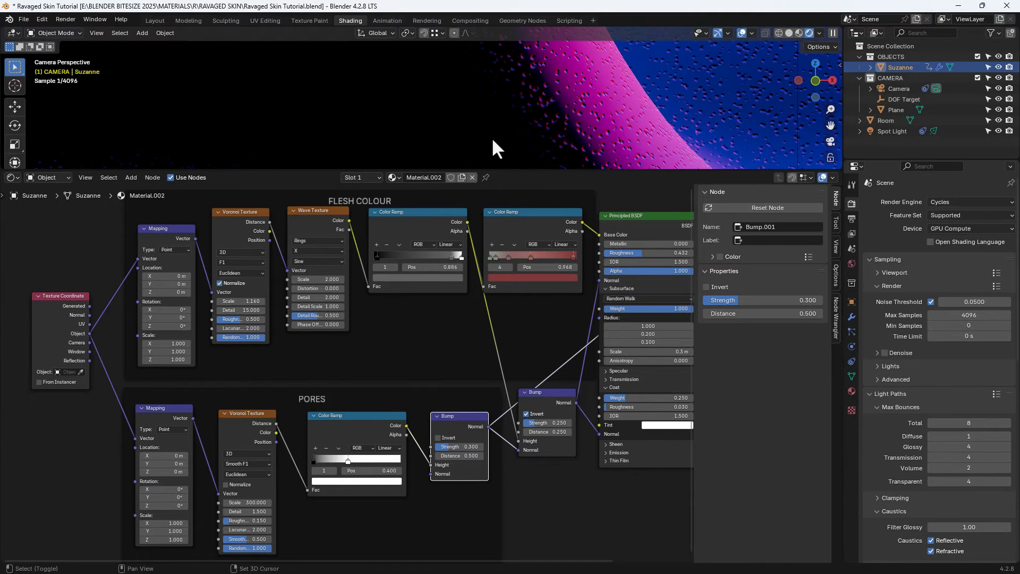
# Preview the inverted Bump's output across Suzanne's brow
pyautogui.click(548, 401)
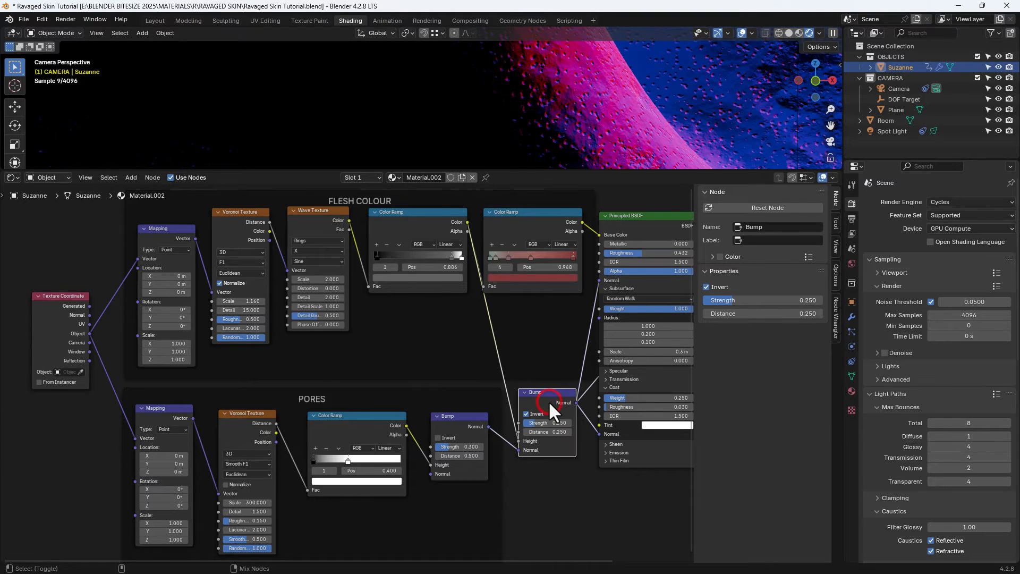
pyautogui.scroll(-4, 650, 115)
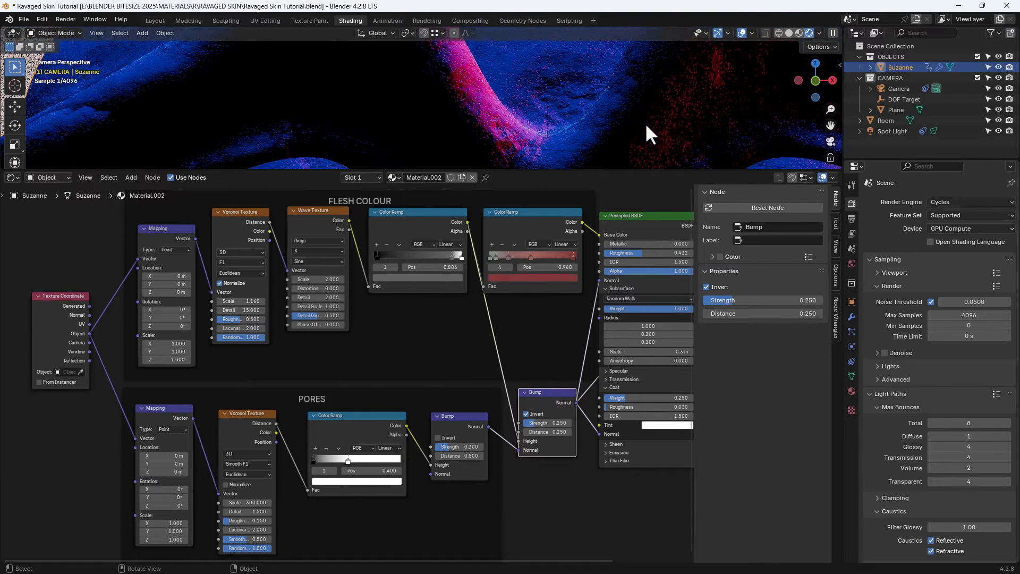
pyautogui.keyDown('shift'); pyautogui.moveTo(678, 113); pyautogui.dragTo(654, 110, button='middle'); pyautogui.keyUp('shift')
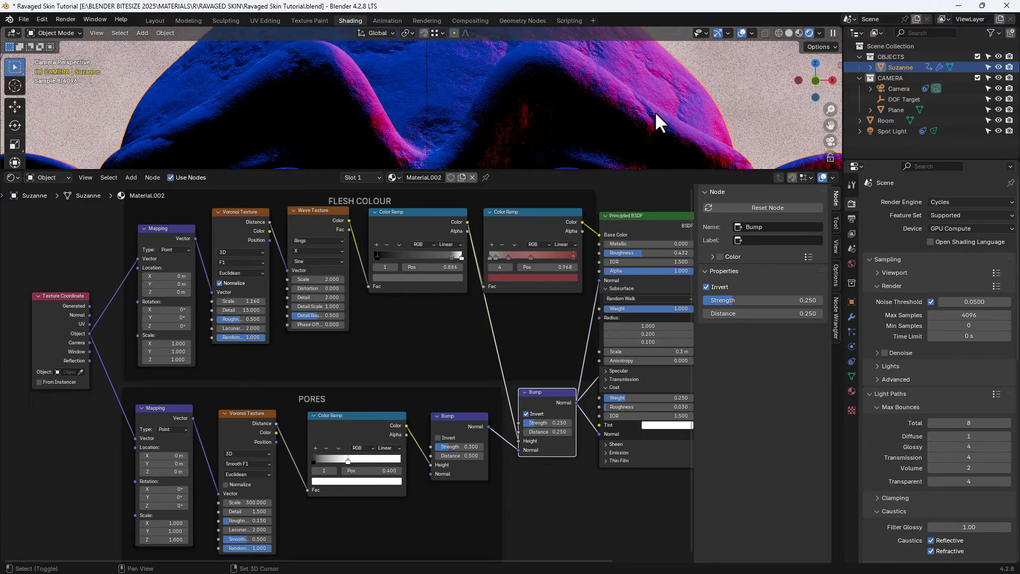
# Send the Principled BSDF back to the Material Output and hide the node editor's sidebar
pyautogui.click(639, 222)
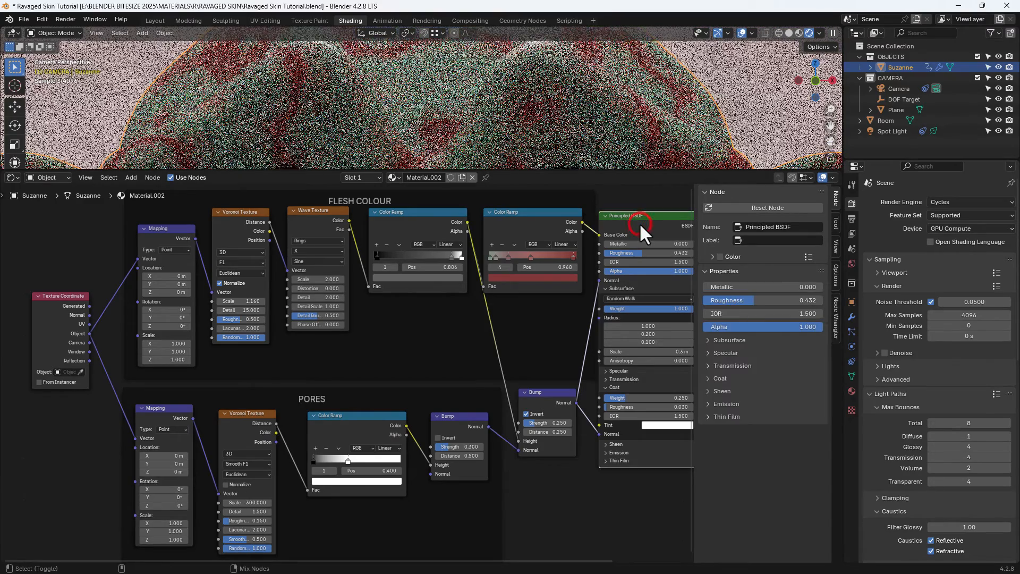
pyautogui.scroll(-4, 561, 85)
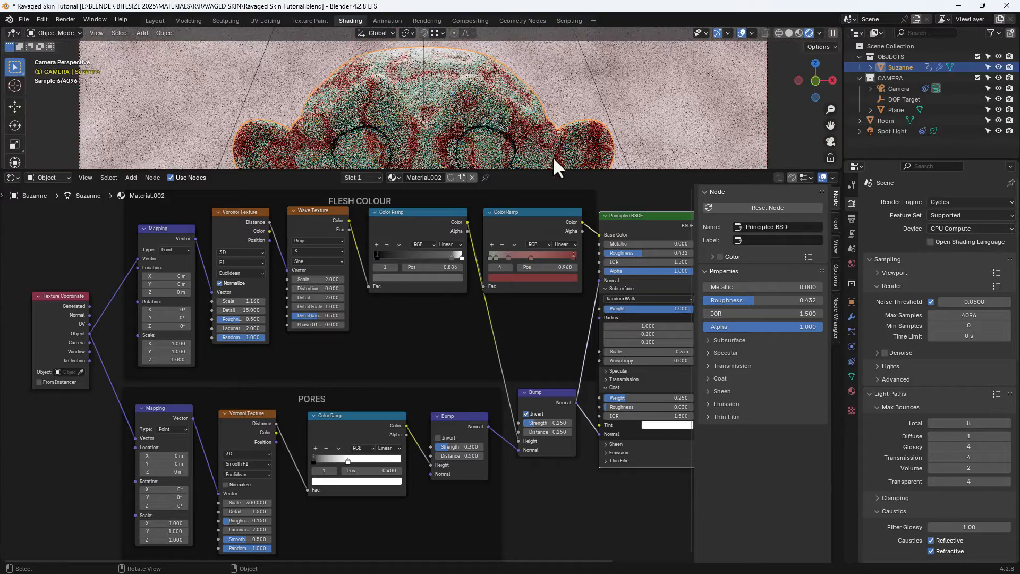
pyautogui.press('n')
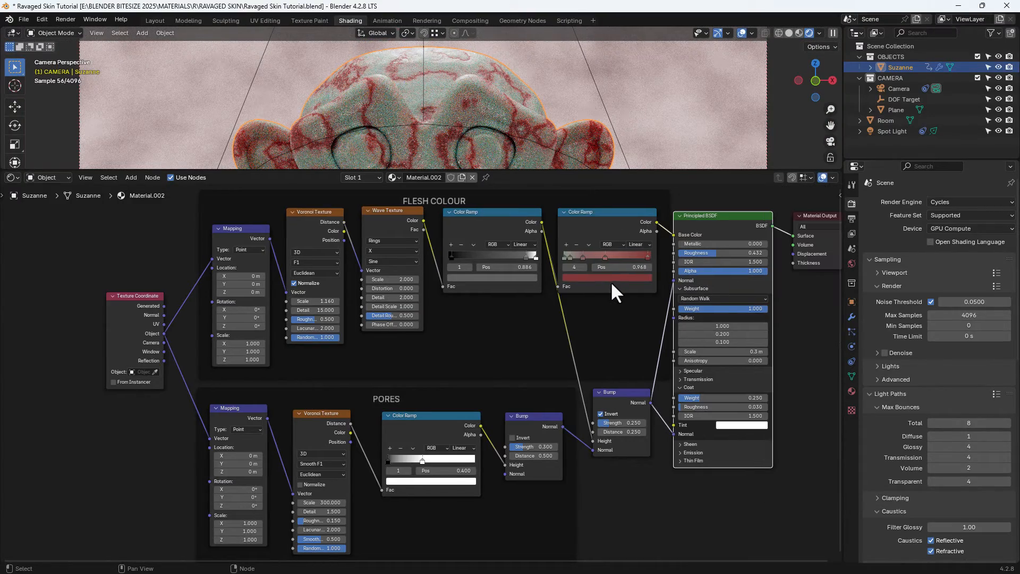
pyautogui.scroll(-2, 610, 299)
pyautogui.moveTo(610, 299); pyautogui.dragTo(560, 301, button='middle')
pyautogui.scroll(-1, 560, 302)
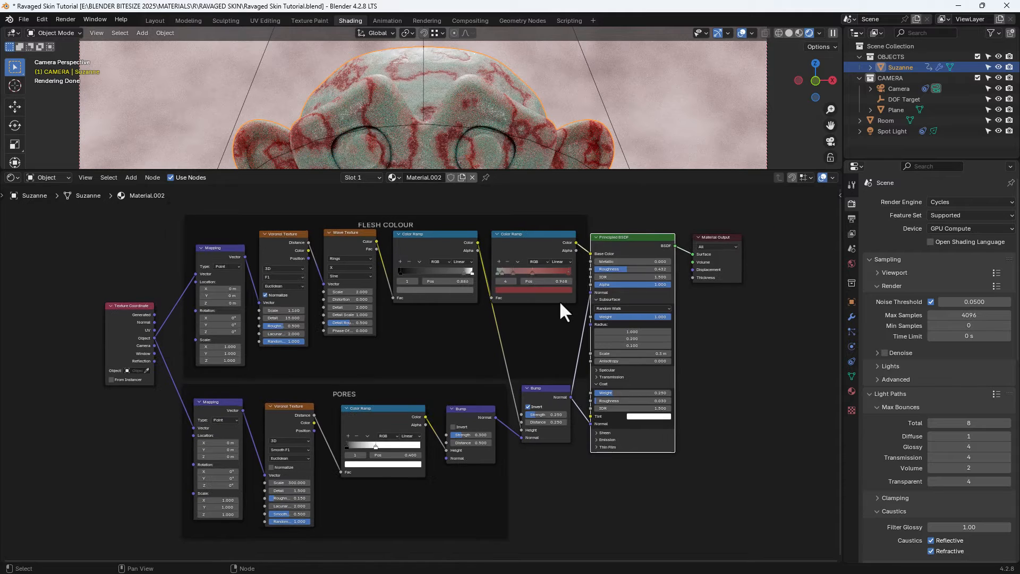
# Rename the material RAVAGED SKIN
pyautogui.click(425, 174)
pyautogui.write('RA')
pyautogui.write('VAGED SLOM')
pyautogui.press('BackSpace')
pyautogui.press('BackSpace')
pyautogui.press('BackSpace')
pyautogui.write('KIN')
pyautogui.press('Return')
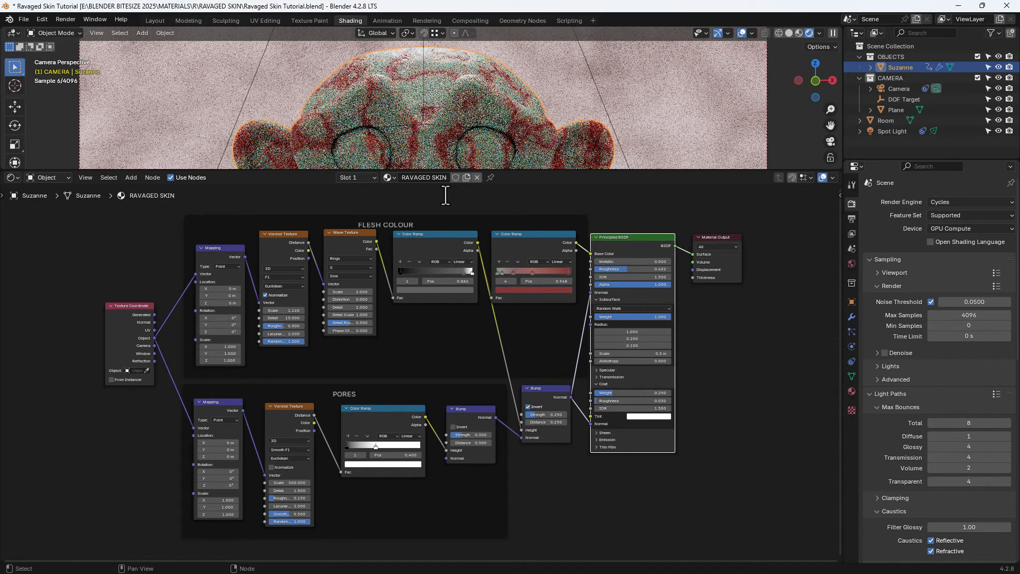
pyautogui.press('Home')
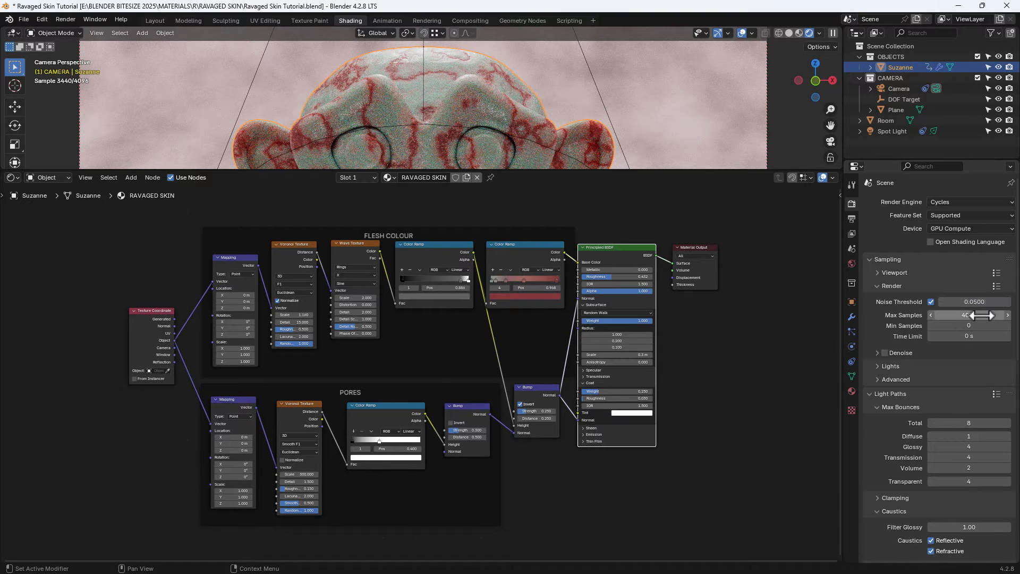
# Review the render settings and the Denoise and Despeckle compositing nodes, and render the image of Suzanne
pyautogui.moveTo(1015, 273); pyautogui.dragTo(1019, 494)
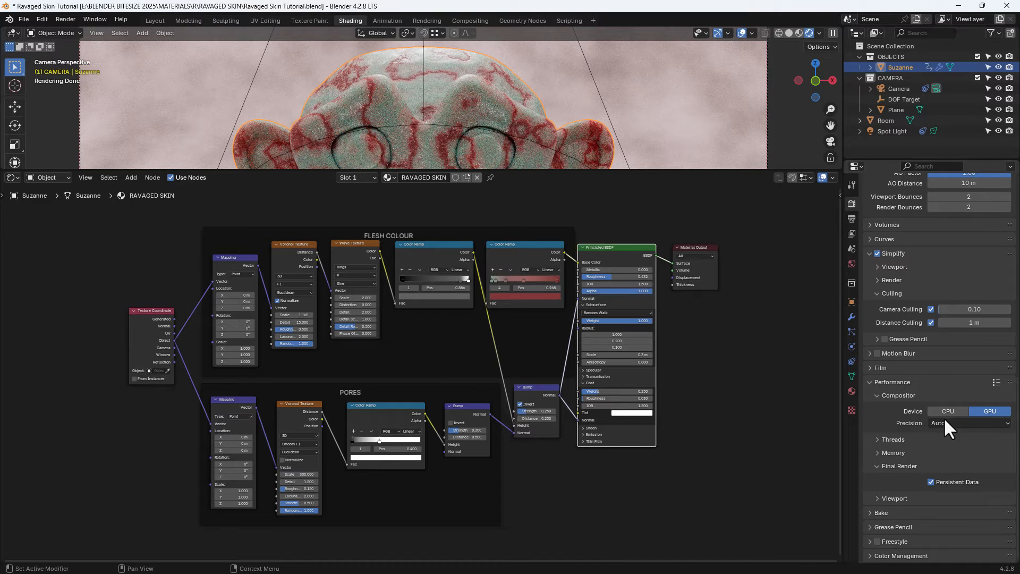
pyautogui.click(467, 20)
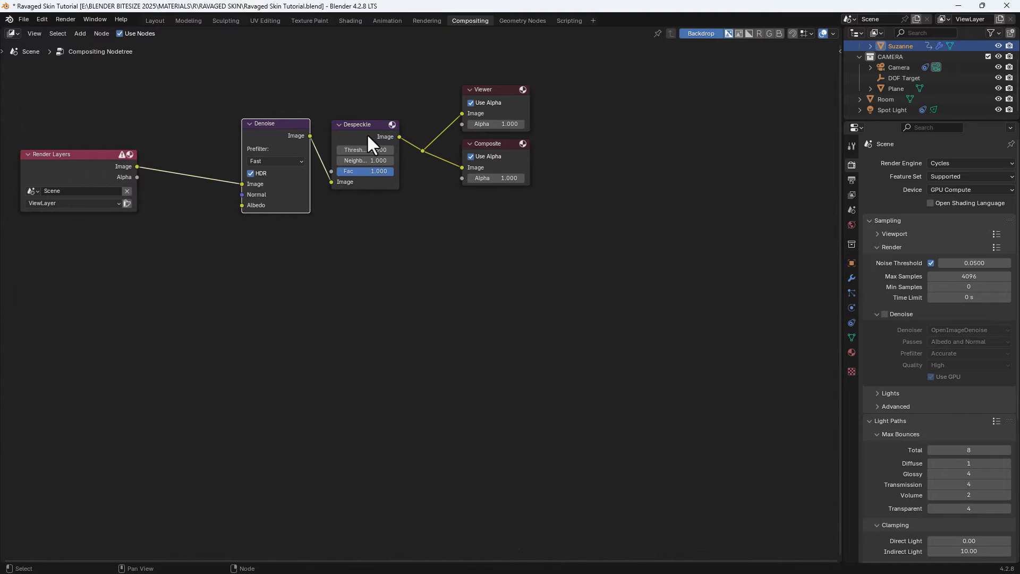
pyautogui.click(68, 18)
pyautogui.click(71, 28)
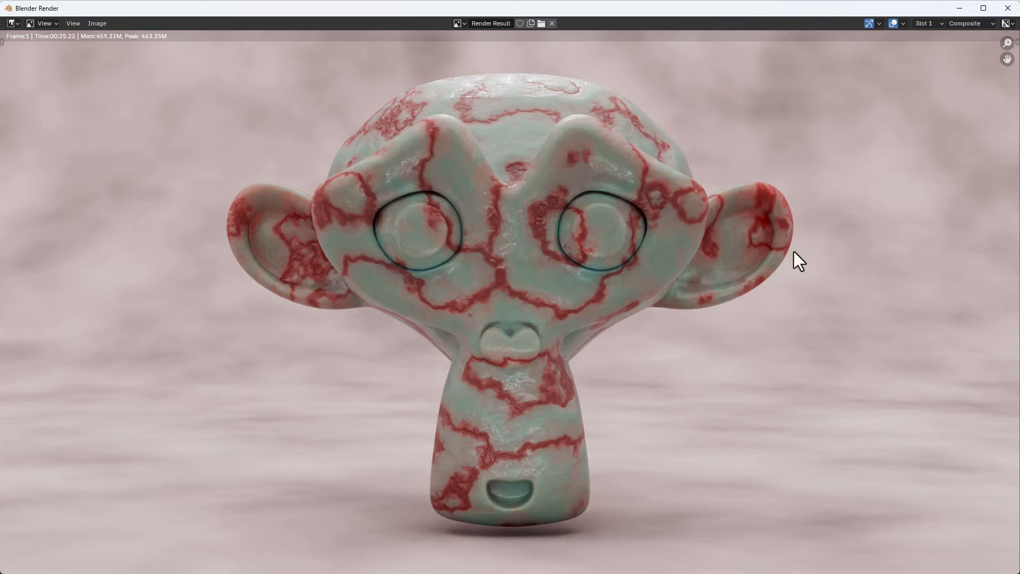
pyautogui.click(1012, 7)
# In the Shading workspace, set the Principled BSDF's subsurface weight to 0 and render the image for comparison
pyautogui.click(352, 21)
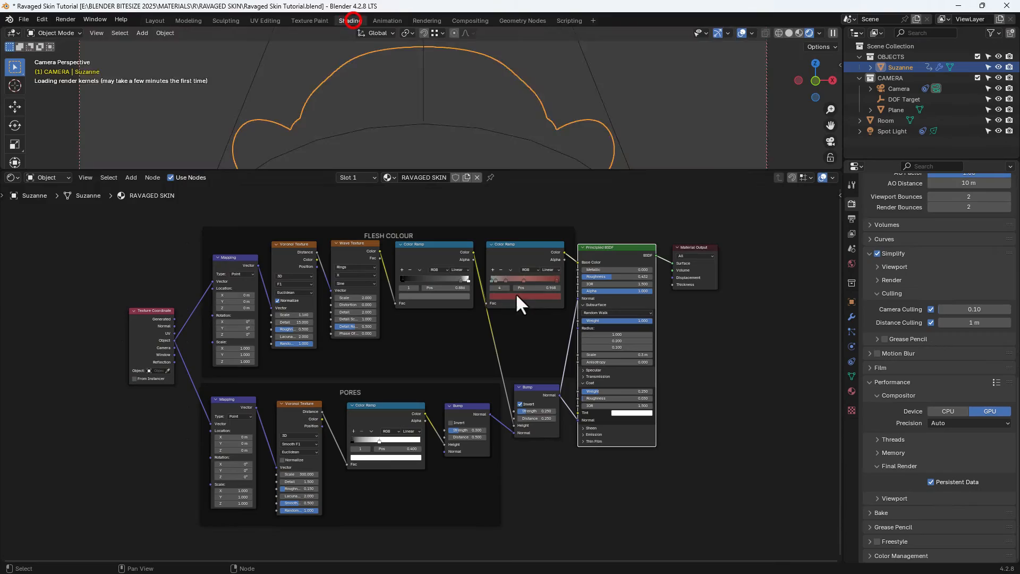
pyautogui.moveTo(634, 320); pyautogui.dragTo(559, 320)
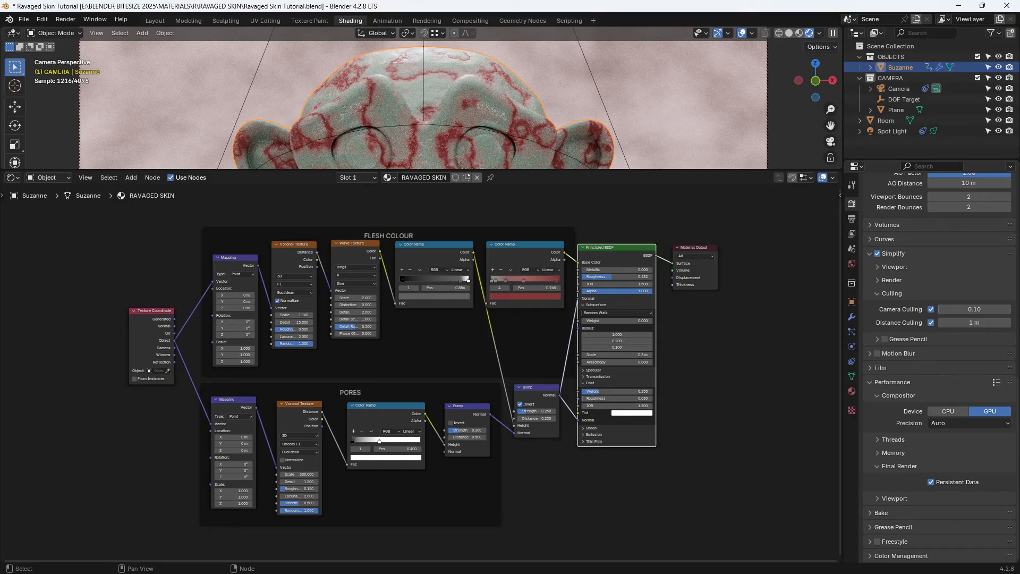
pyautogui.click(71, 20)
pyautogui.click(80, 31)
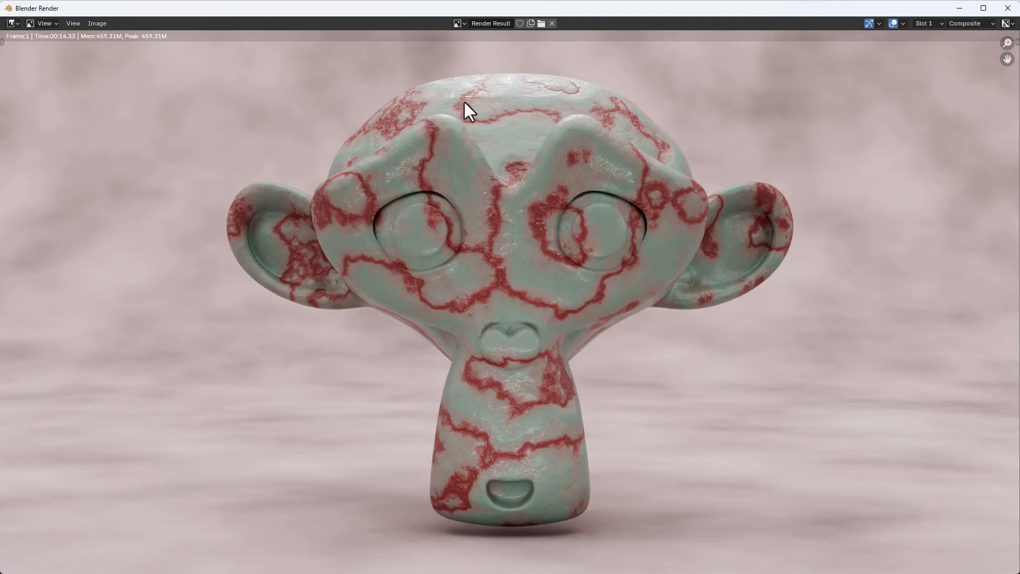
pyautogui.click(1007, 10)
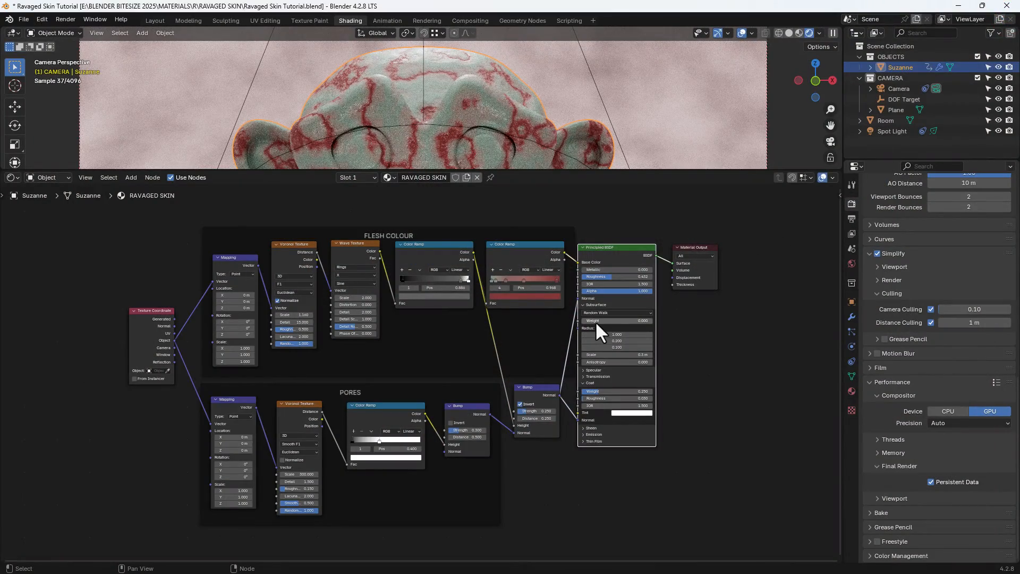
# Set the Principled BSDF's subsurface weight to 1 and its subsurface method to Random Walk (Skin)
pyautogui.click(617, 312)
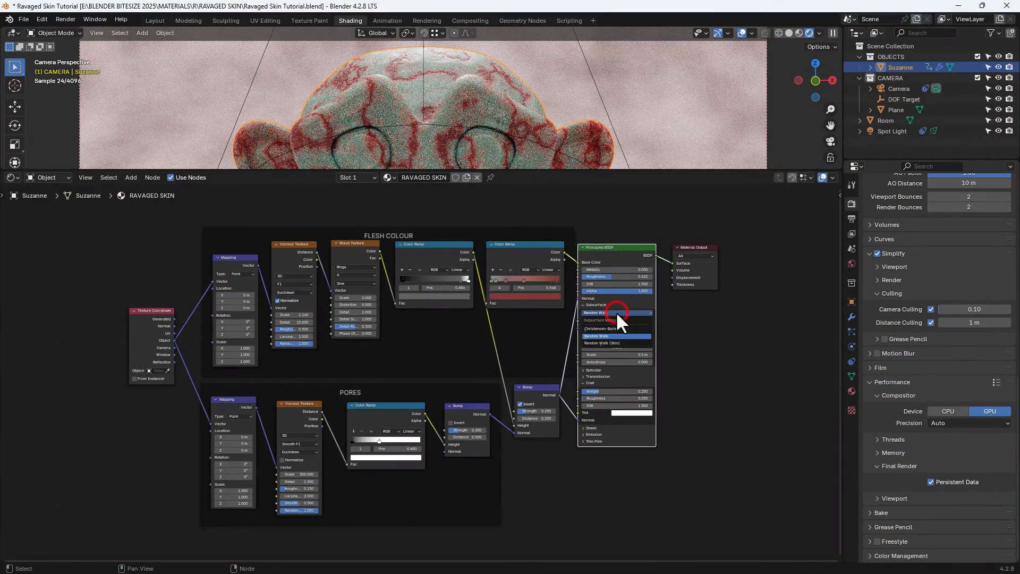
pyautogui.click(616, 343)
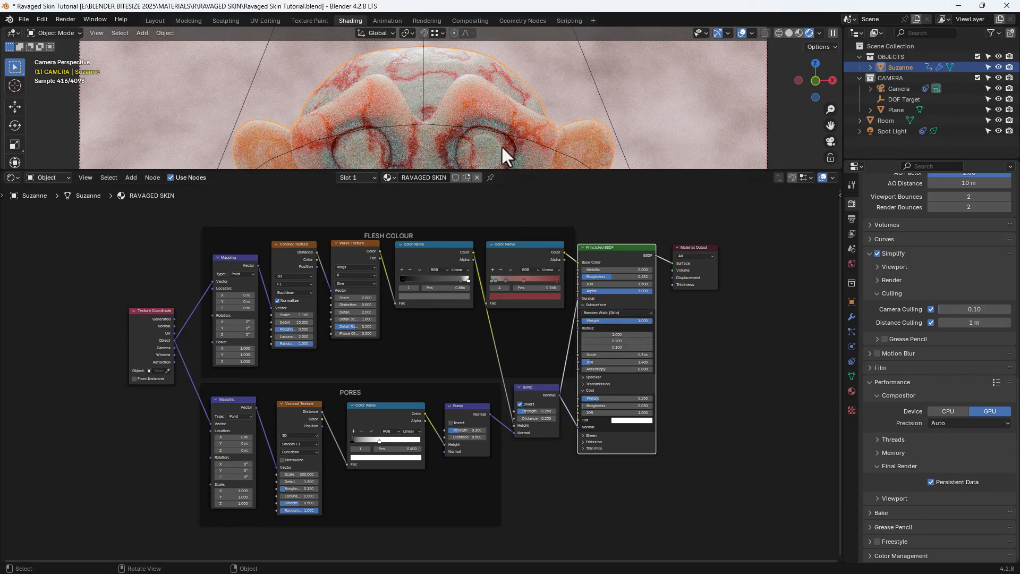
pyautogui.scroll(-5, 502, 81)
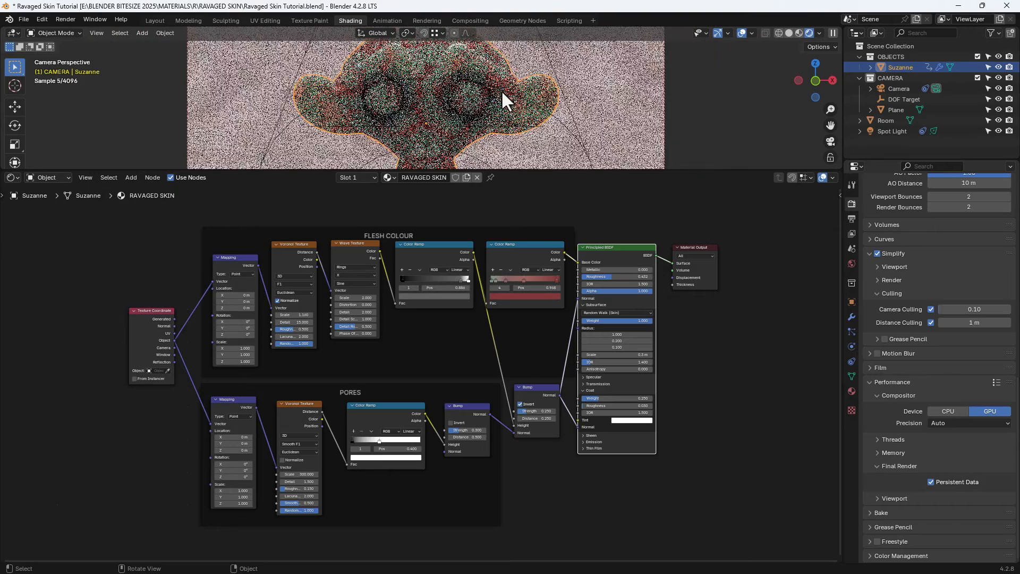
# Set the Principled BSDF's subsurface scale to 0.1 m and render the image
pyautogui.click(620, 354)
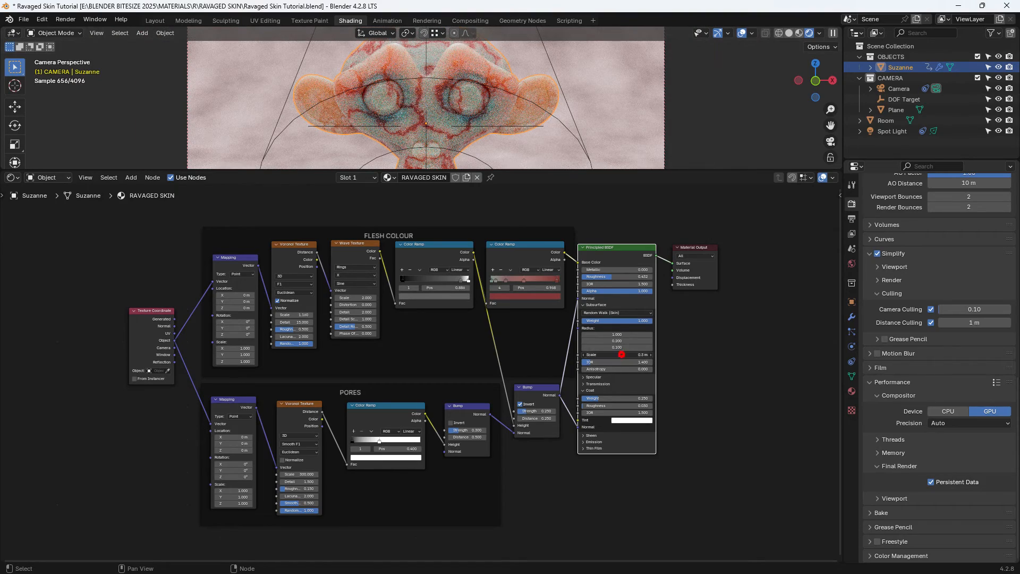
pyautogui.write('0.1')
pyautogui.press('Return')
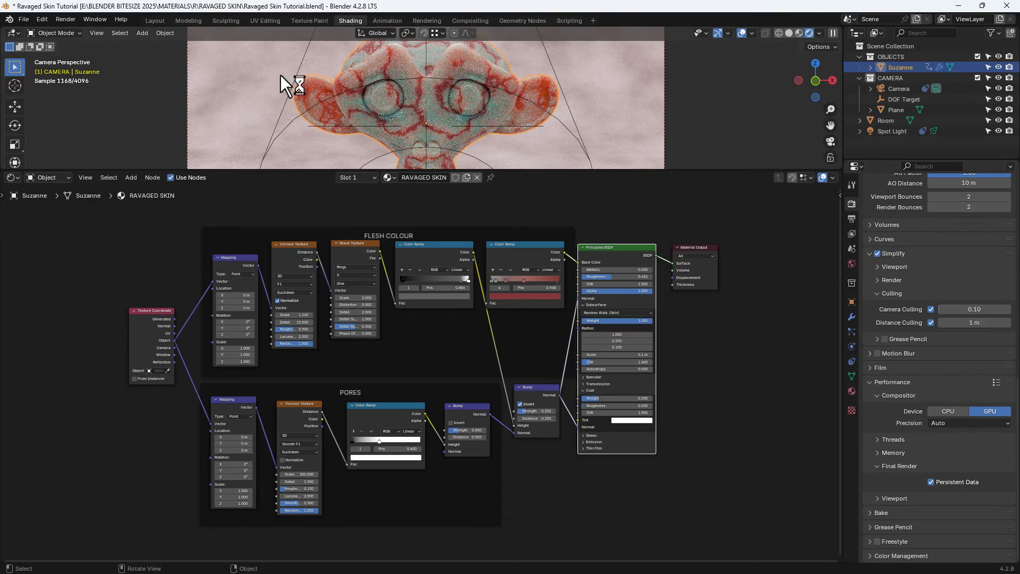
pyautogui.click(68, 20)
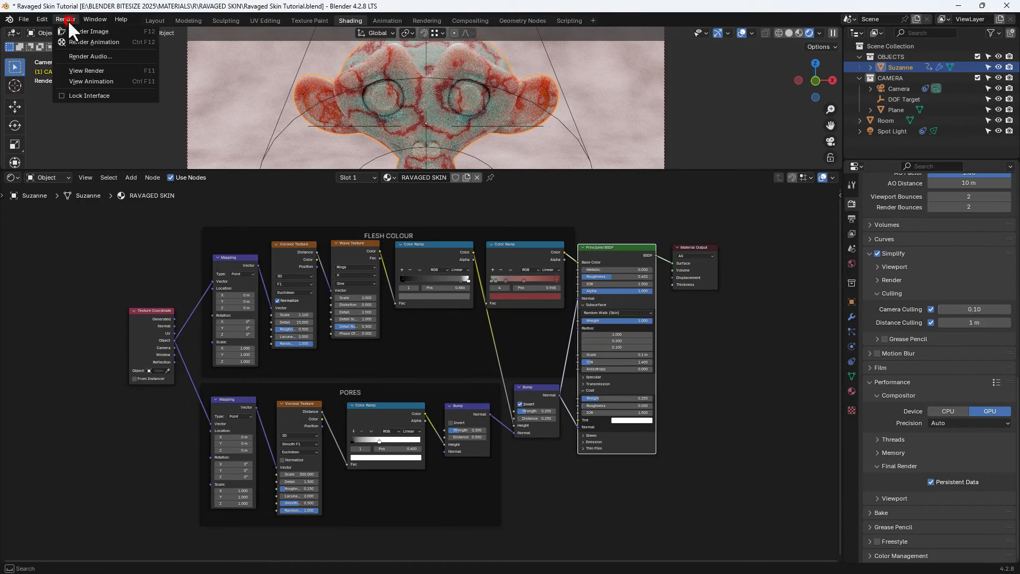
pyautogui.click(72, 31)
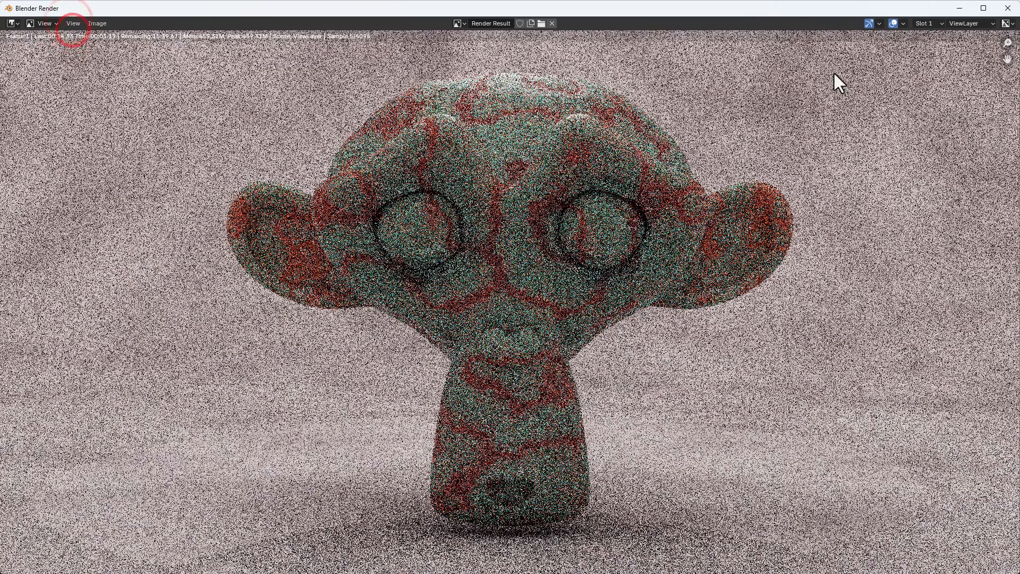